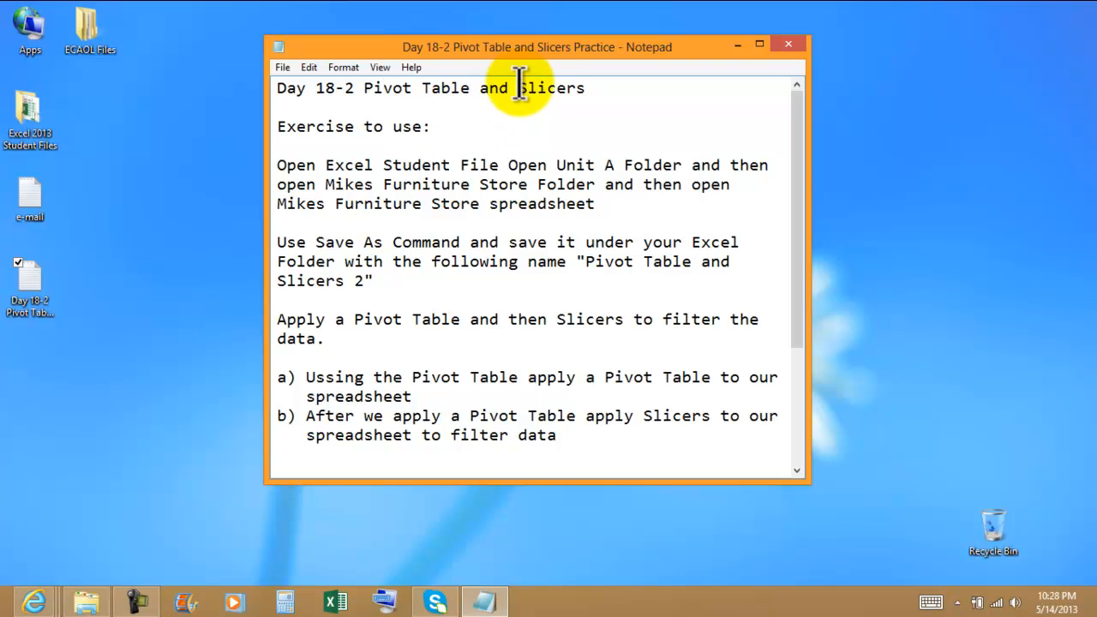
Open the Excel 2013 Student Files folder and arrange it side by side with the practice notes.
left_click_drag(497, 47, 1096, 25)
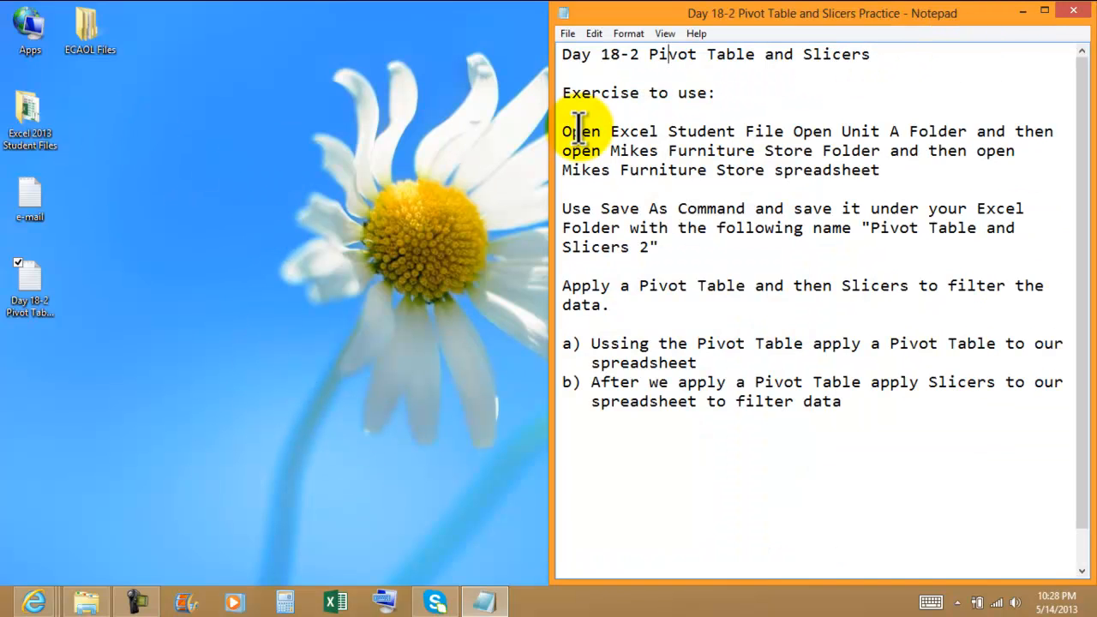
double_click(44, 135)
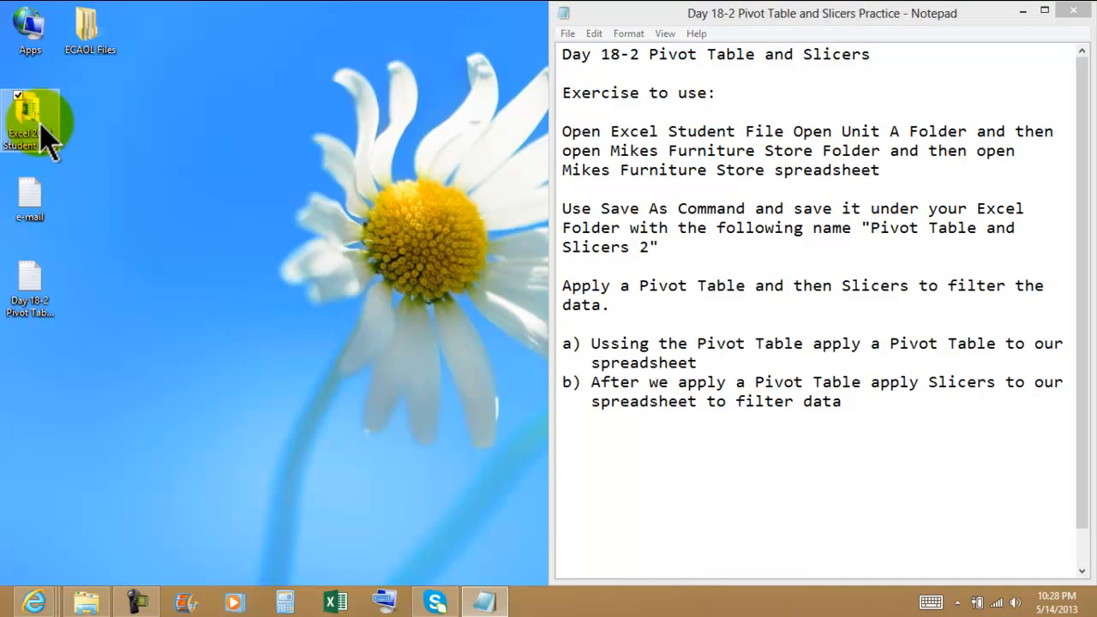
left_click_drag(693, 79, 3, 51)
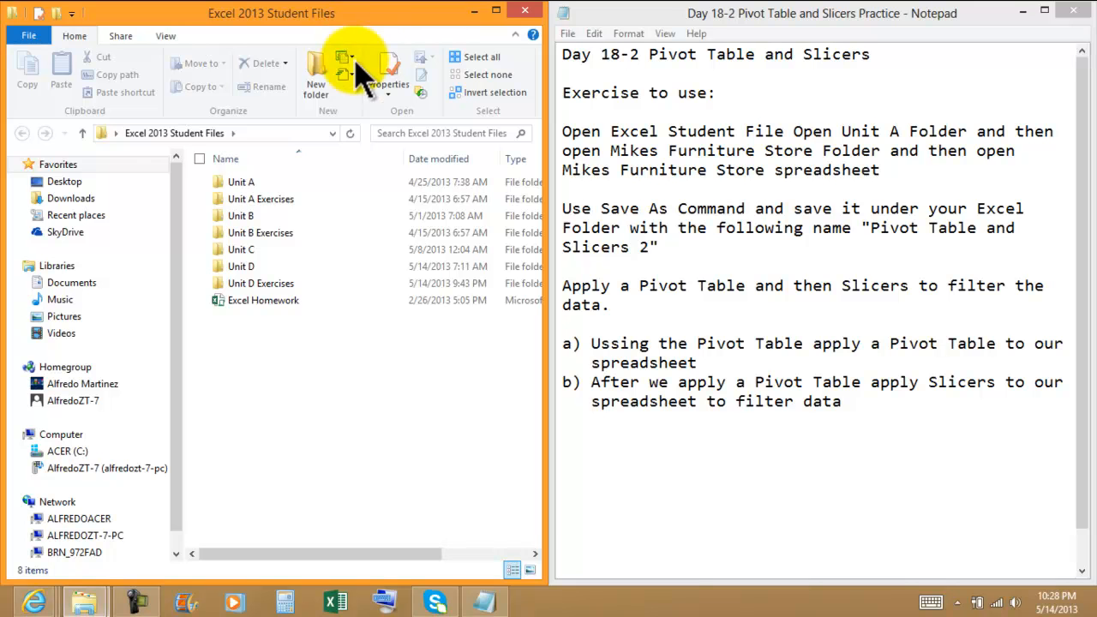
Open the Mikes Furniture Store workbook from the Mikes Furniture Store folder in Unit A Exercises and maximize it.
left_click(244, 184)
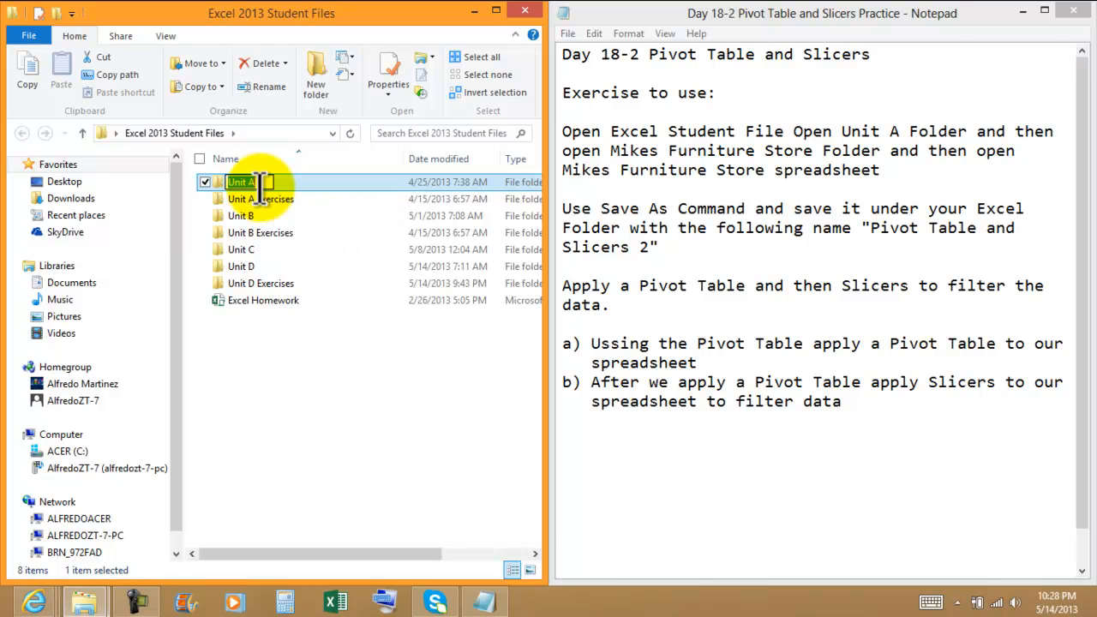
left_click(266, 202)
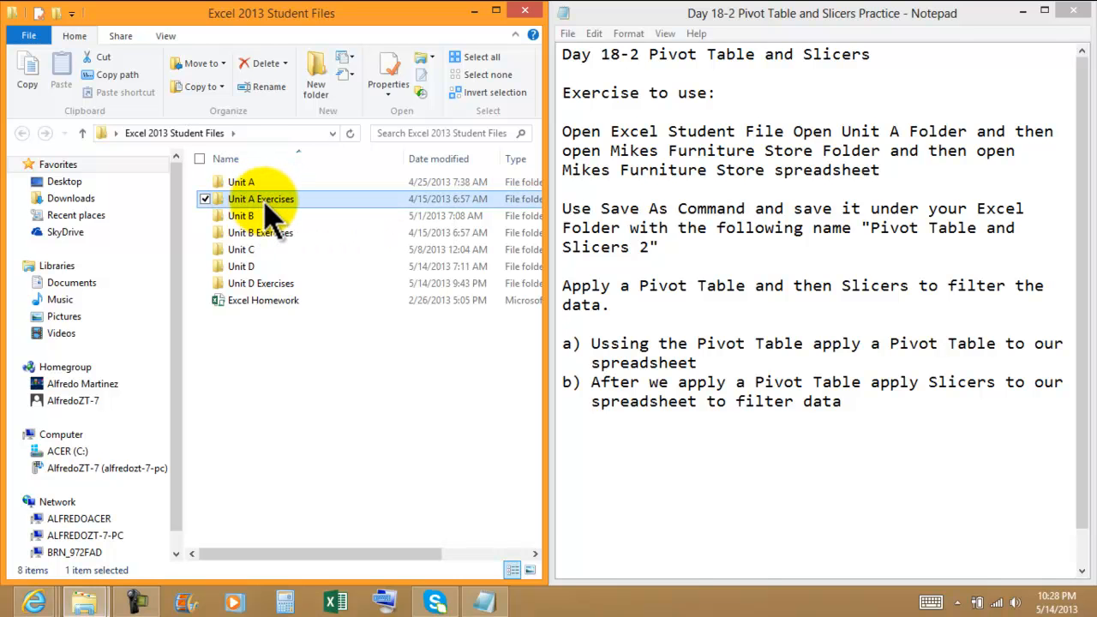
double_click(265, 204)
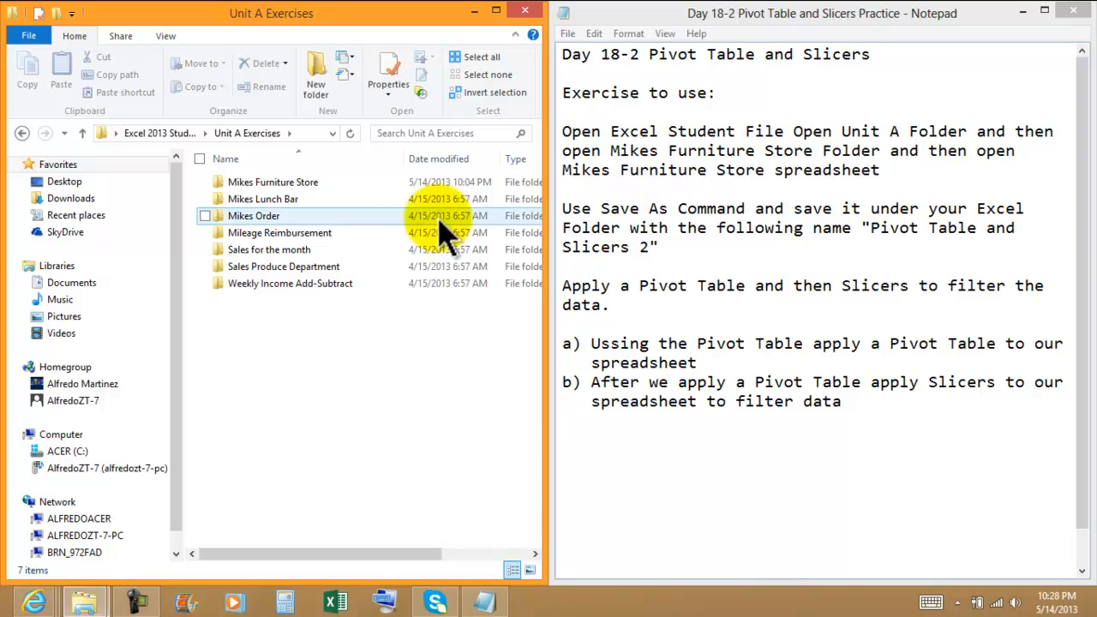
double_click(296, 197)
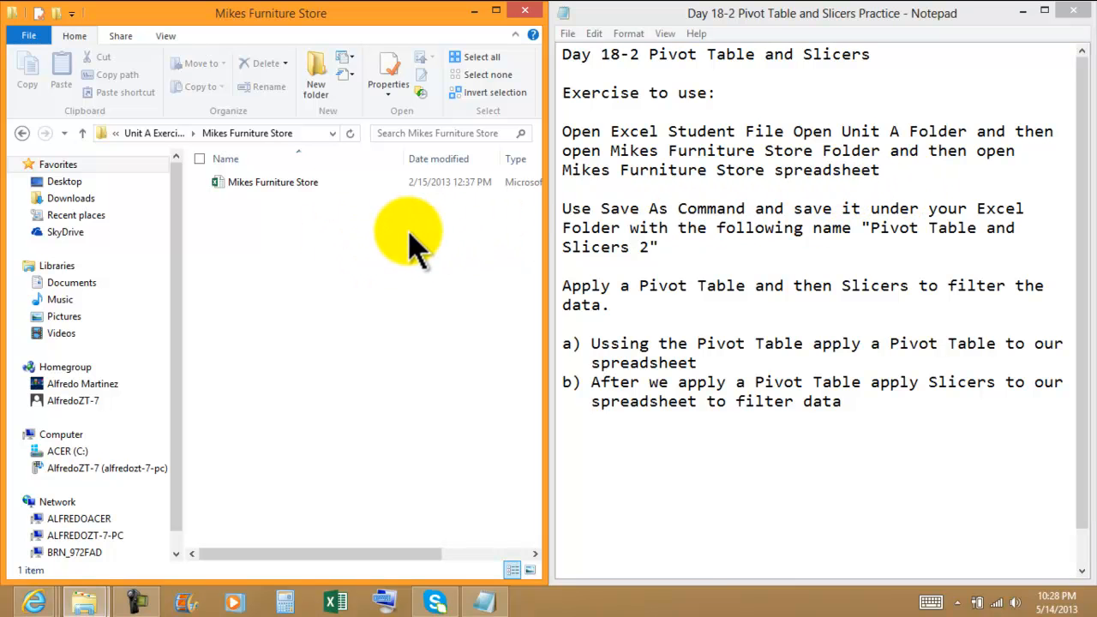
double_click(292, 182)
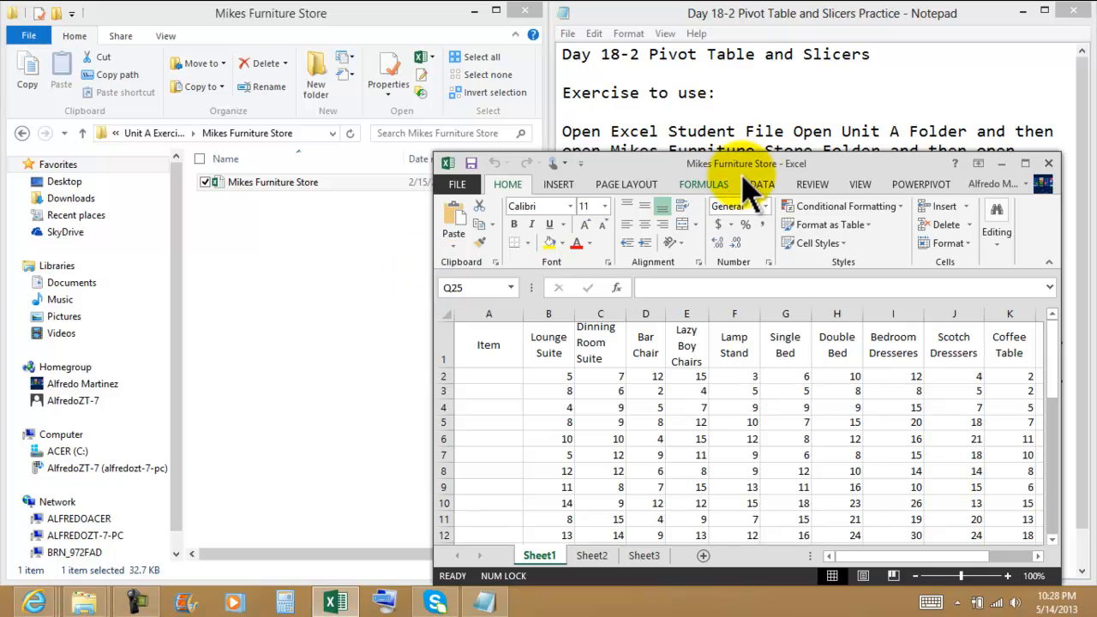
left_click_drag(750, 162, 605, 12)
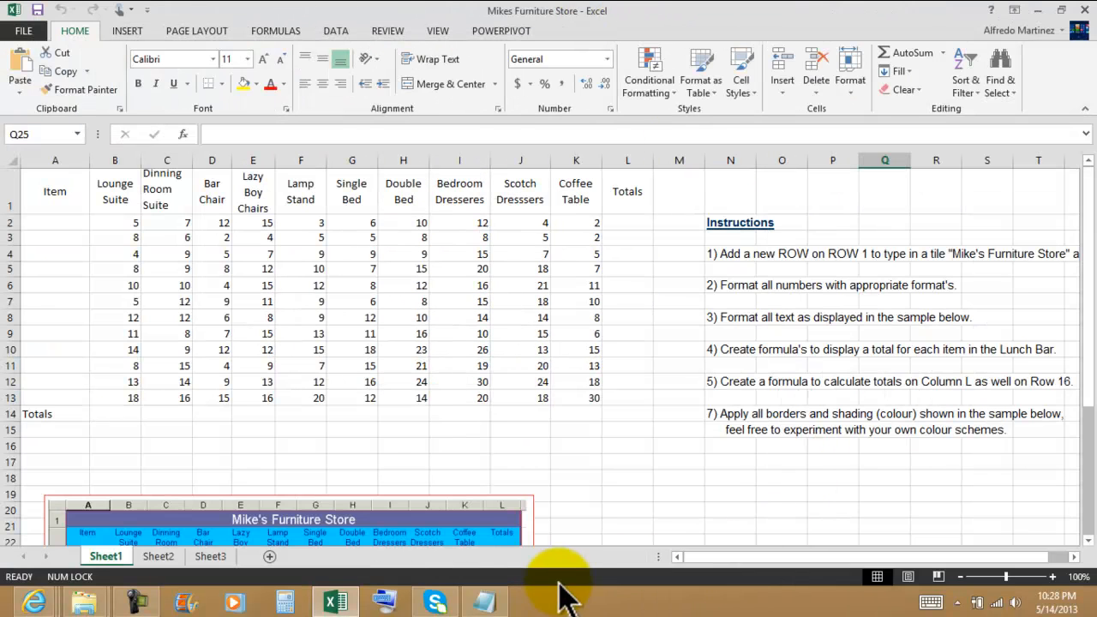
Review the practice notes and the Instructions text beside the furniture data.
left_click(494, 605)
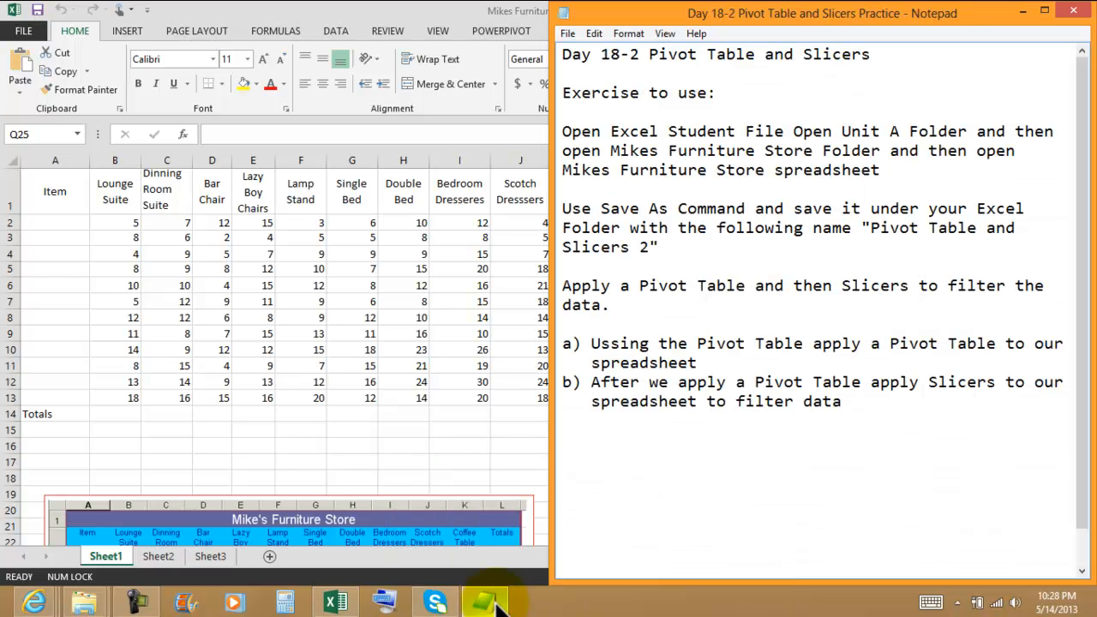
left_click(1024, 11)
left_click(750, 365)
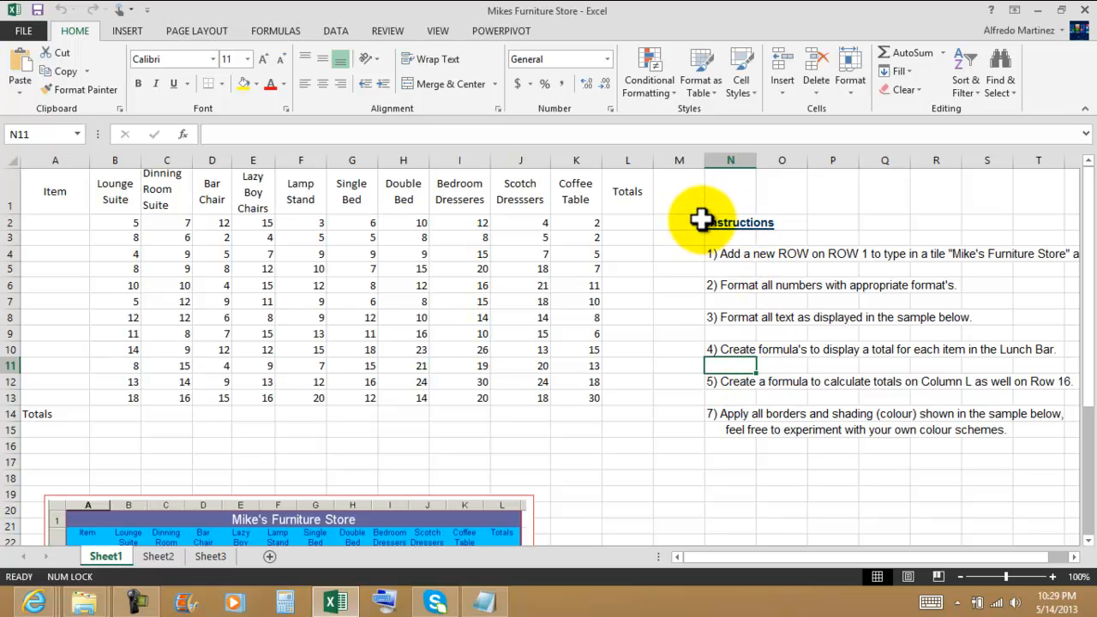
left_click_drag(698, 220, 753, 429)
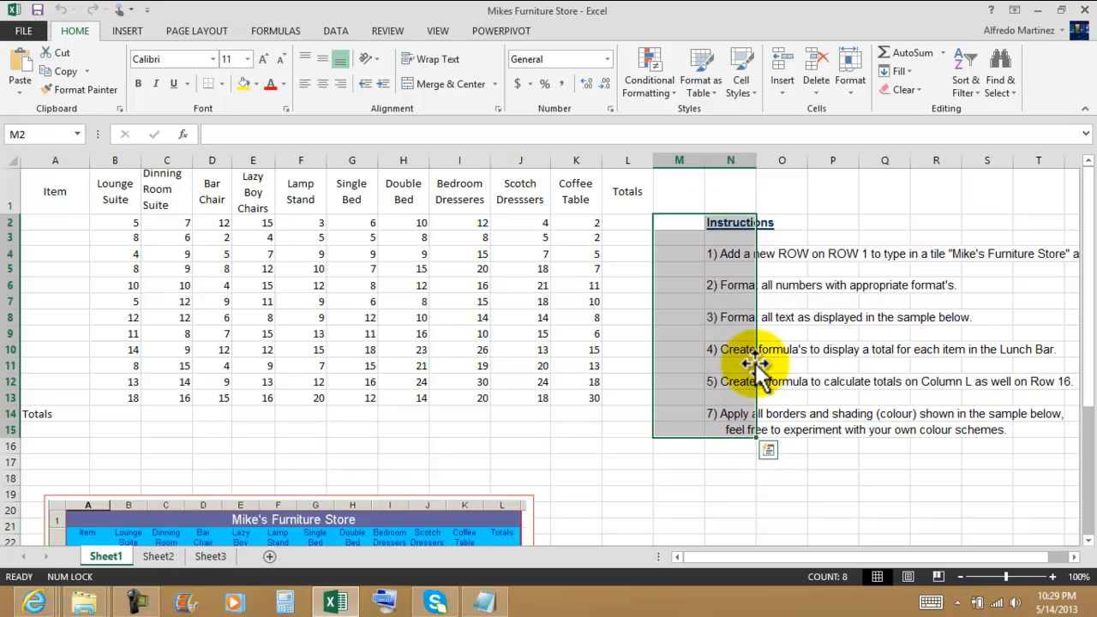
left_click(729, 461)
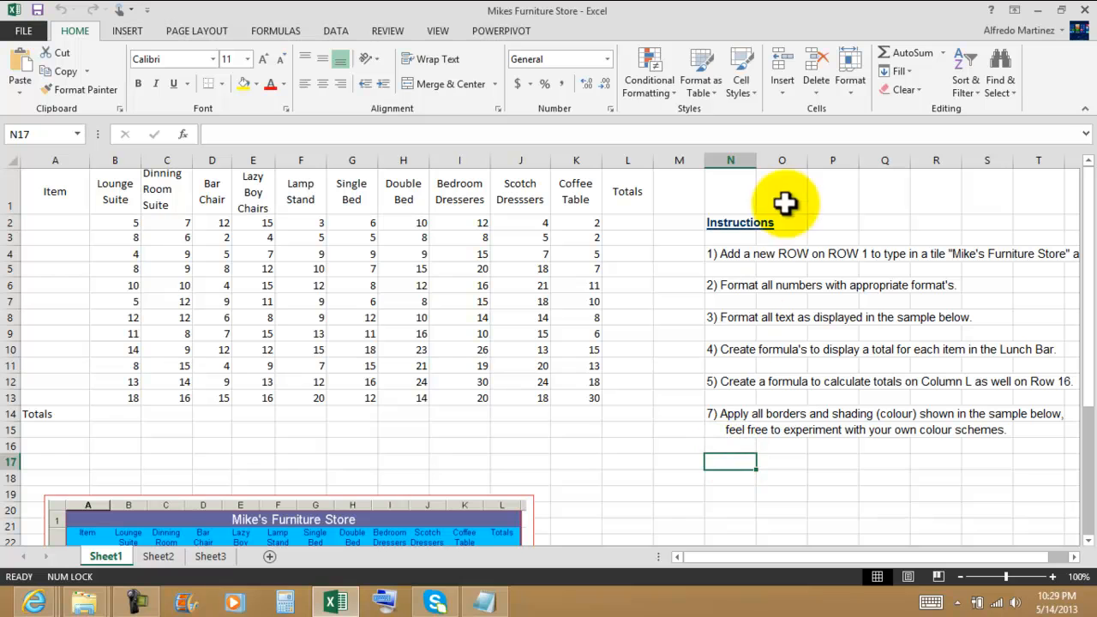
Start saving a copy of the workbook in the Excel 2013 Files 4-17-2013 folder and clear the file name.
left_click(26, 30)
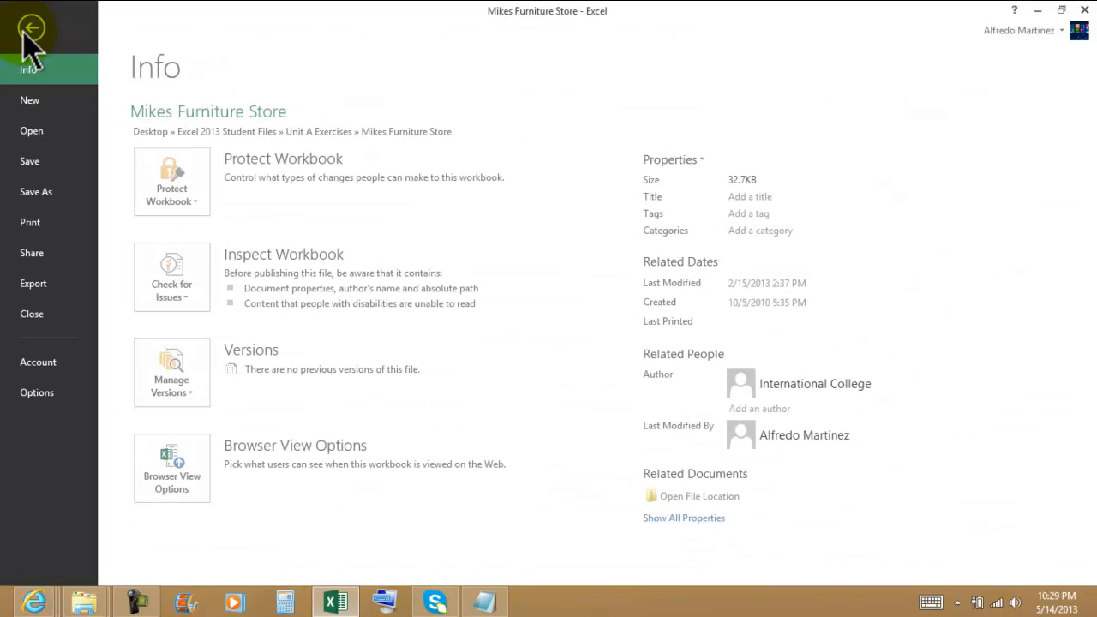
left_click(29, 198)
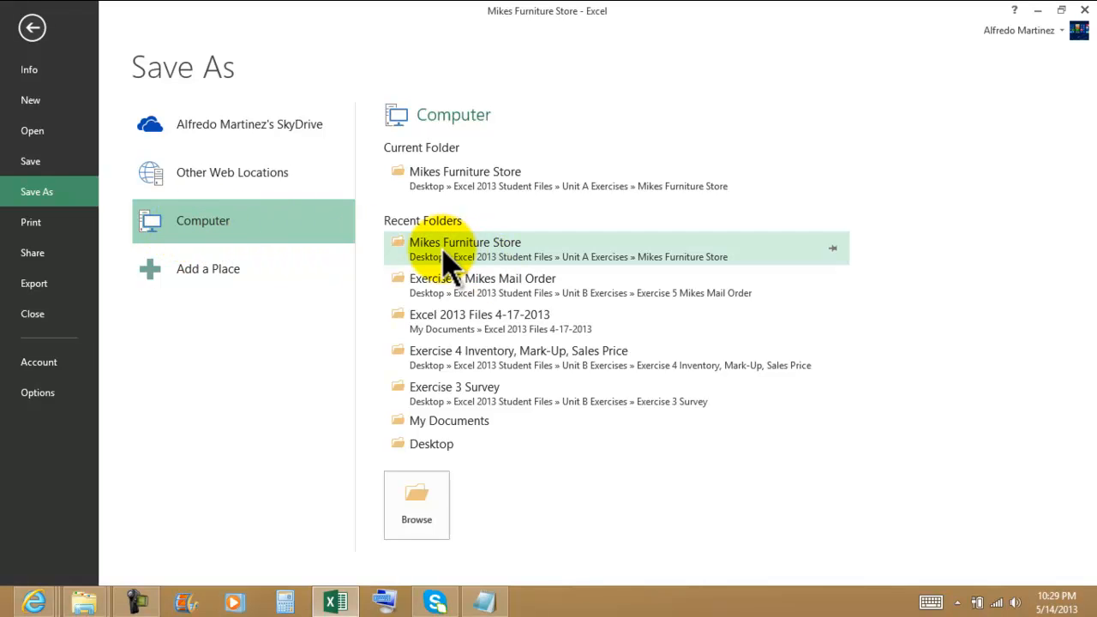
left_click(476, 334)
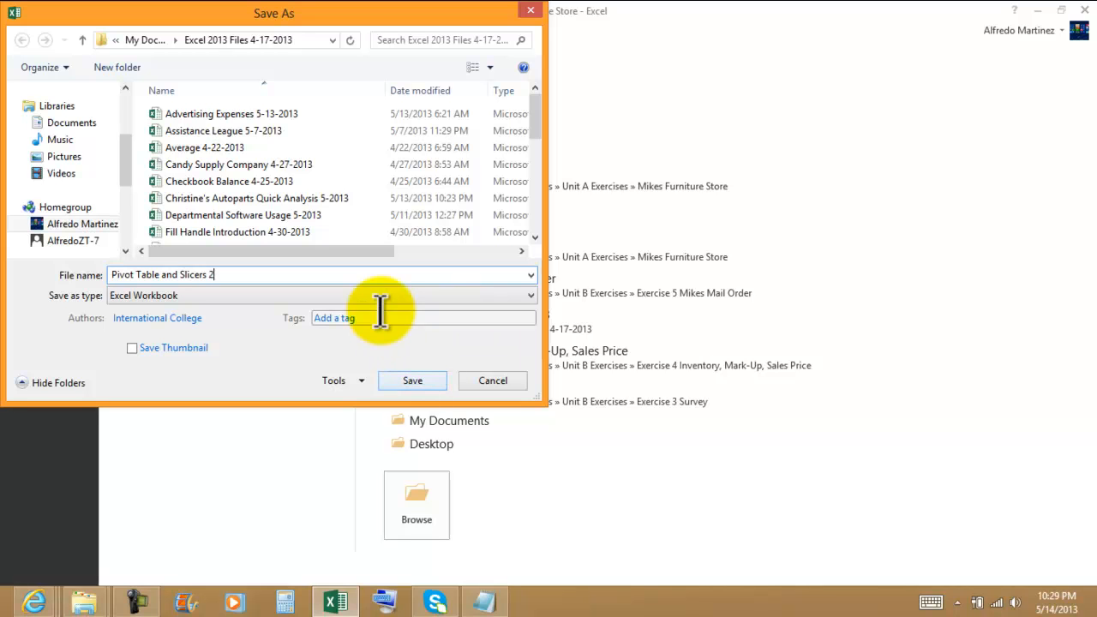
key("BackSpace")
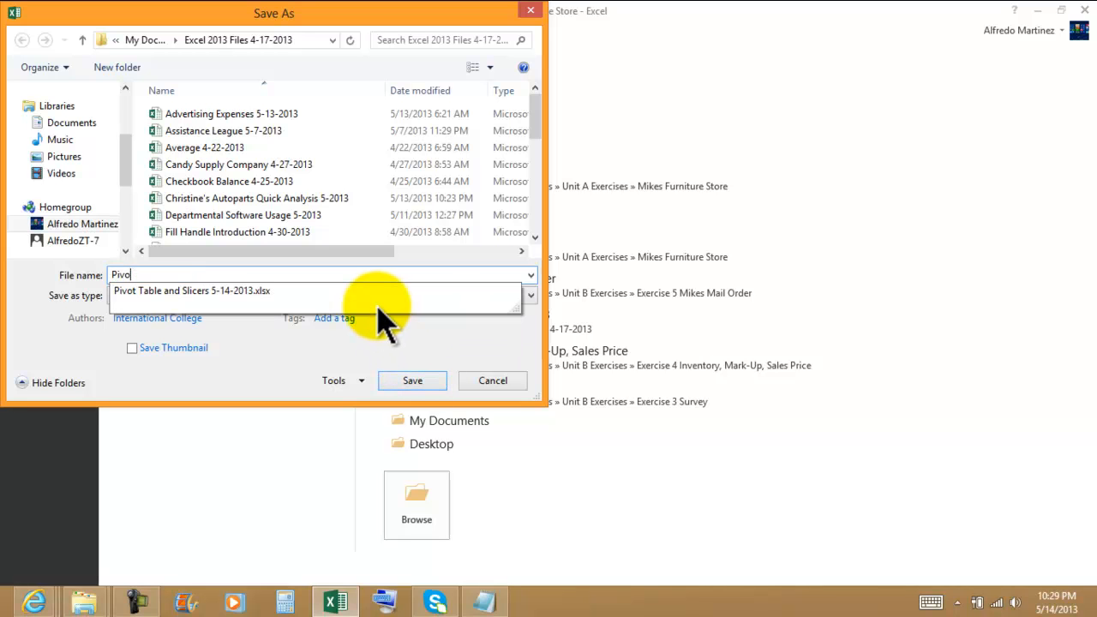
key("BackSpace")
key("BackSpace")
key("BackSpace")
key("BackSpace")
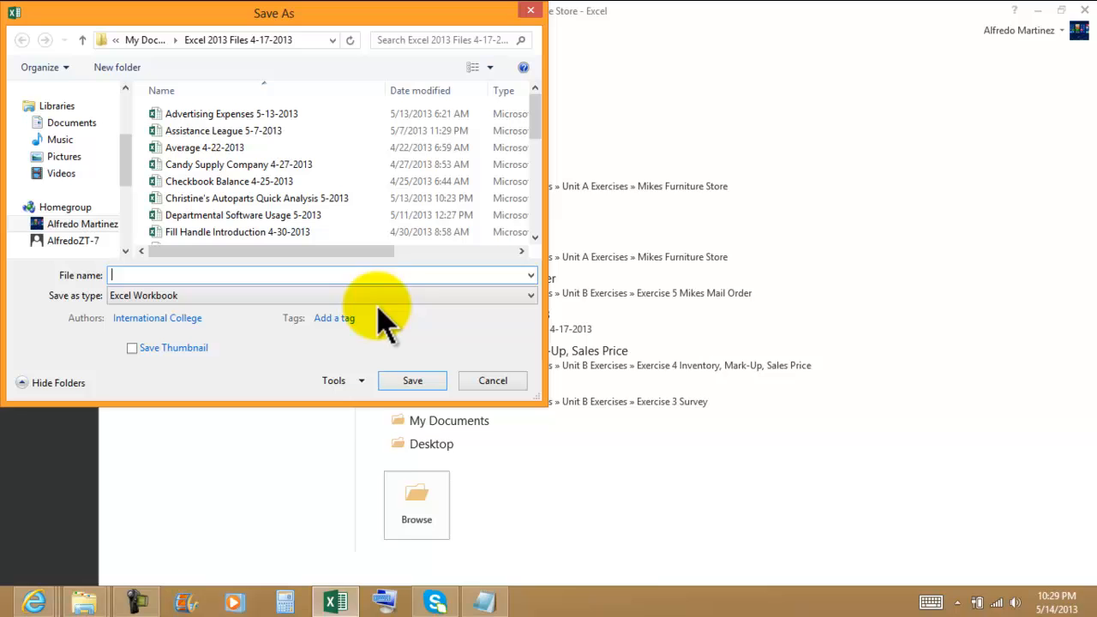
Check the required name in the practice notes and save the Excel Workbook as Pivot Table and Slicers 2 5-14-2013.
left_click(483, 602)
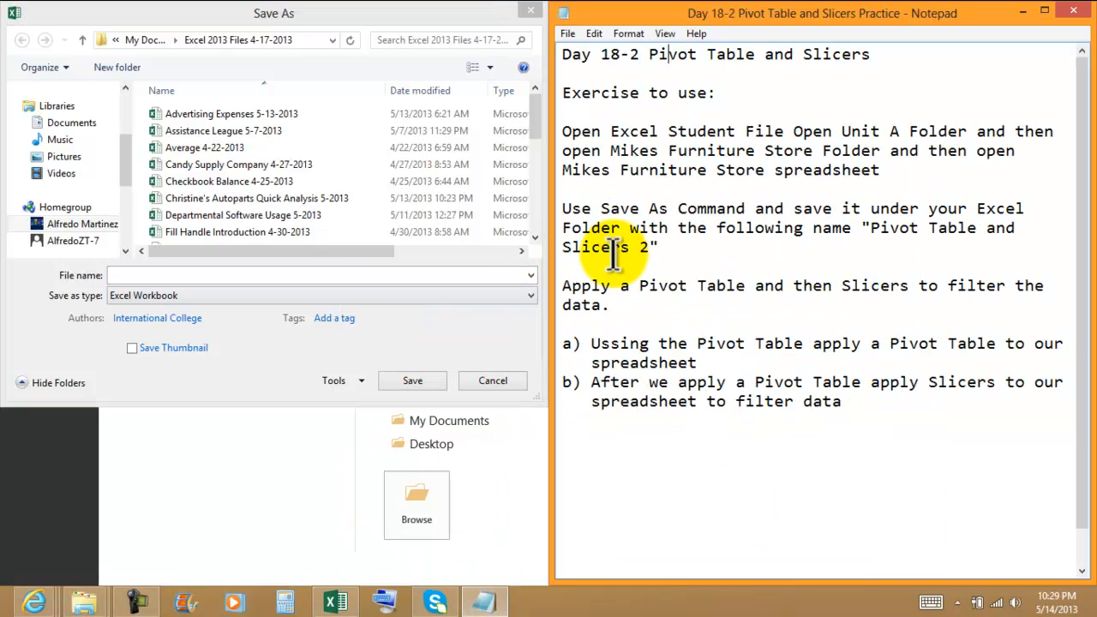
left_click_drag(870, 227, 651, 251)
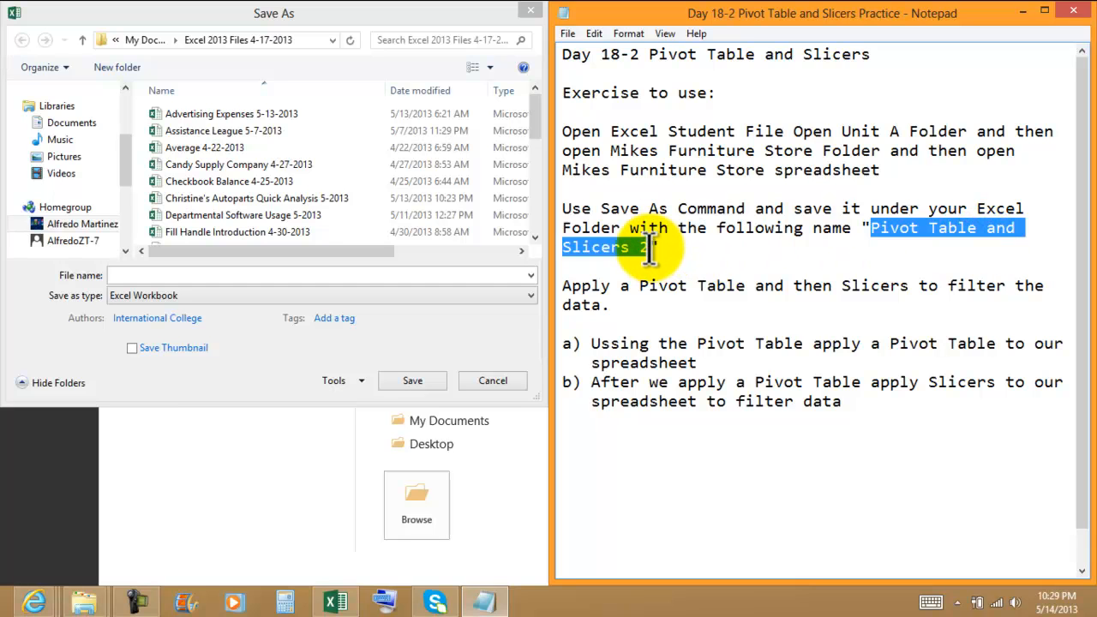
left_click(283, 274)
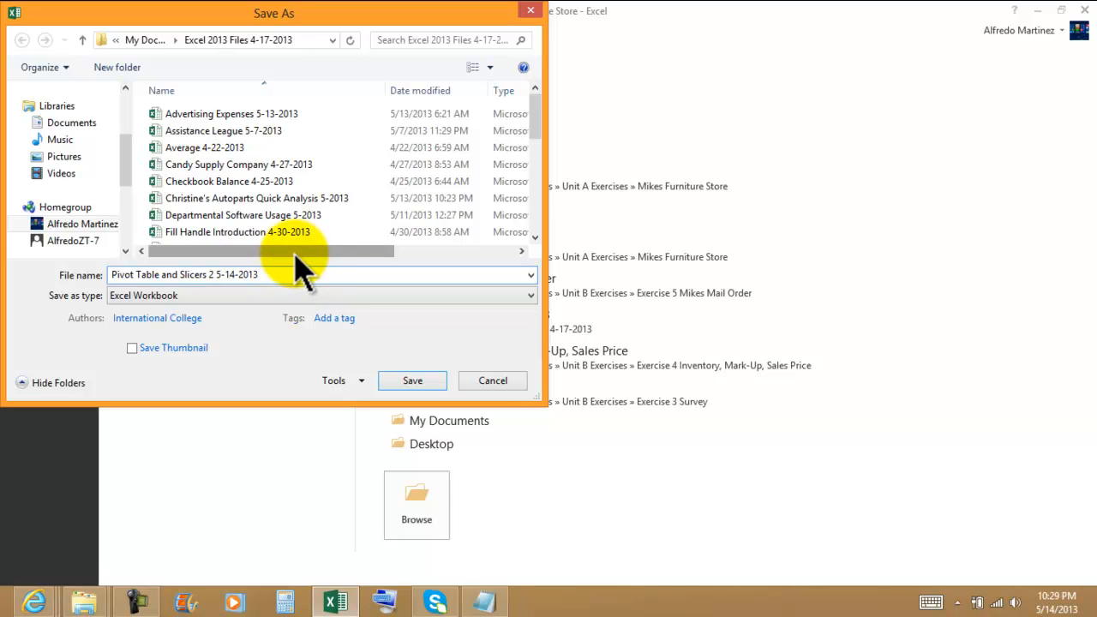
left_click(183, 296)
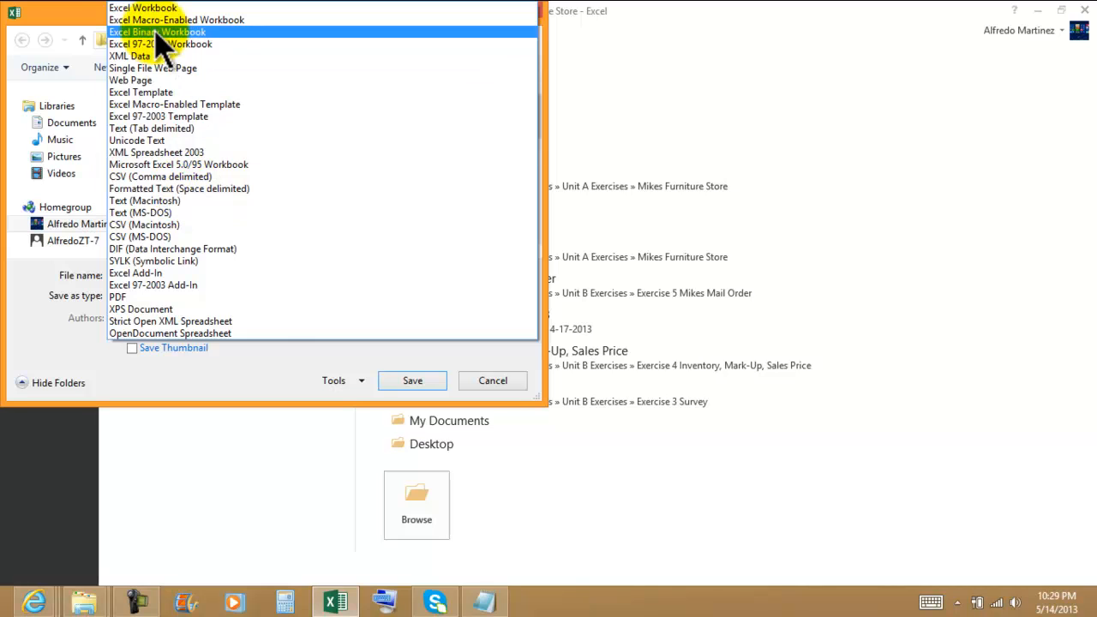
left_click(142, 10)
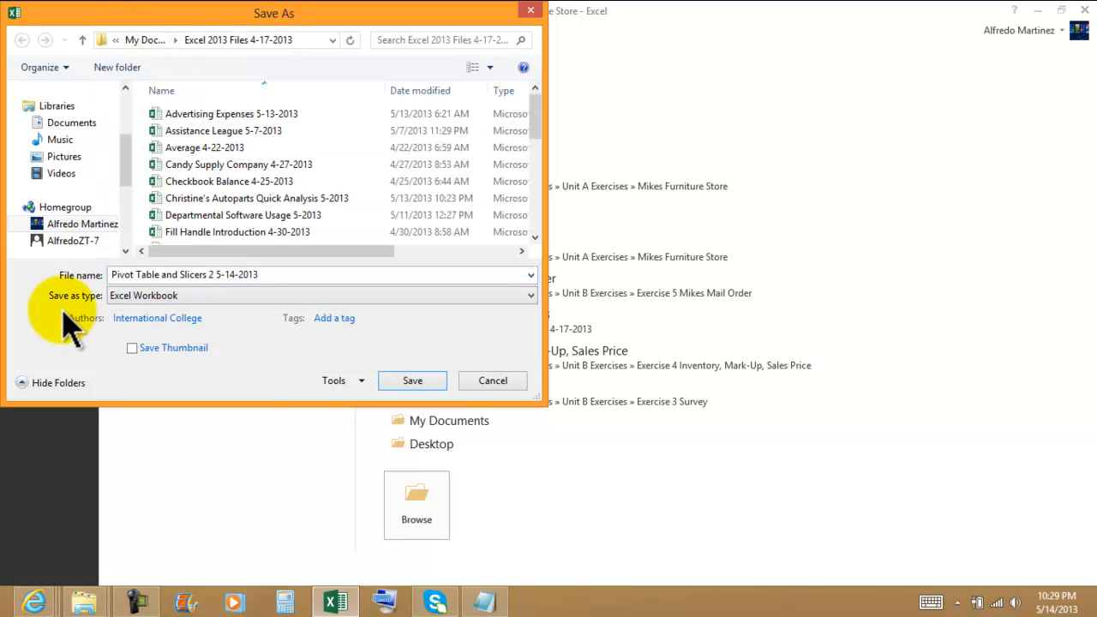
left_click(410, 382)
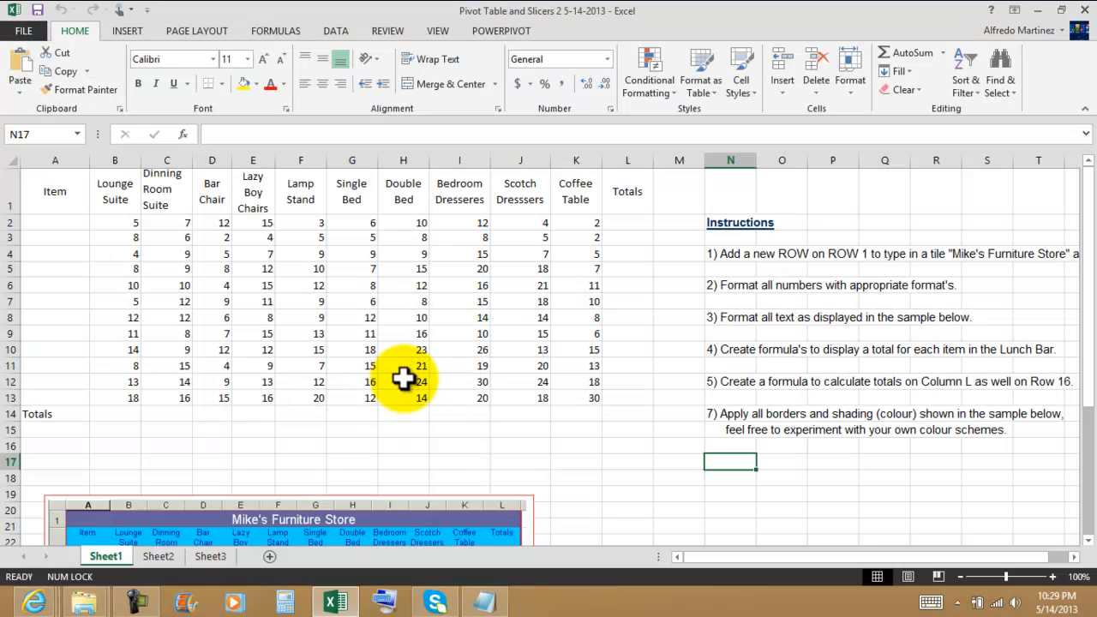
Delete the Instructions text in N2:N15 and the sample picture below the furniture data.
left_click(573, 456)
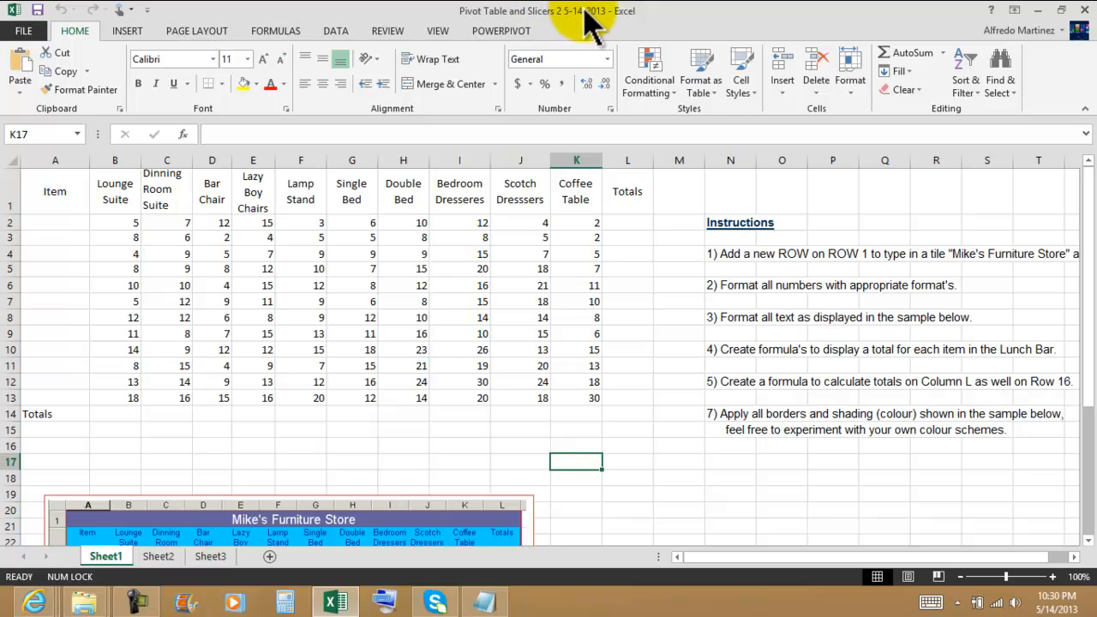
left_click_drag(715, 215, 735, 424)
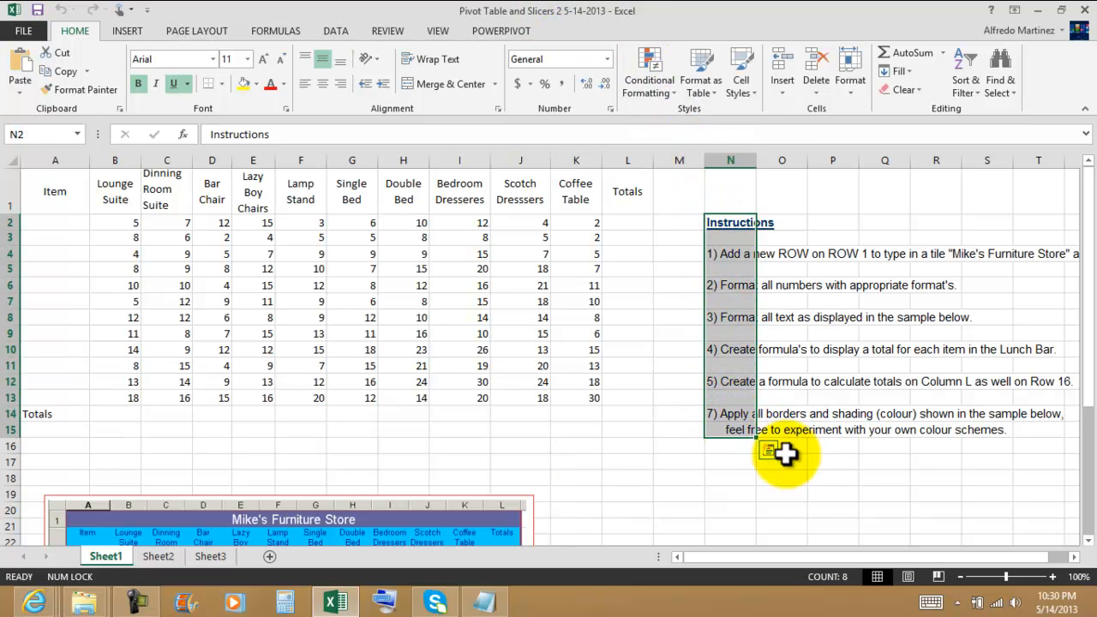
key("Delete")
left_click(385, 509)
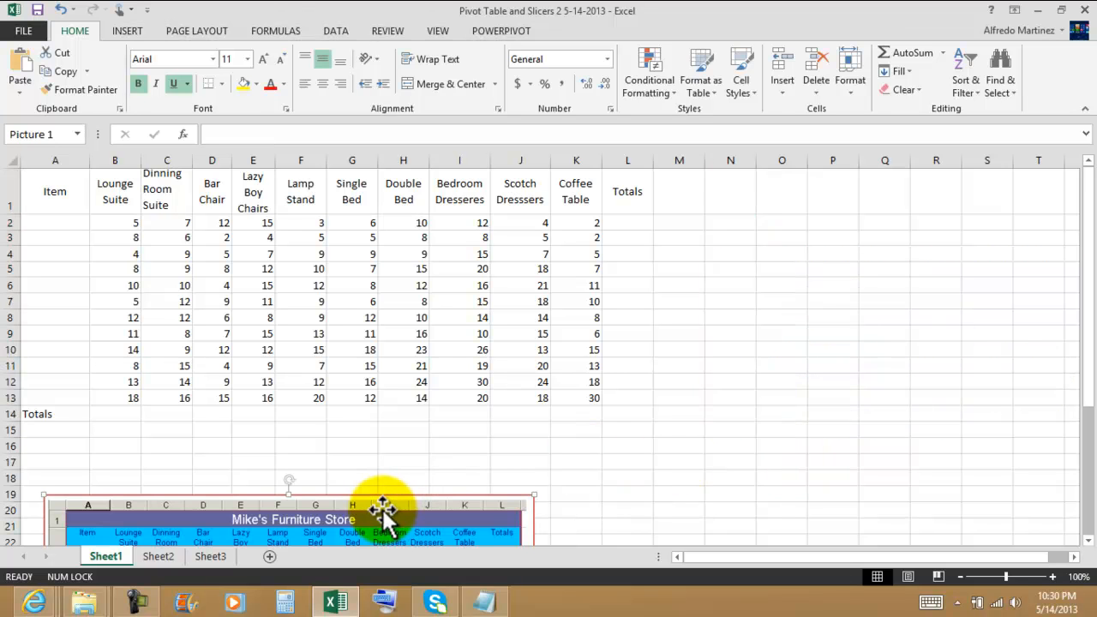
key("Delete")
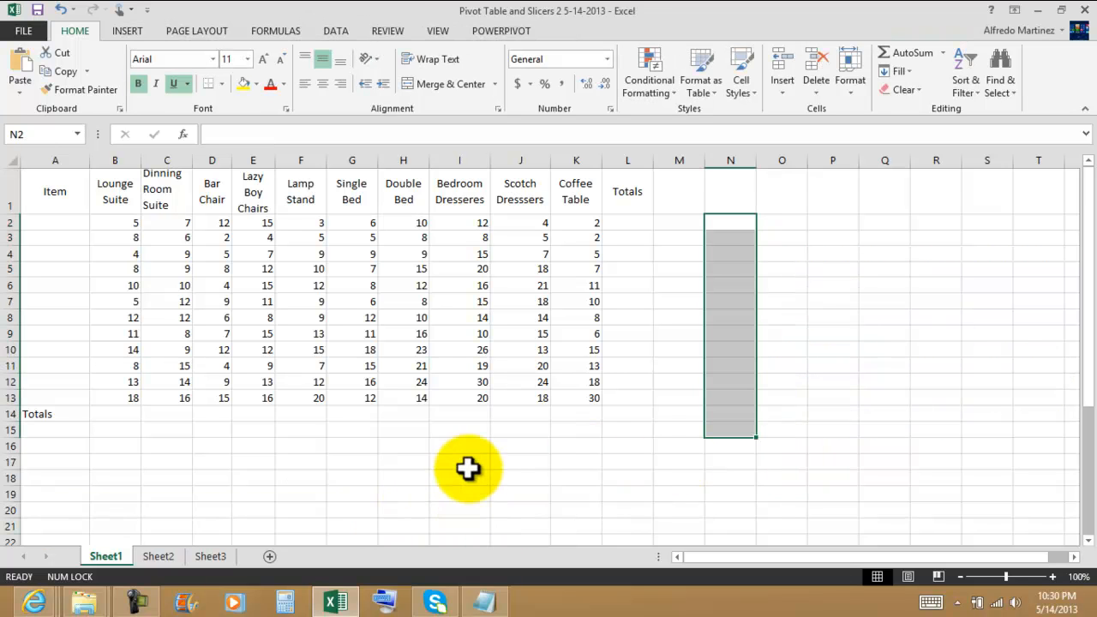
scroll(466, 471, "down", 3)
scroll(518, 443, "up", 3)
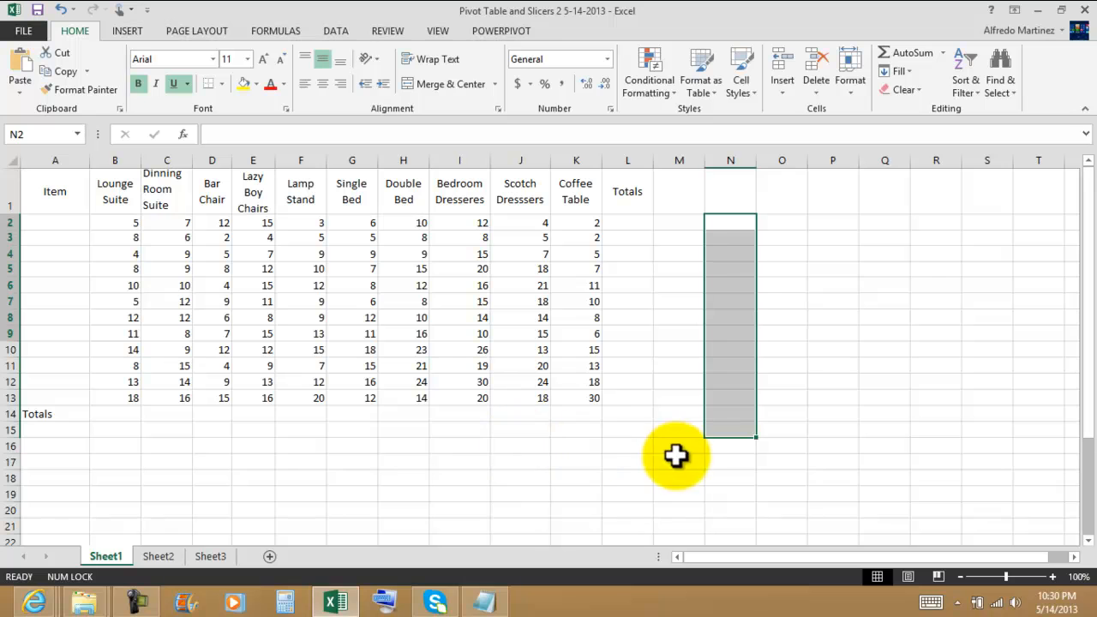
left_click(605, 506)
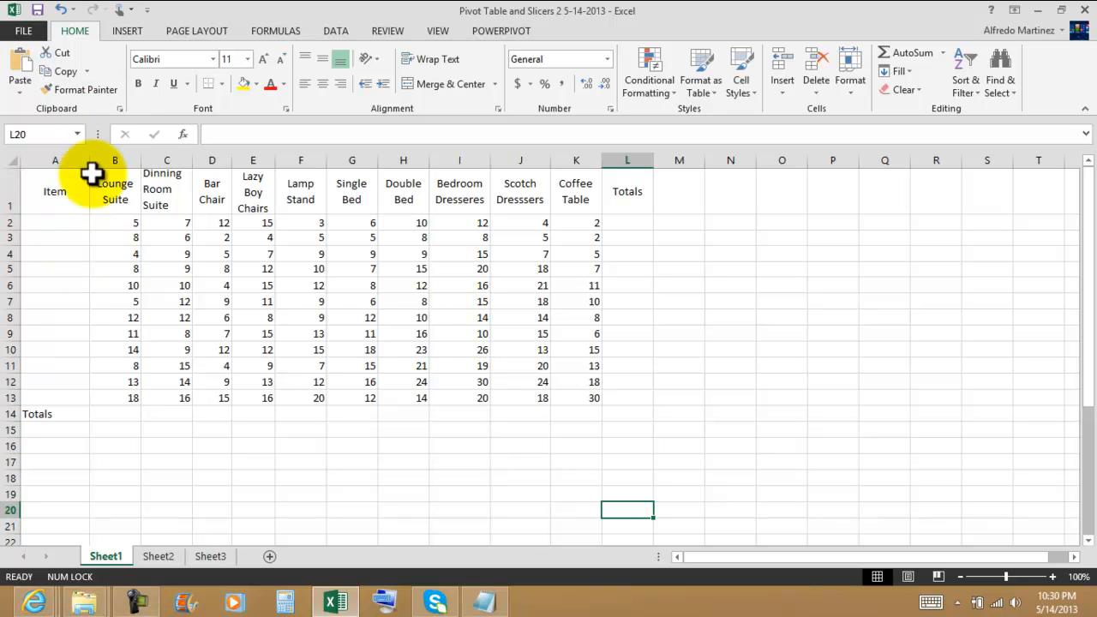
Enter January in A2 and fill the month series down to December in A13.
left_click(71, 222)
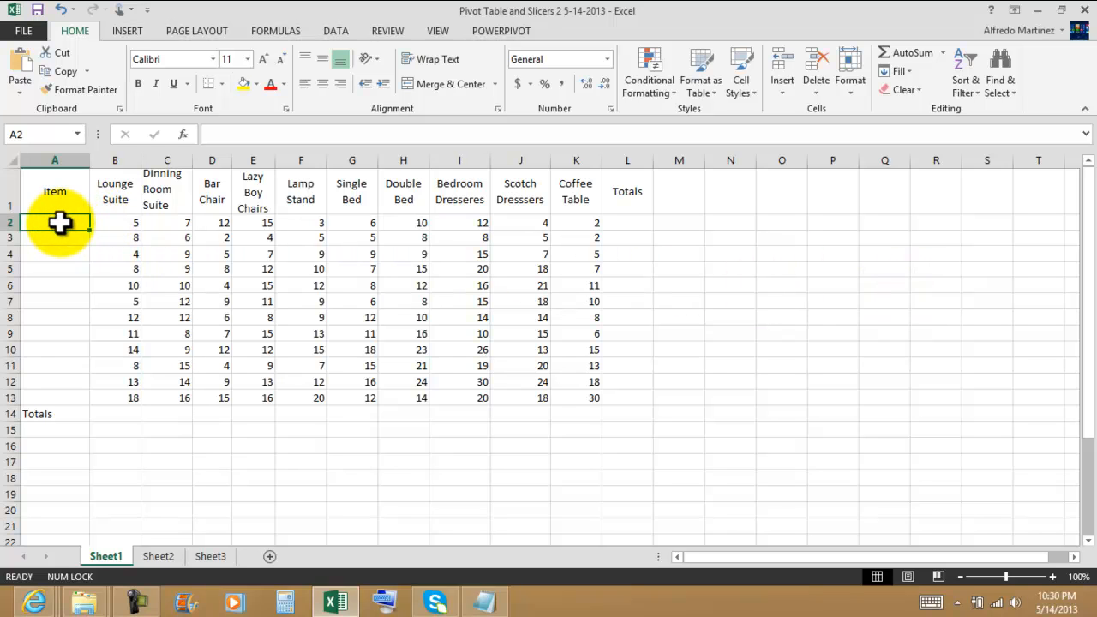
type("January")
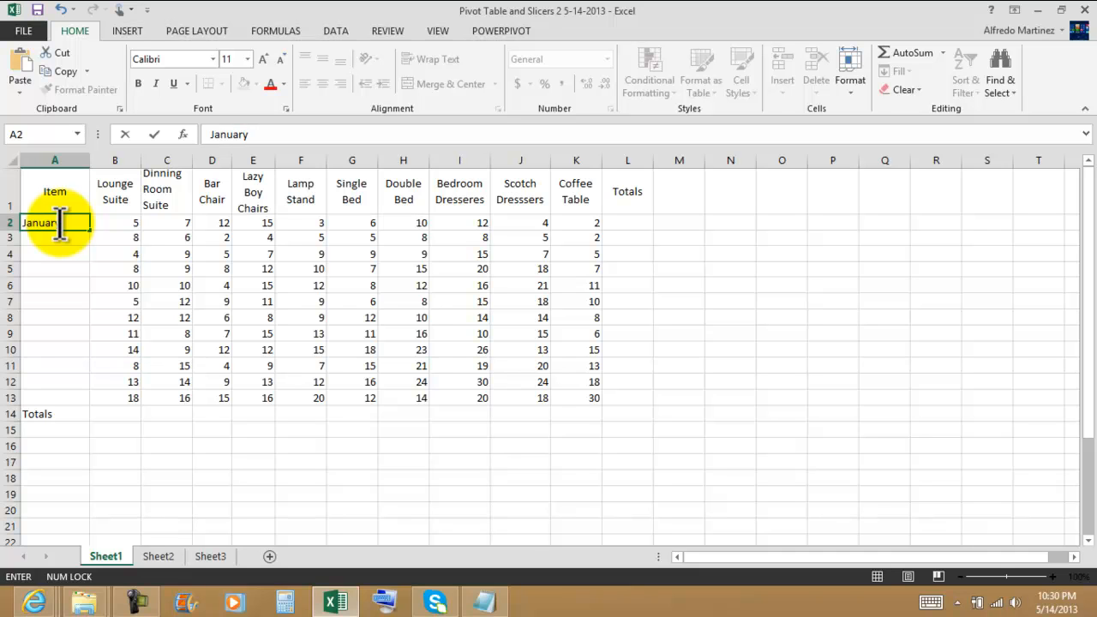
key("Return")
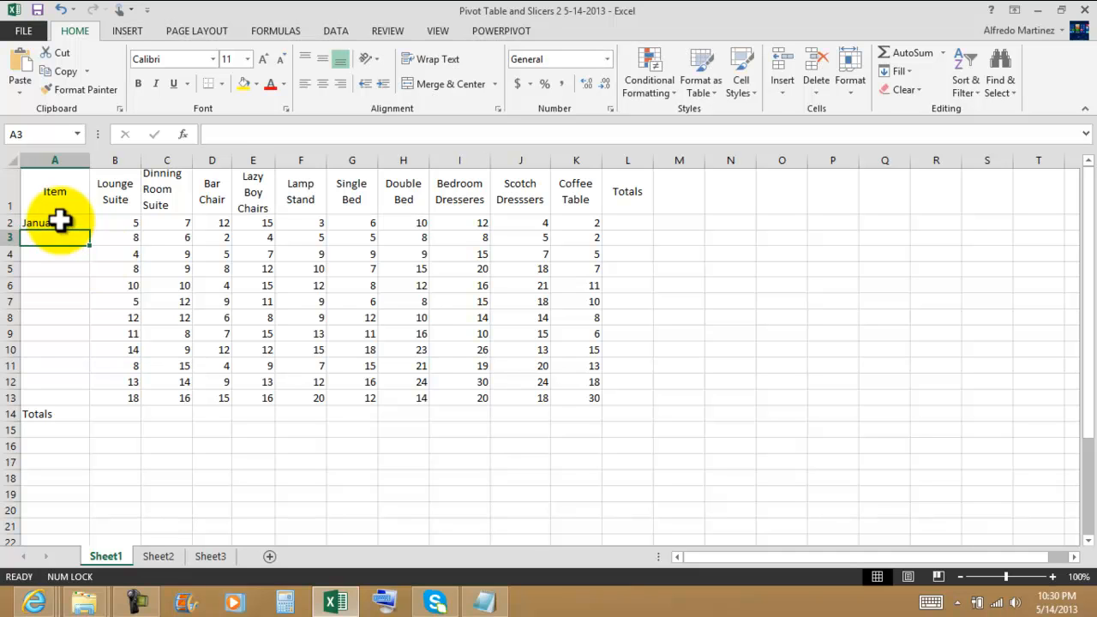
left_click_drag(89, 232, 91, 404)
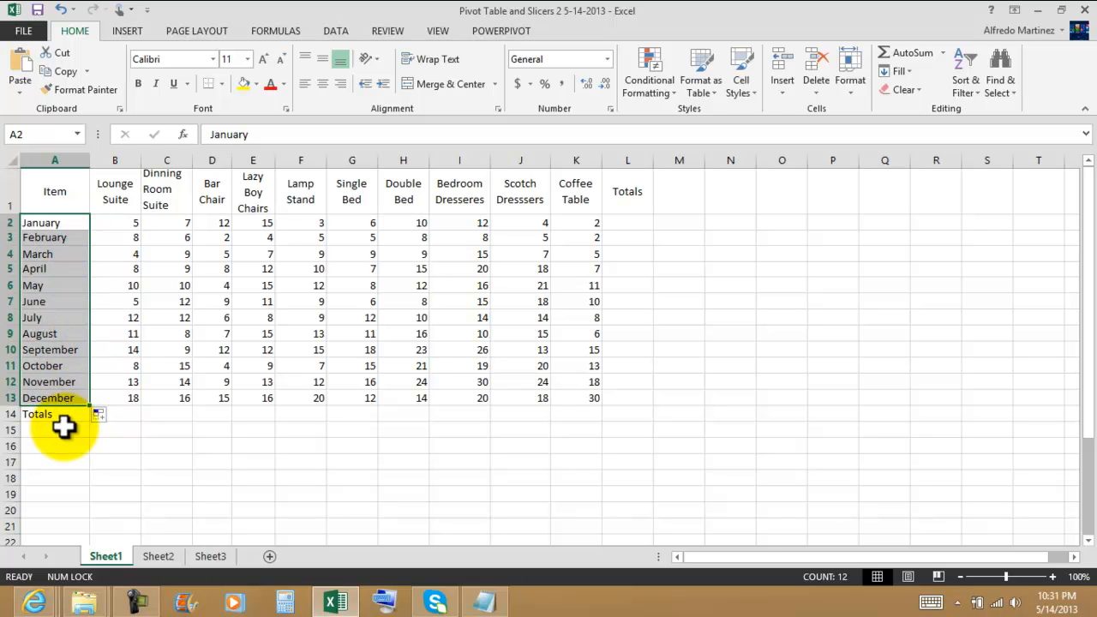
left_click(185, 445)
Sum the sales data in B2:L14 with AutoSum to fill the Totals column and Totals row.
left_click(127, 225)
left_click_drag(127, 224, 606, 417)
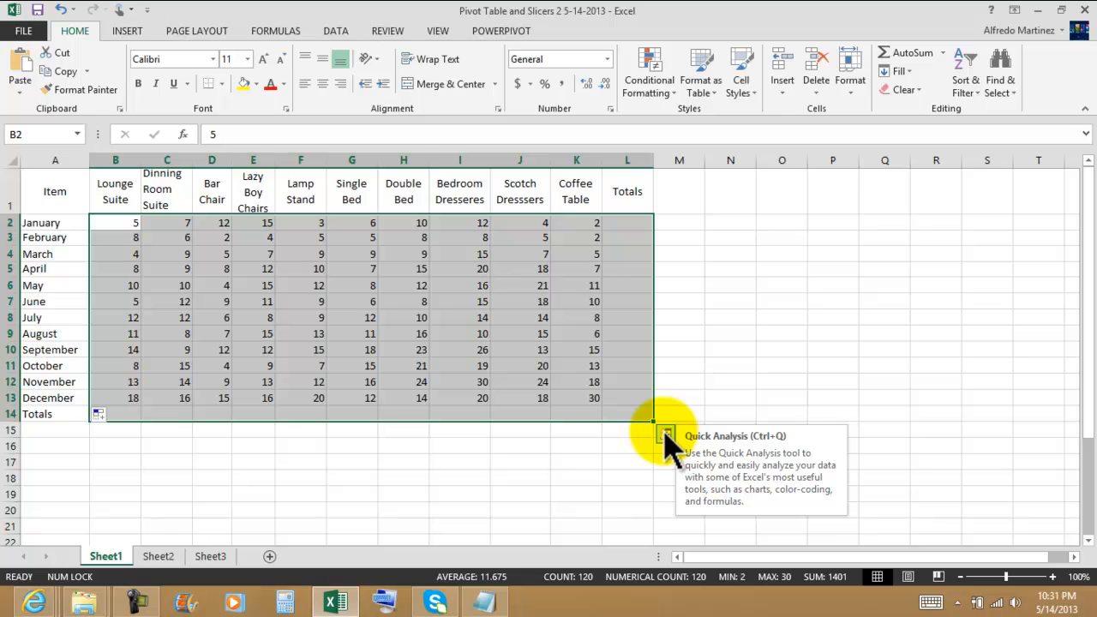
left_click(909, 53)
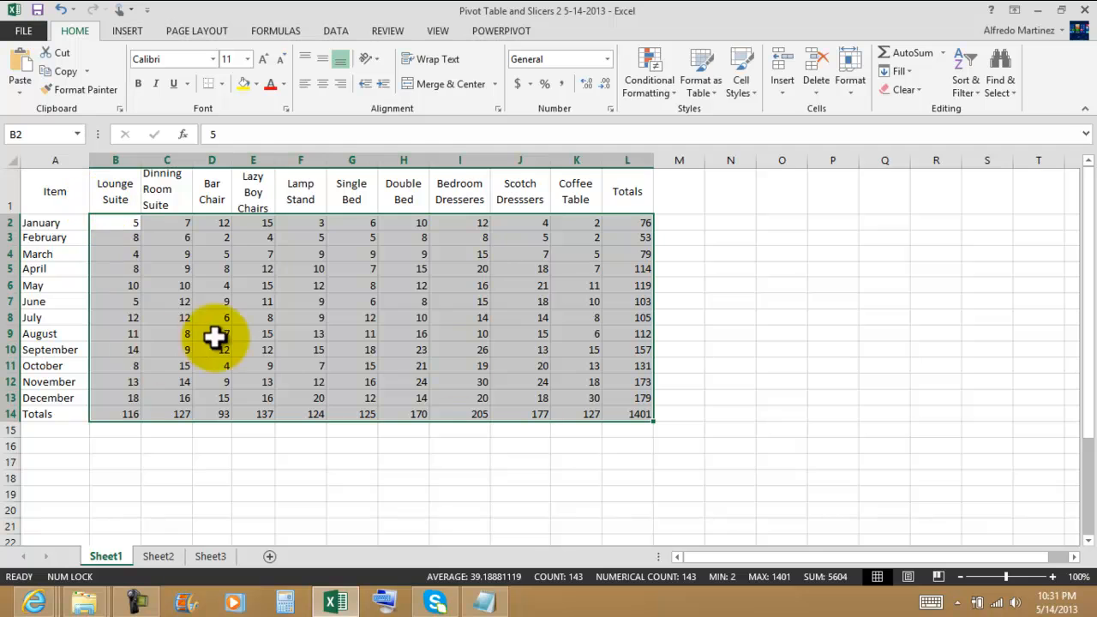
left_click(749, 350)
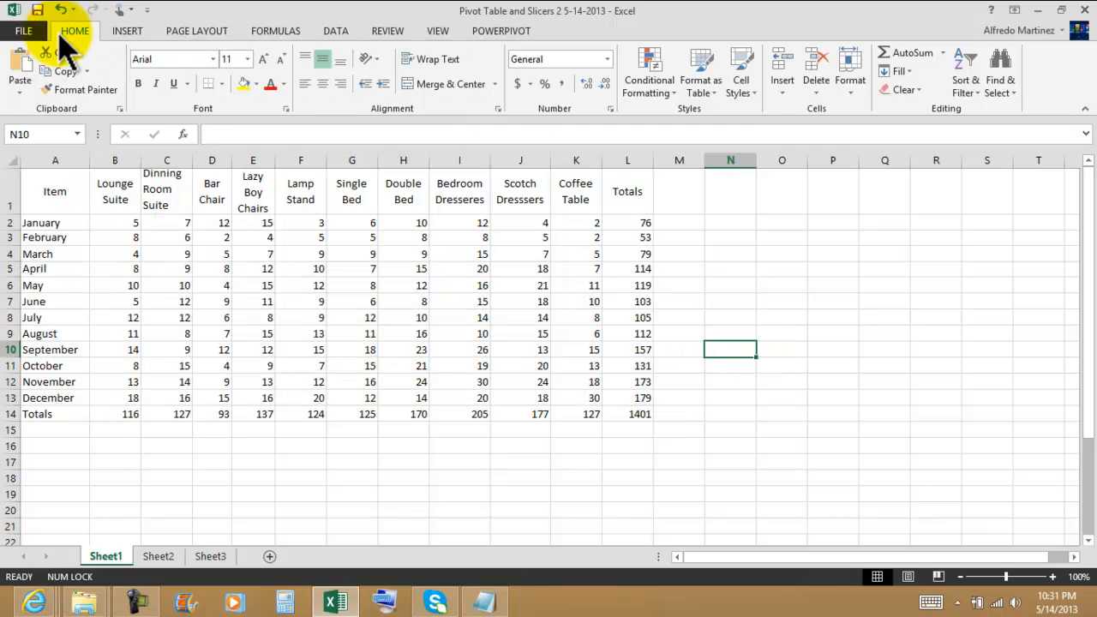
Start a PivotTable using Sheet1 range A1:L14 as its source data.
left_click(127, 32)
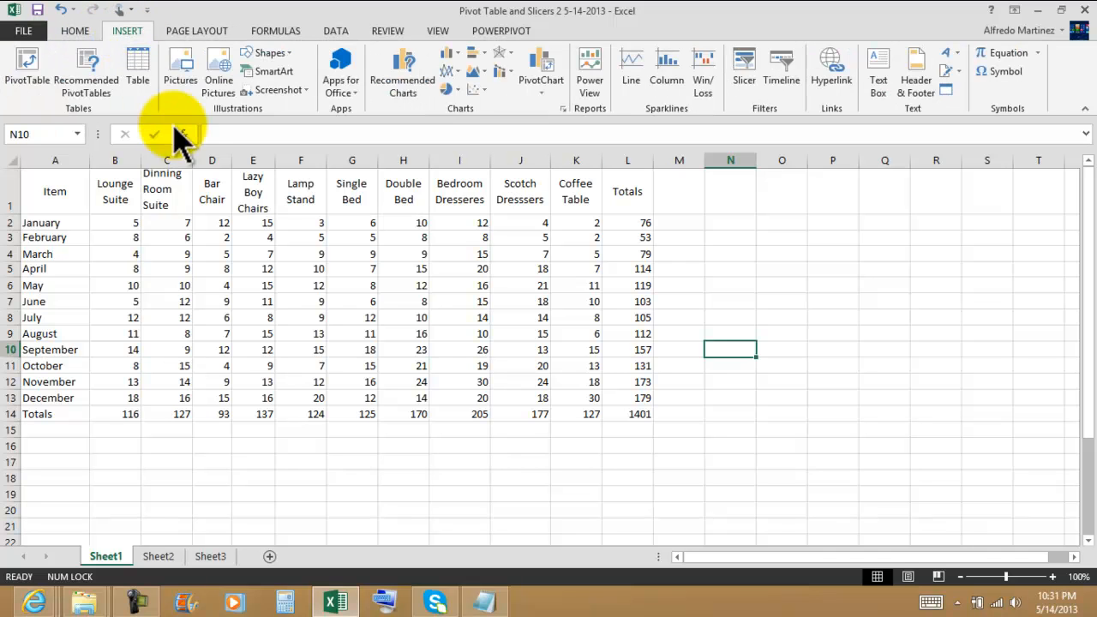
left_click(26, 72)
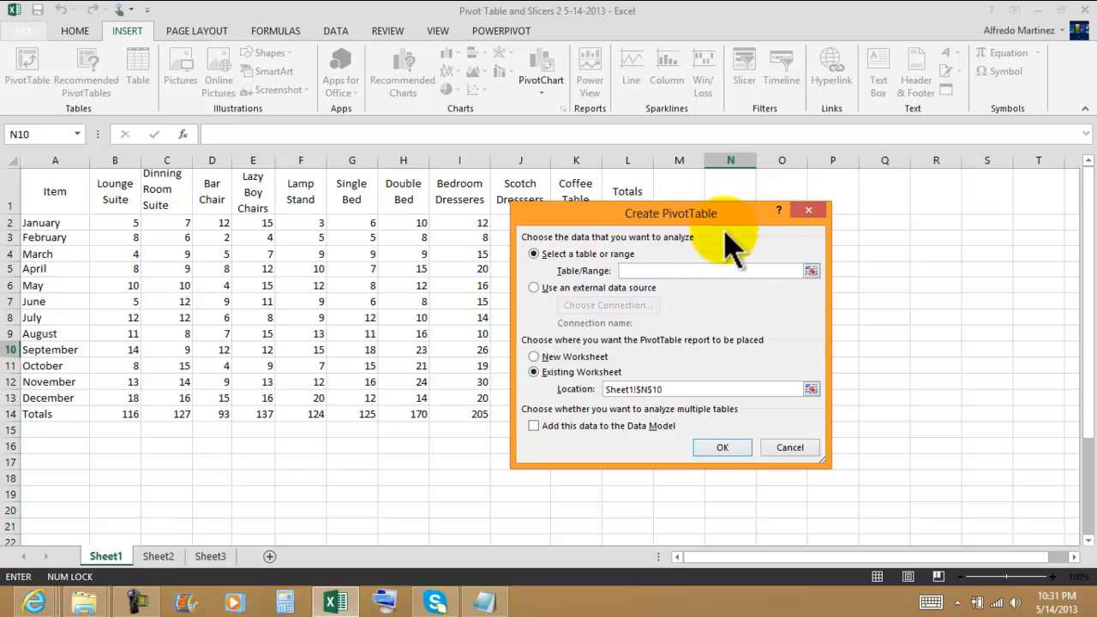
left_click_drag(601, 217, 801, 219)
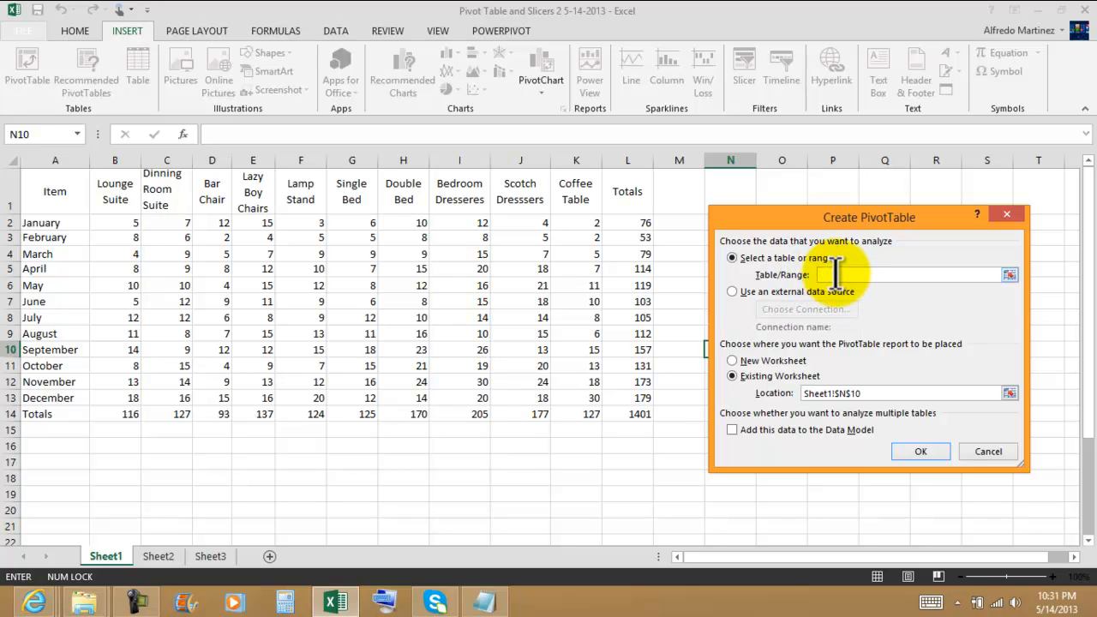
left_click(1007, 275)
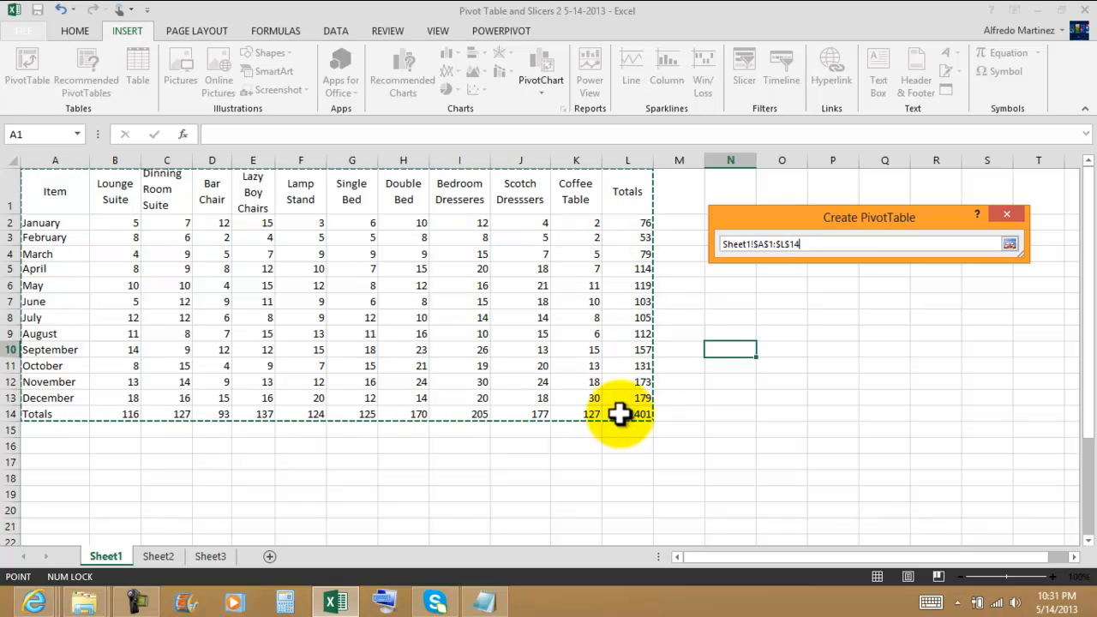
left_click(1010, 245)
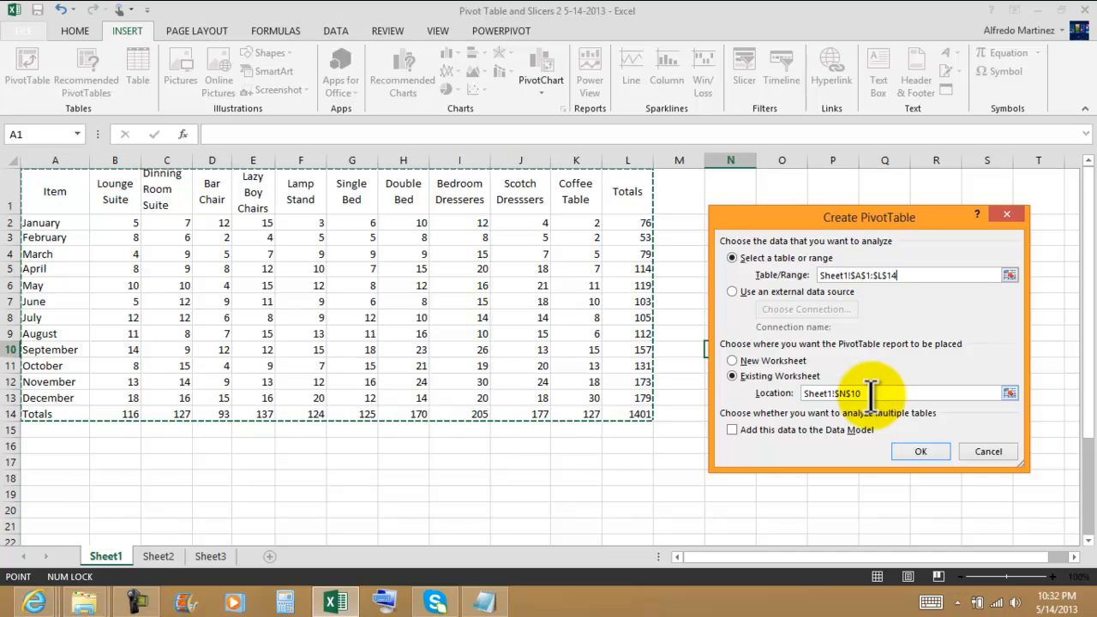
Place the PivotTable on the existing worksheet at Sheet2 cell A1 and create it.
left_click(774, 393)
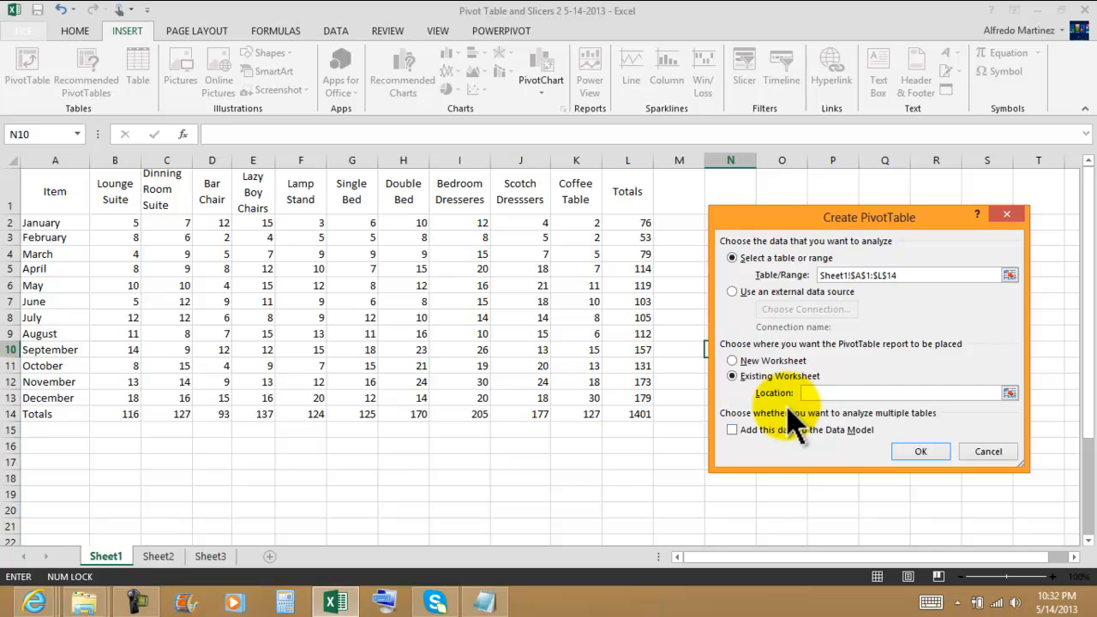
left_click(160, 556)
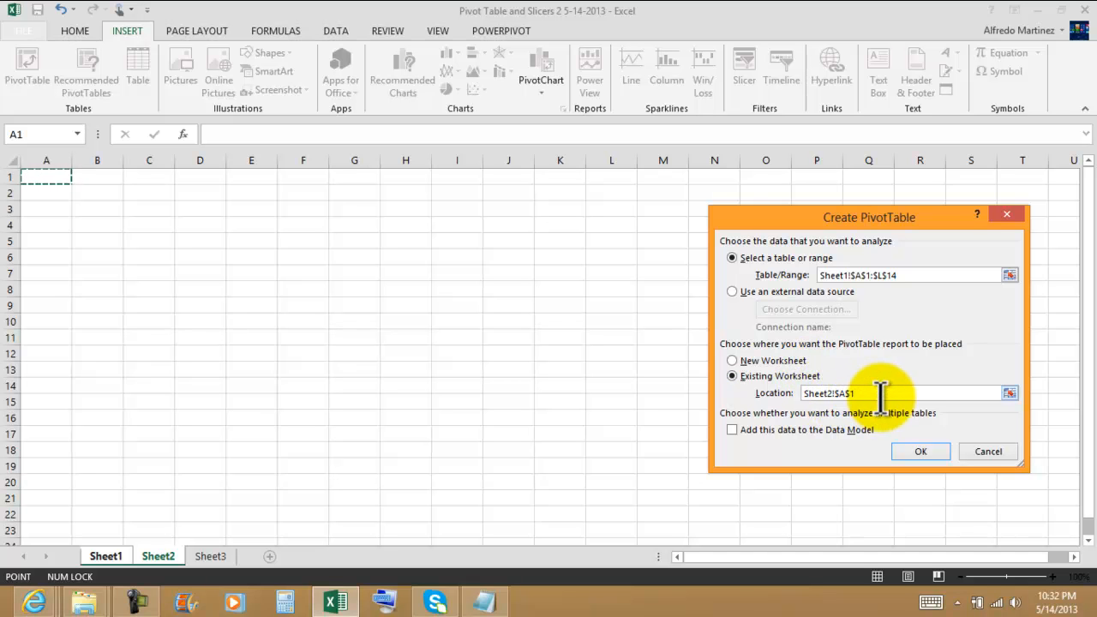
left_click(920, 451)
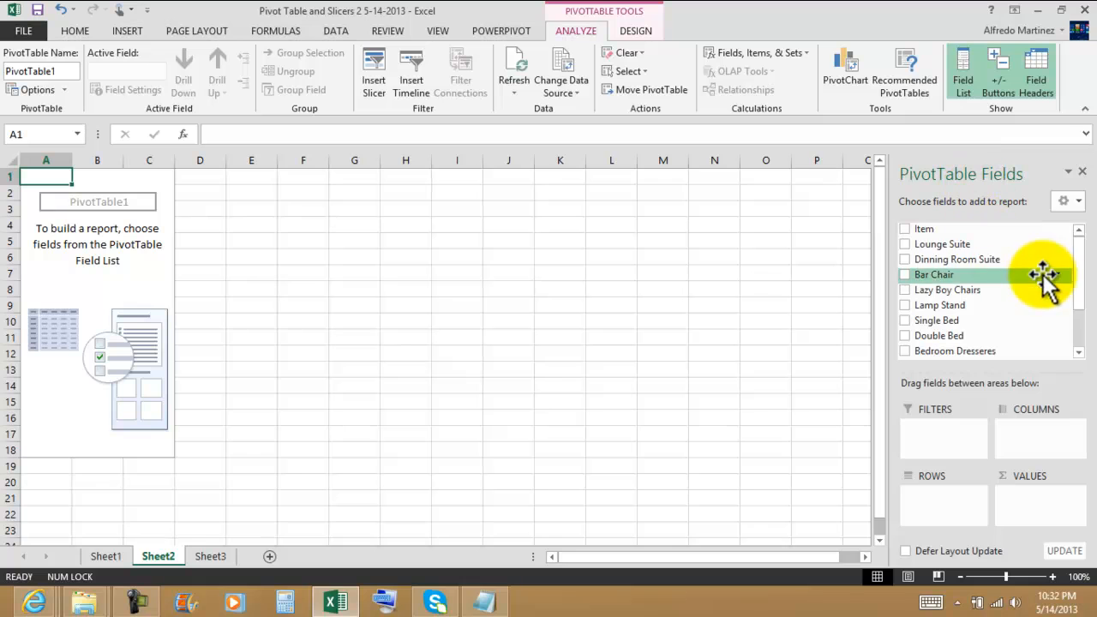
Add Item as the PivotTable rows and the fields from Lounge Suite through Bedroom Dresseres as summed values.
left_click(905, 229)
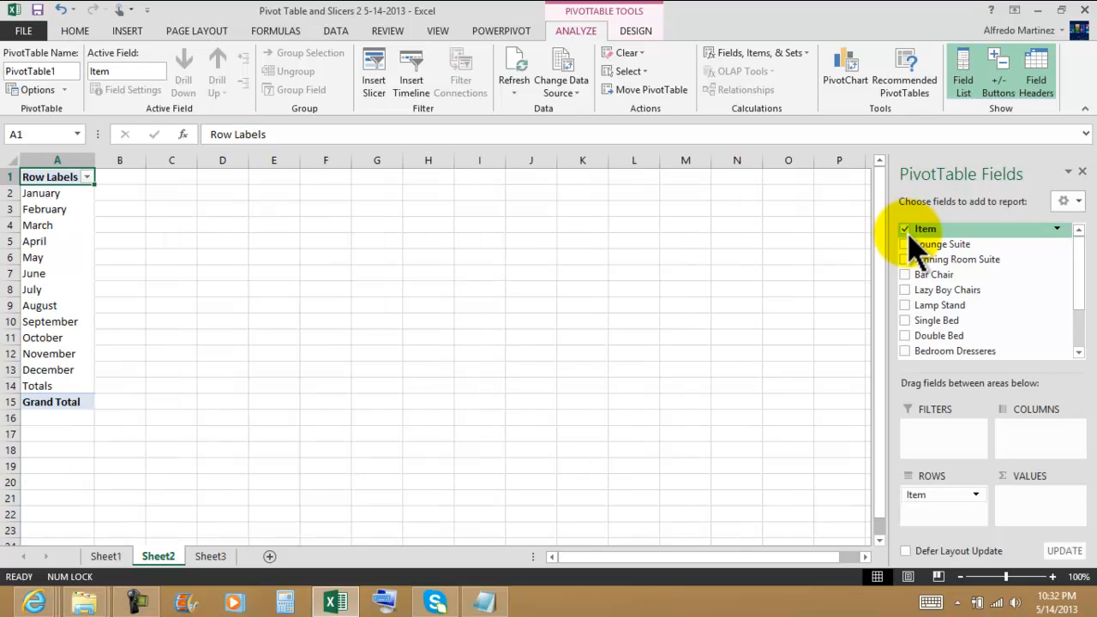
left_click(905, 245)
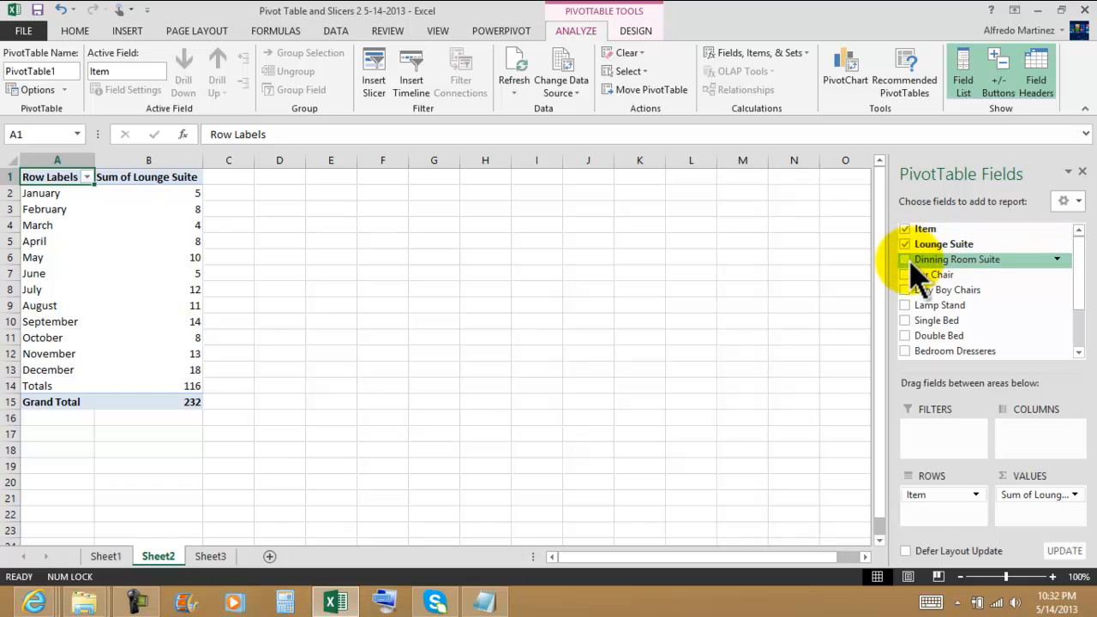
left_click(906, 259)
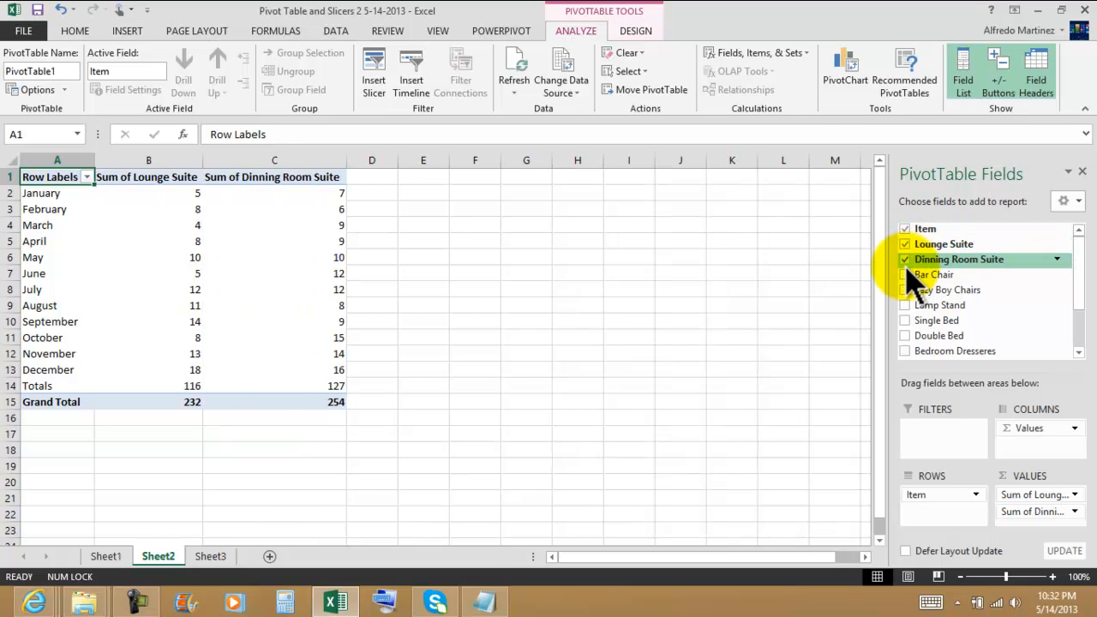
left_click(905, 274)
left_click(905, 290)
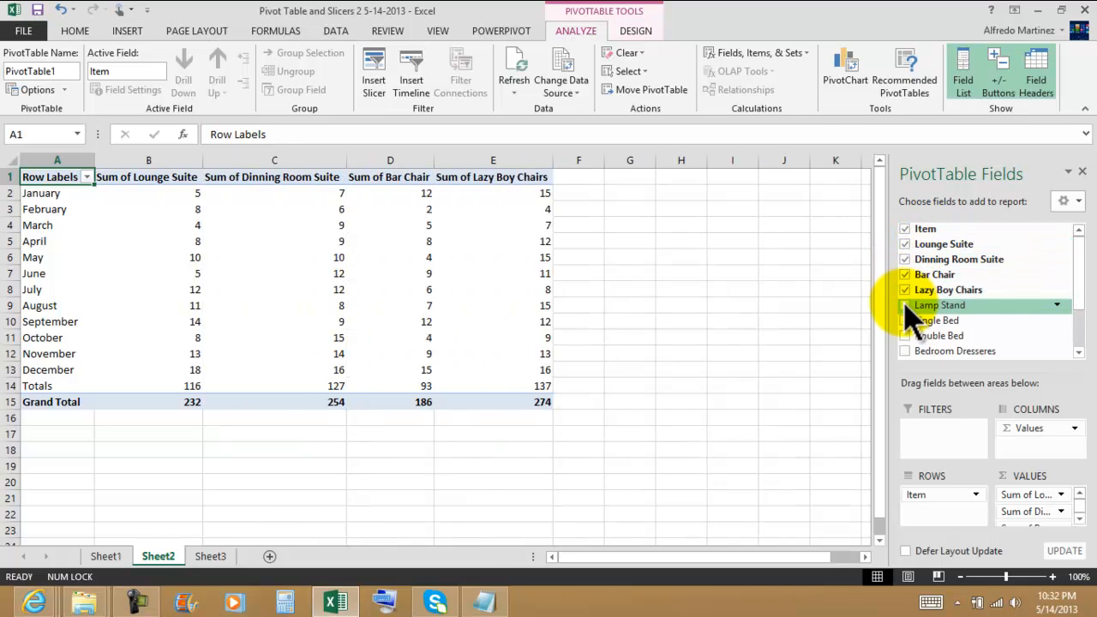
left_click(905, 305)
left_click(905, 321)
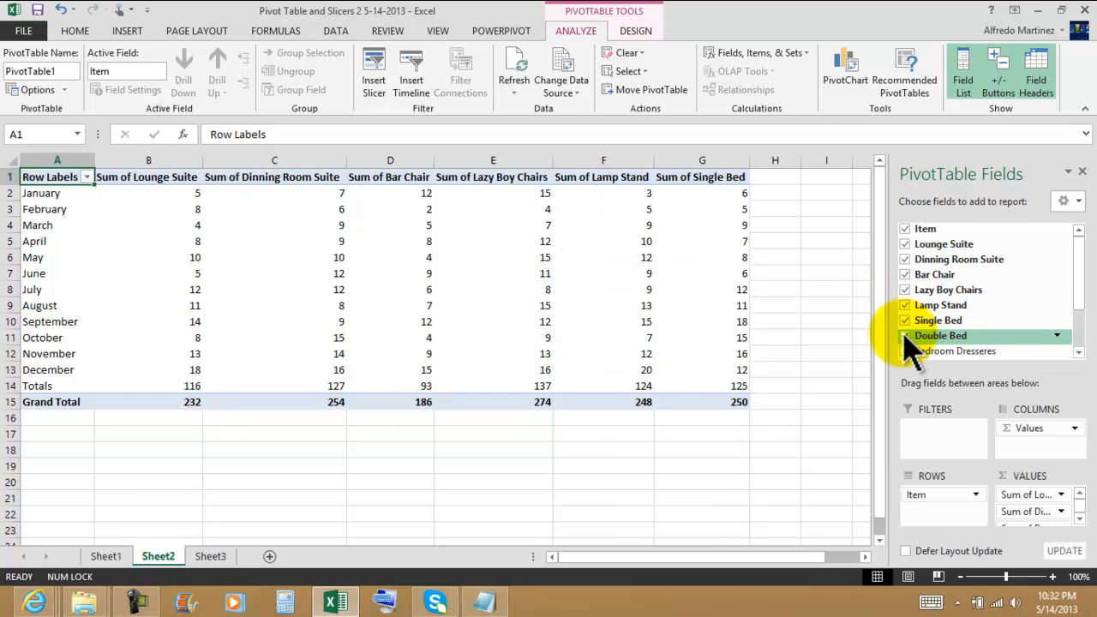
left_click(905, 336)
left_click(905, 350)
Add the remaining Scotch Dresssers, Coffee Table and Totals fields to the PivotTable.
left_click(1080, 354)
left_click(1079, 354)
left_click(1079, 354)
left_click(1079, 354)
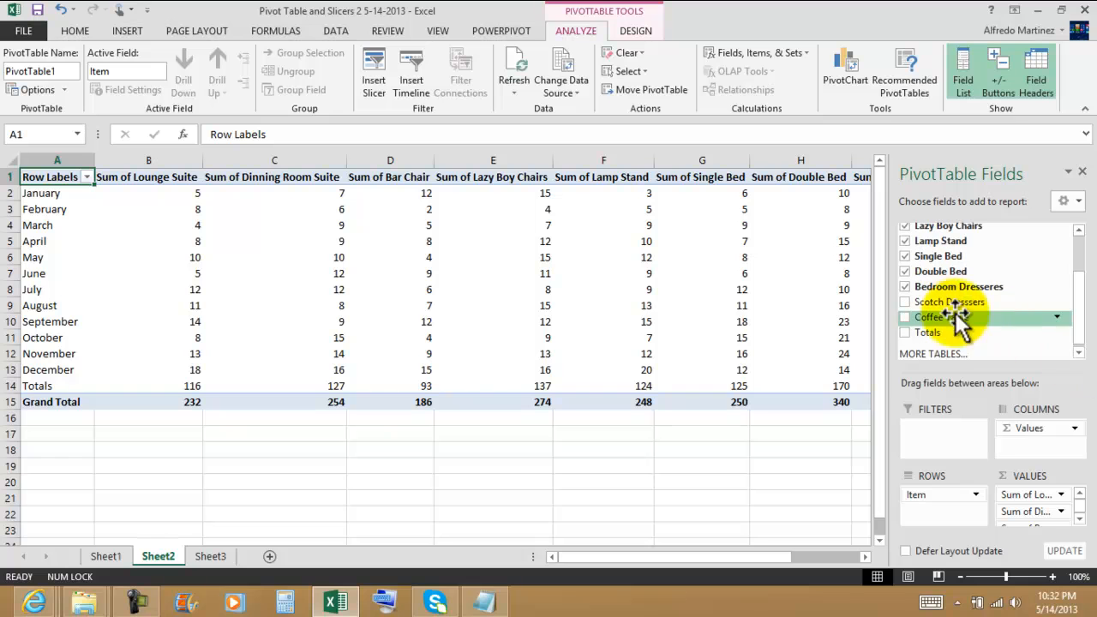
left_click(907, 302)
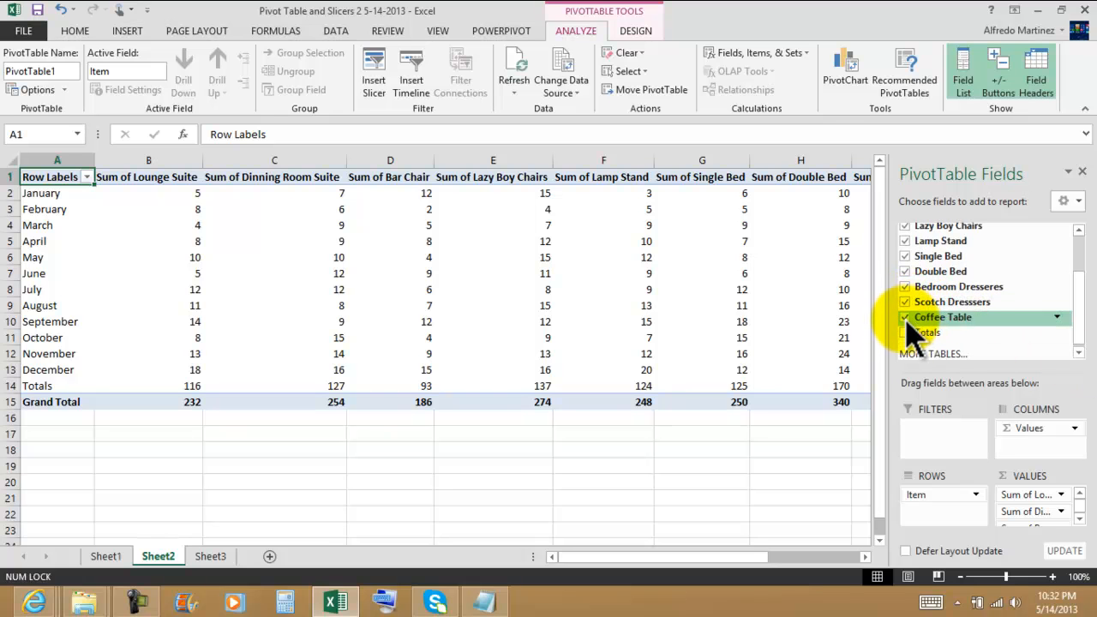
left_click(906, 317)
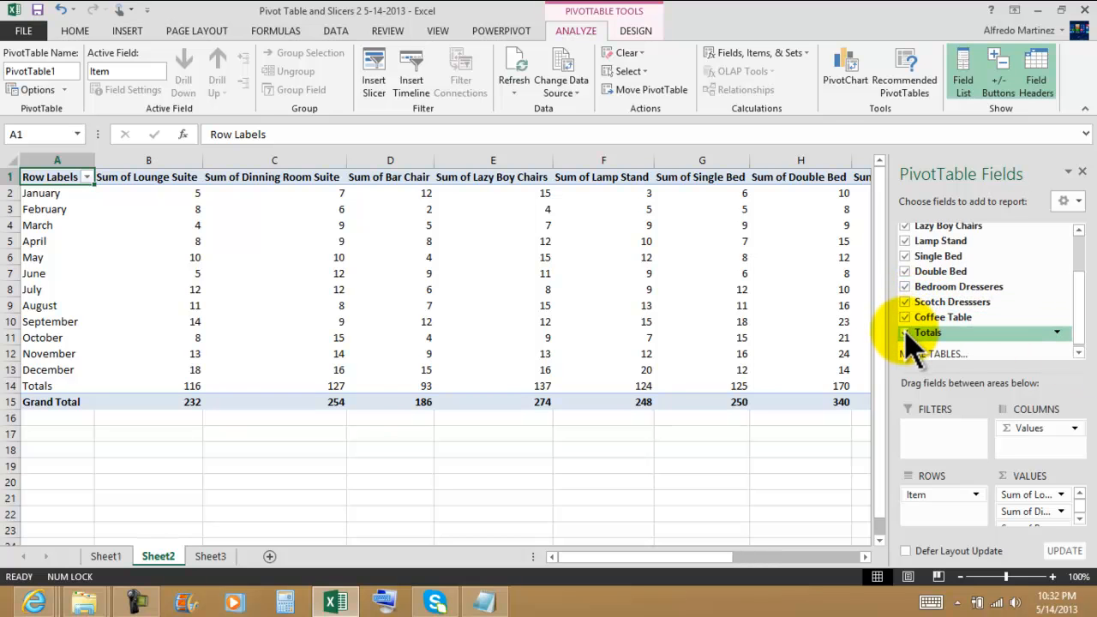
left_click(906, 332)
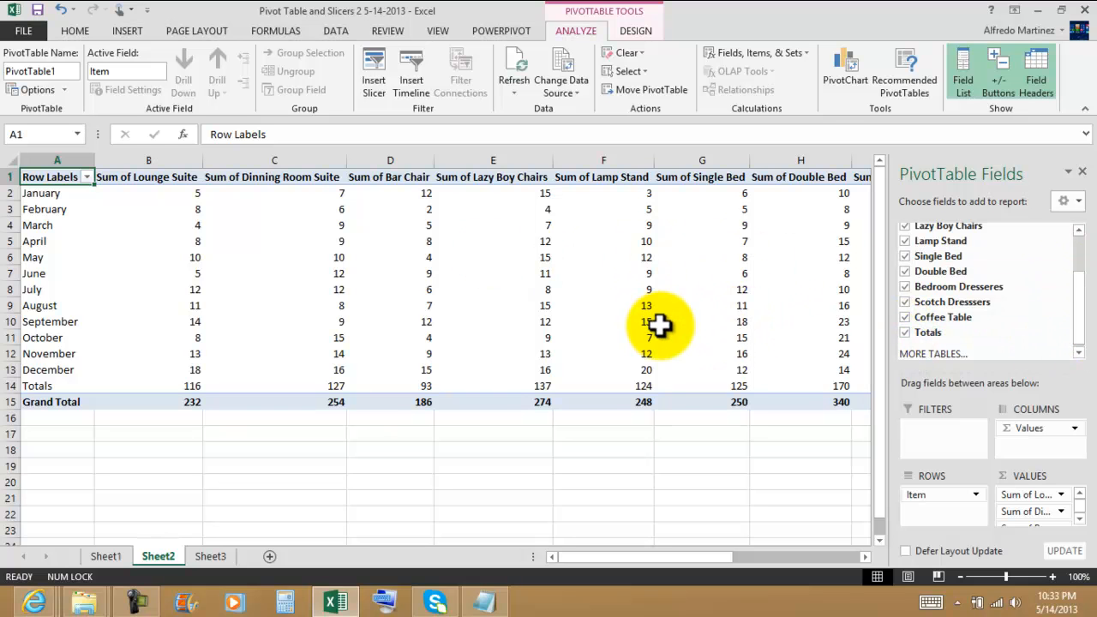
Compare the source data on Sheet1 with the PivotTable on Sheet2.
left_click(105, 556)
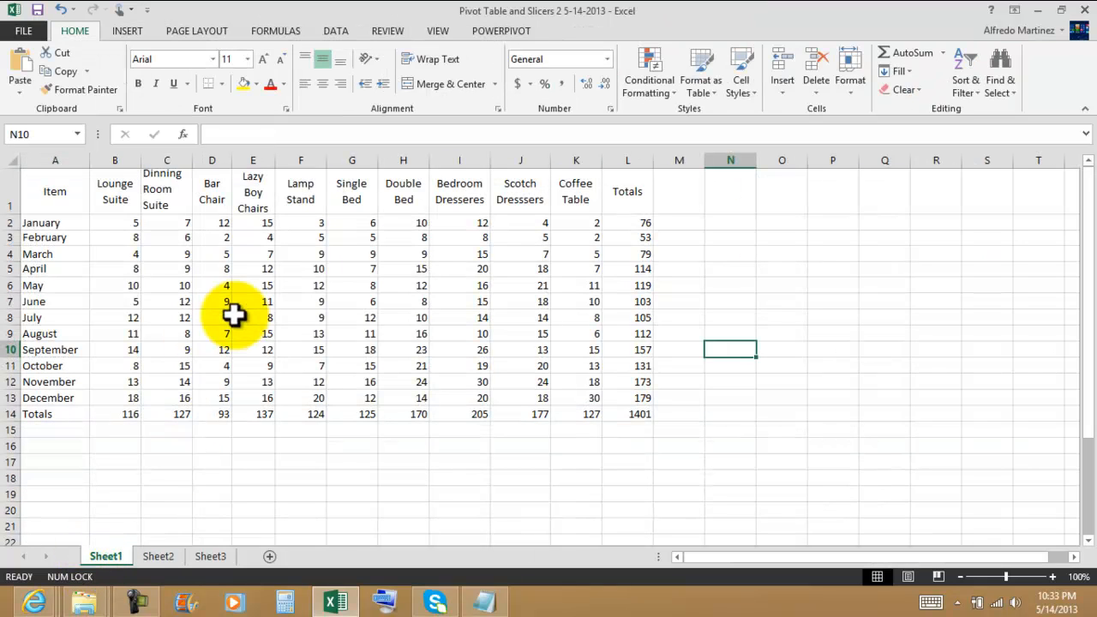
left_click(158, 556)
left_click(115, 239)
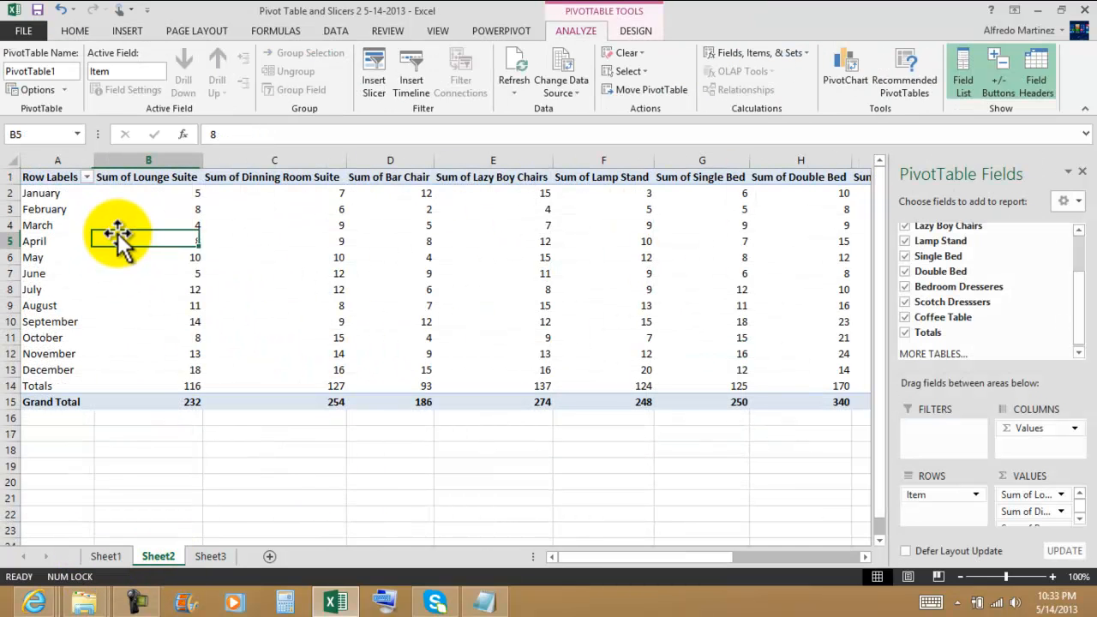
mouse_move(151, 213)
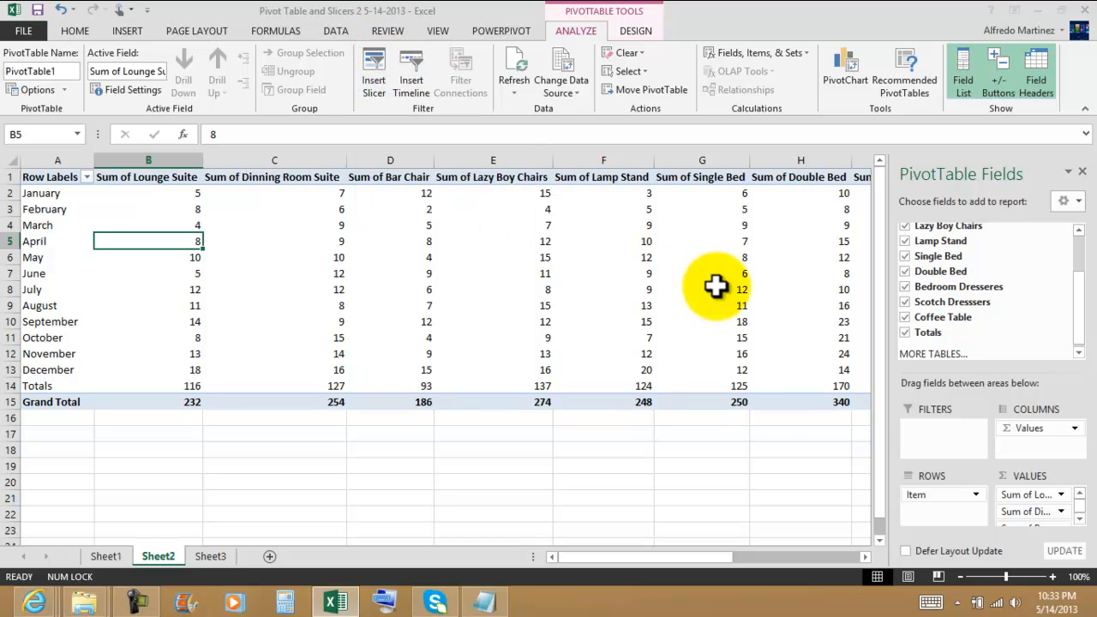
Remove the Item field from the PivotTable and add it back as rows.
left_click_drag(1080, 294, 1028, 232)
left_click(905, 230)
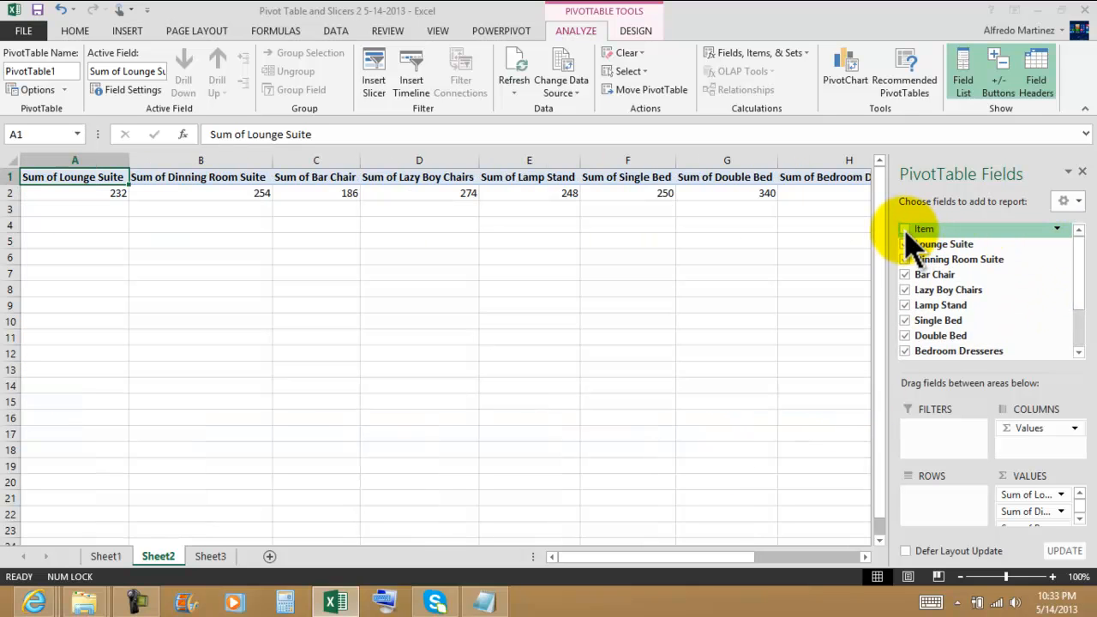
left_click(906, 230)
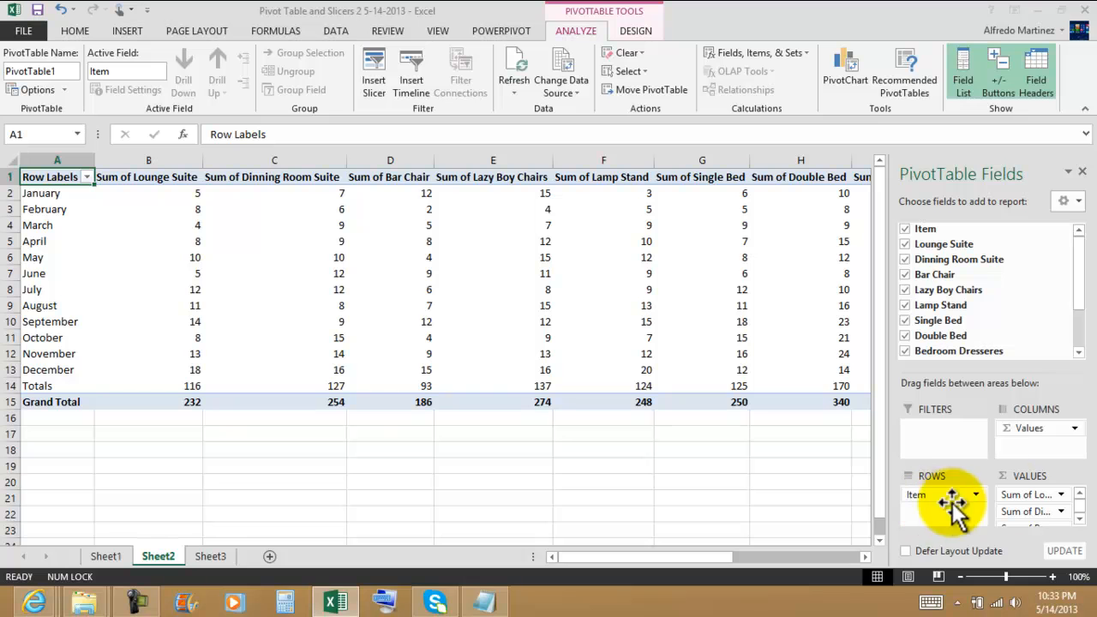
Try to move the Values field from the Columns area to the Filters area.
left_click_drag(1031, 429, 951, 442)
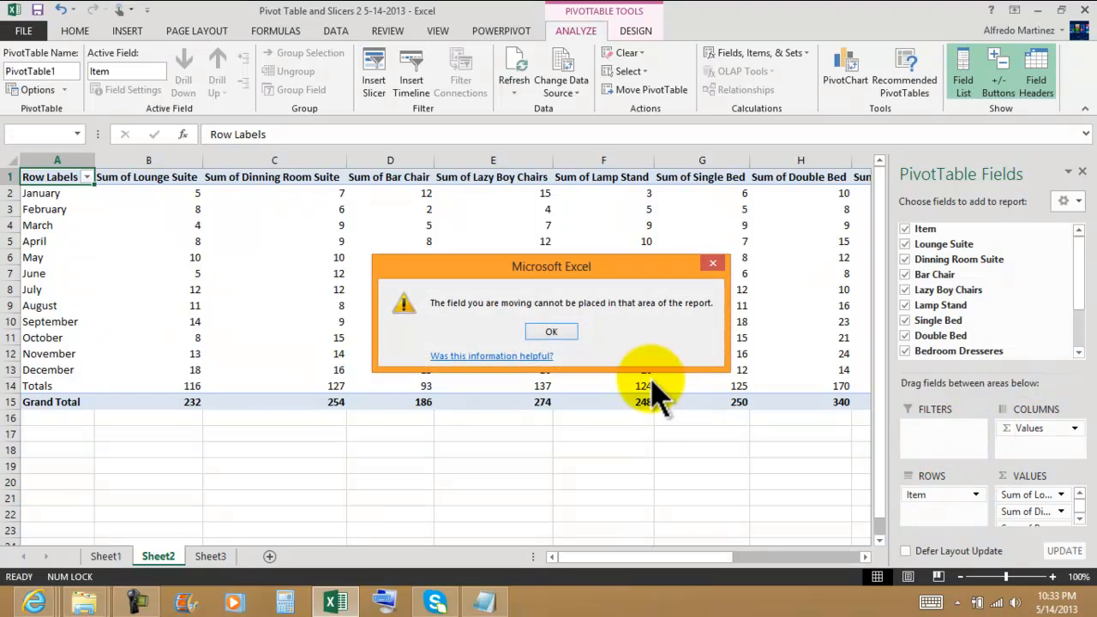
left_click(552, 331)
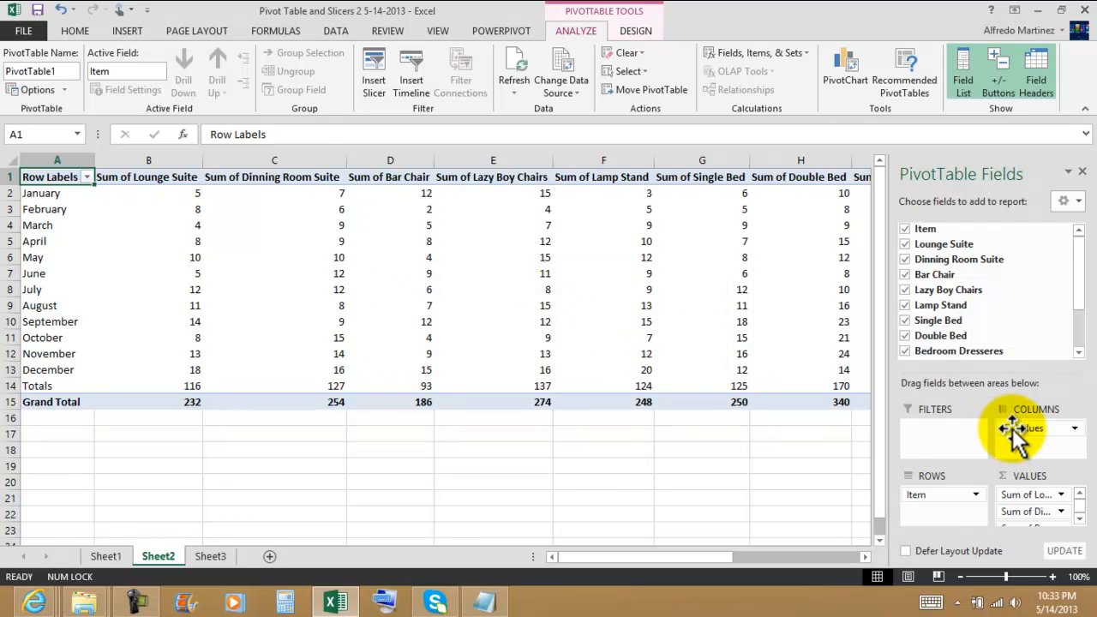
left_click(1028, 495)
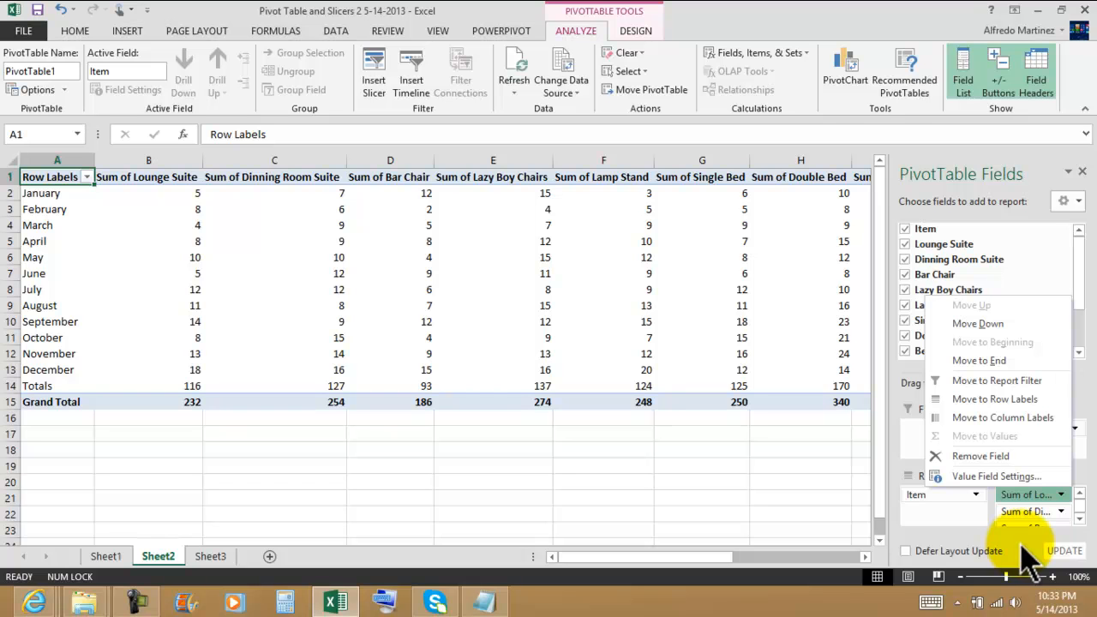
Insert slicers for all the PivotTable's fields, from Item and Lounge Suite through Coffee Table and Totals.
left_click(757, 503)
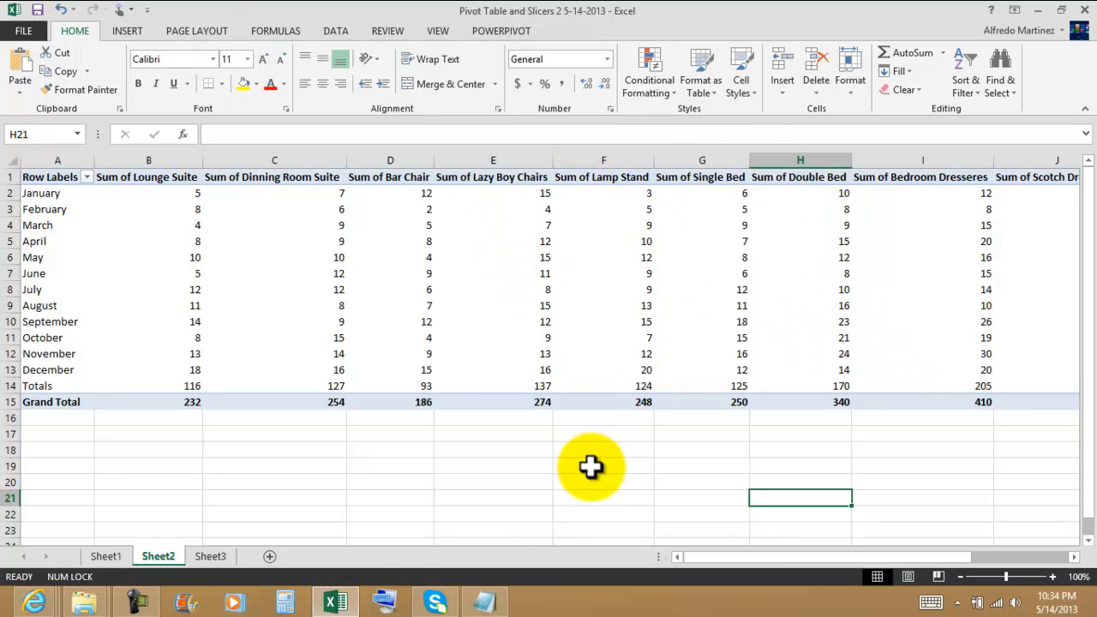
scroll(603, 444, "down", 3)
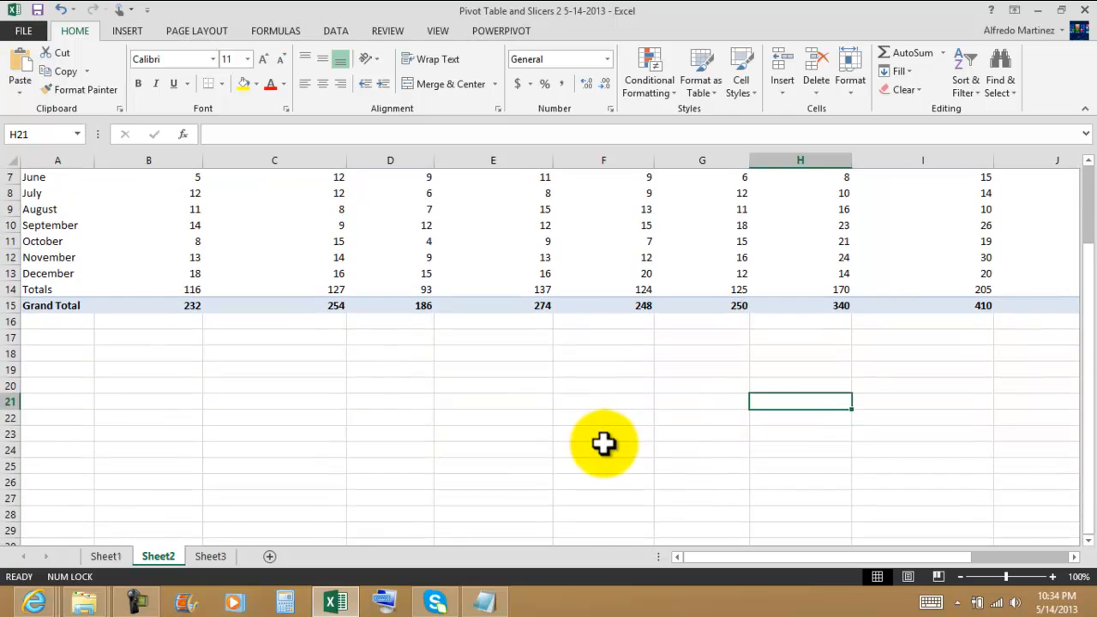
left_click(249, 191)
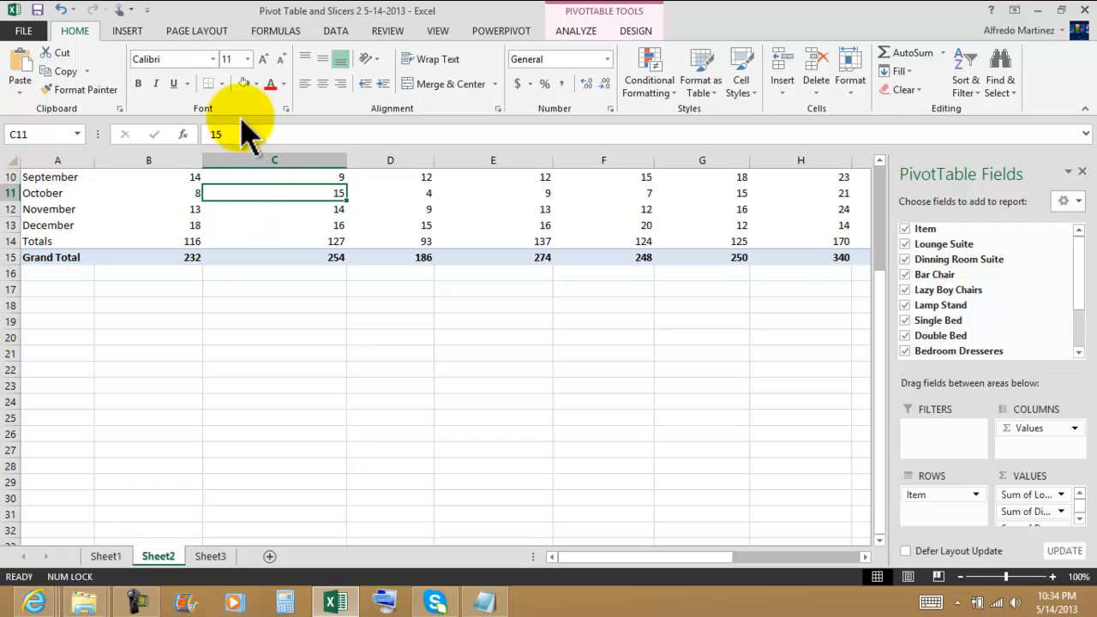
left_click(127, 31)
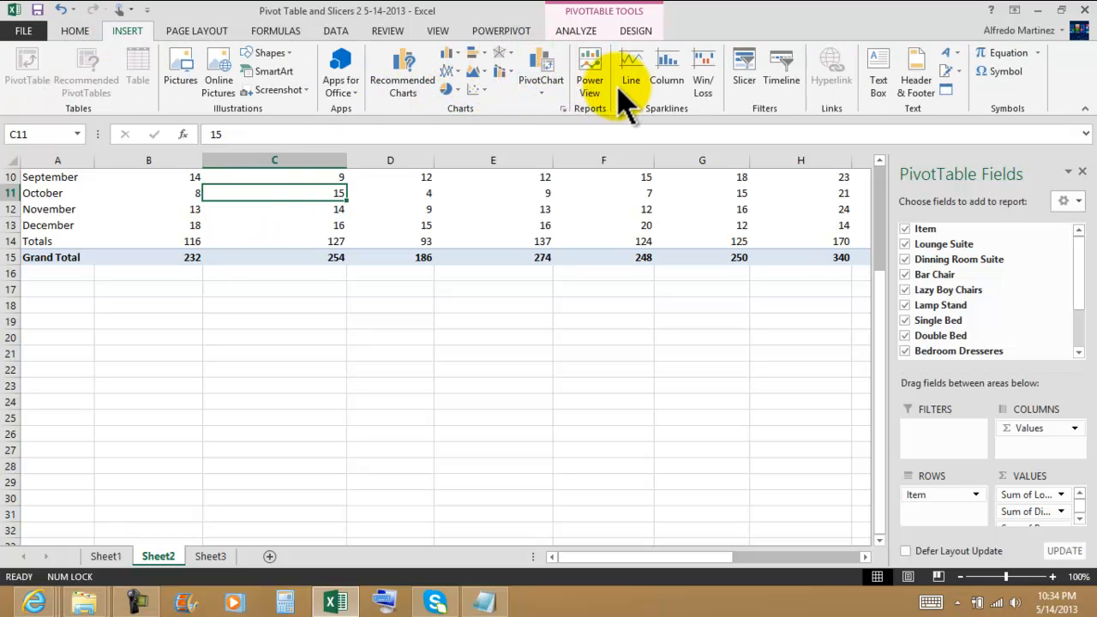
left_click(744, 69)
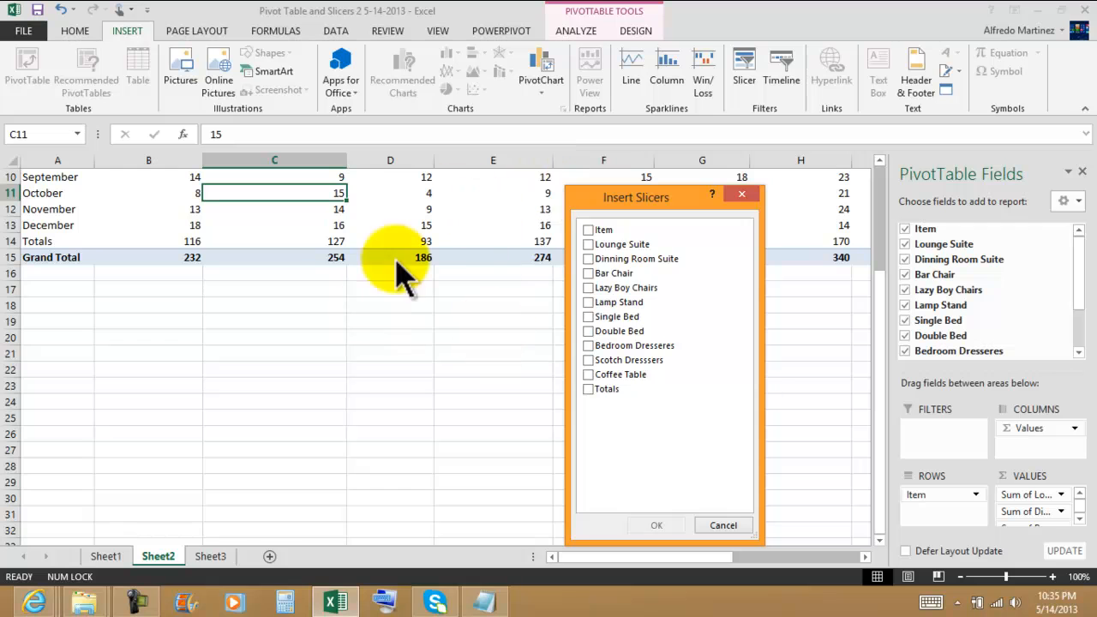
left_click(590, 231)
left_click(592, 245)
left_click(593, 259)
left_click(595, 274)
left_click(591, 288)
left_click(592, 303)
left_click(593, 318)
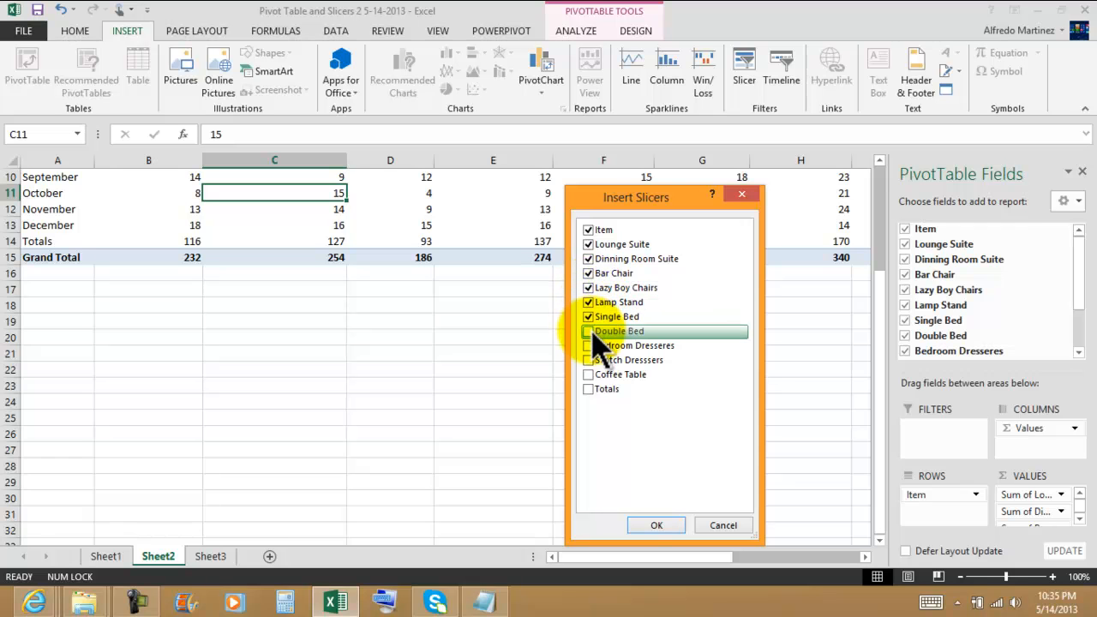
left_click(593, 331)
left_click(591, 346)
left_click(592, 361)
left_click(593, 375)
left_click(593, 390)
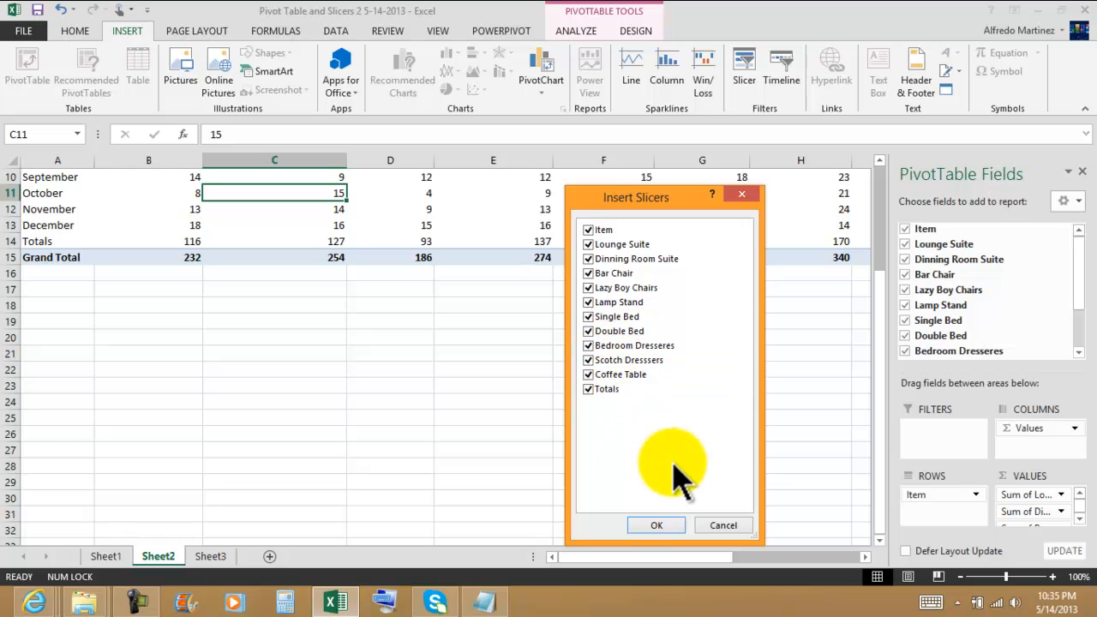
left_click(656, 527)
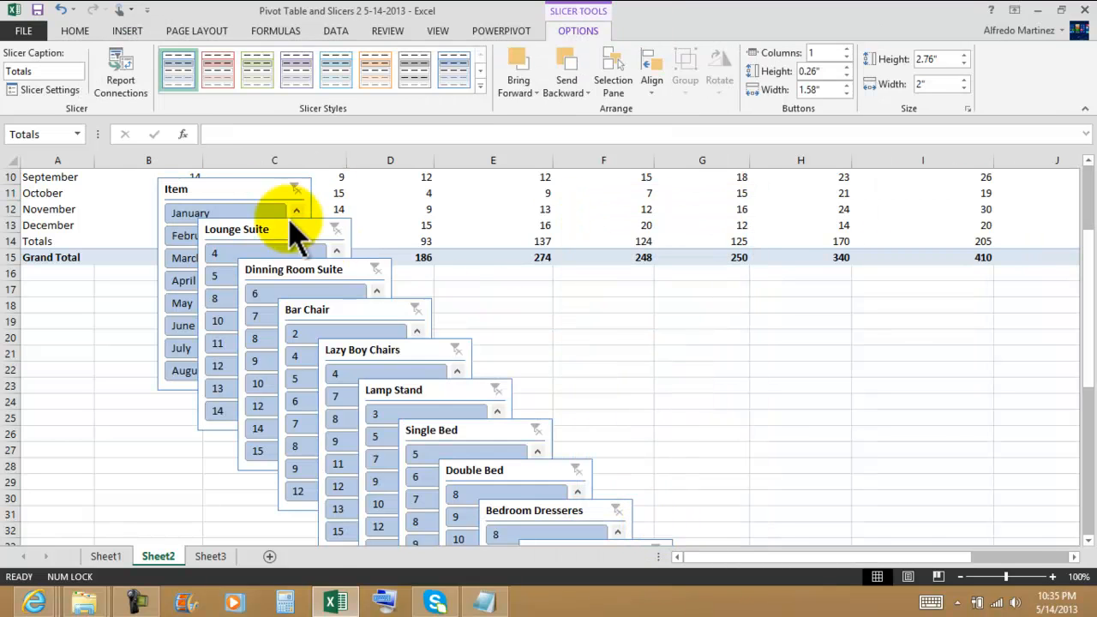
Arrange the Item, Lounge Suite, Dinning Room Suite, Bar Chair and Lazy Boy Chairs slicers in one row below the Grand Total row.
left_click_drag(225, 190, 103, 289)
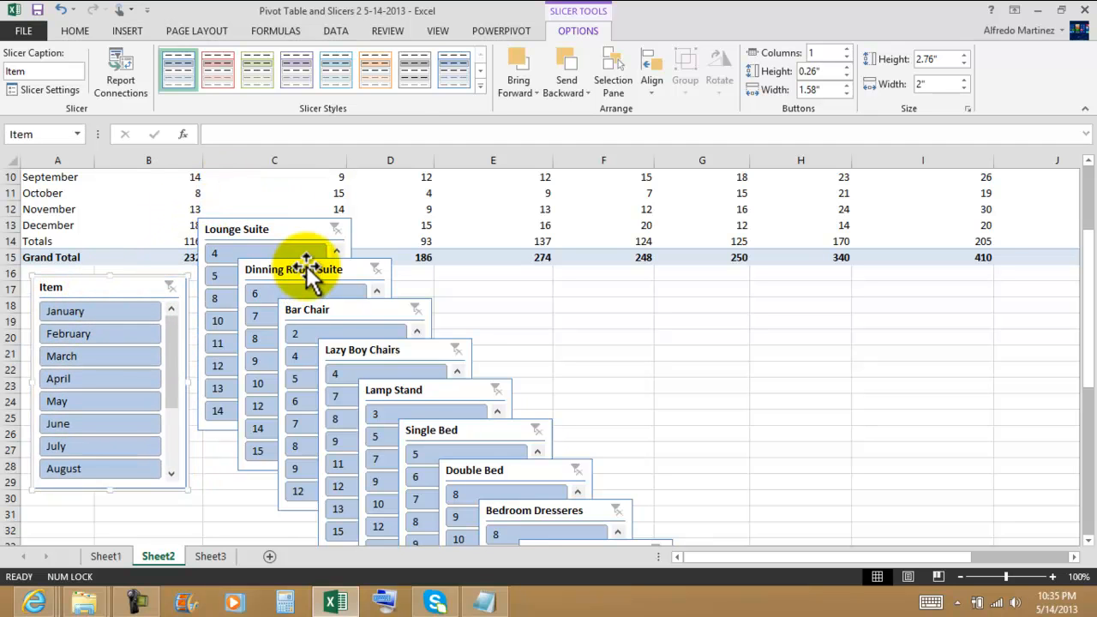
left_click_drag(306, 266, 509, 276)
left_click_drag(360, 313, 679, 282)
left_click_drag(441, 360, 851, 278)
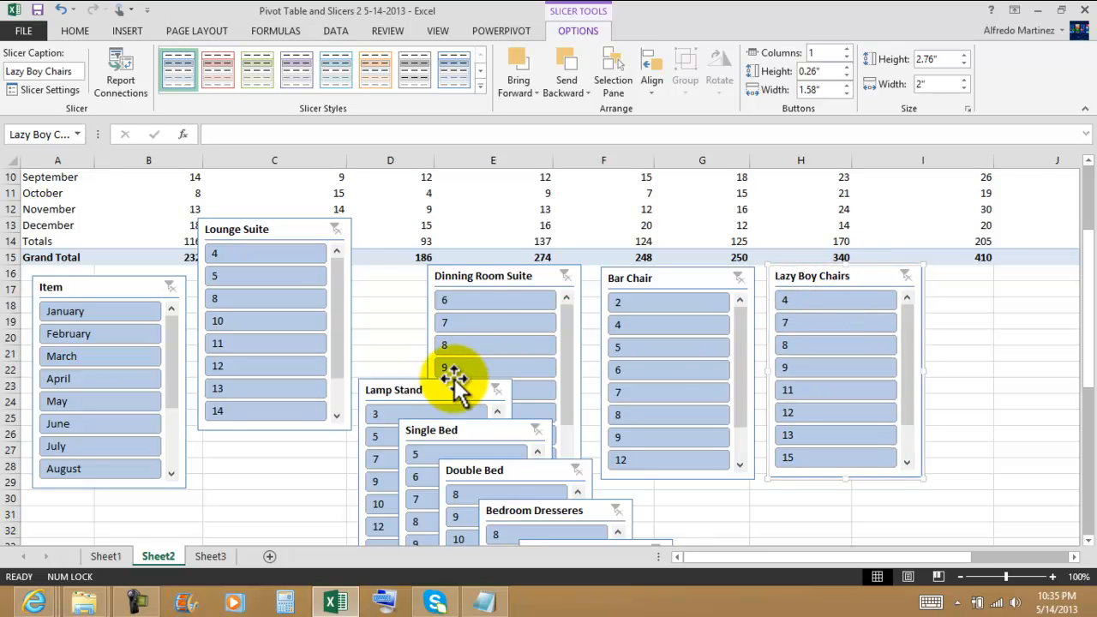
left_click_drag(289, 232, 296, 288)
left_click_drag(476, 274, 416, 288)
left_click_drag(654, 283, 592, 290)
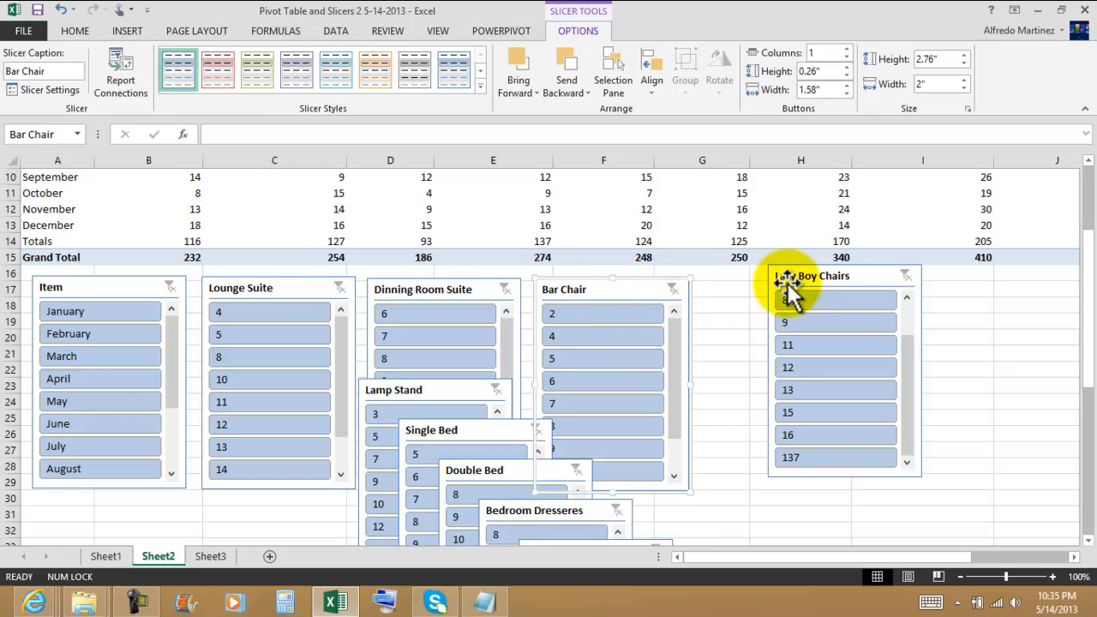
left_click_drag(789, 276, 719, 290)
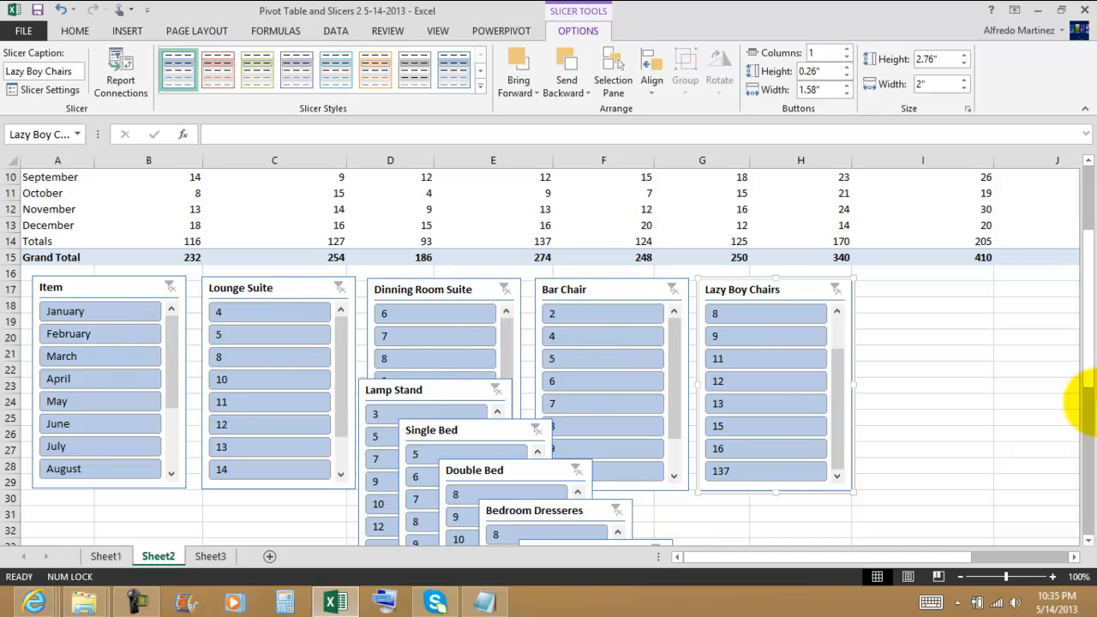
Move the Lamp Stand slicer to the end of the first slicer row, beside Lazy Boy Chairs.
left_click_drag(1080, 343, 1080, 417)
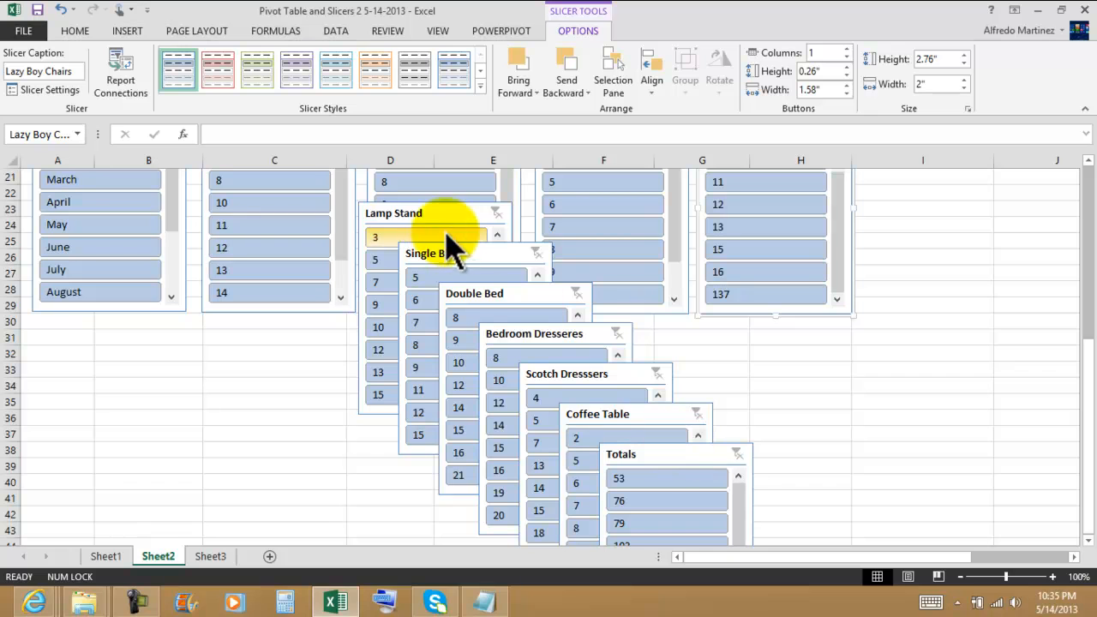
left_click_drag(416, 215, 933, 213)
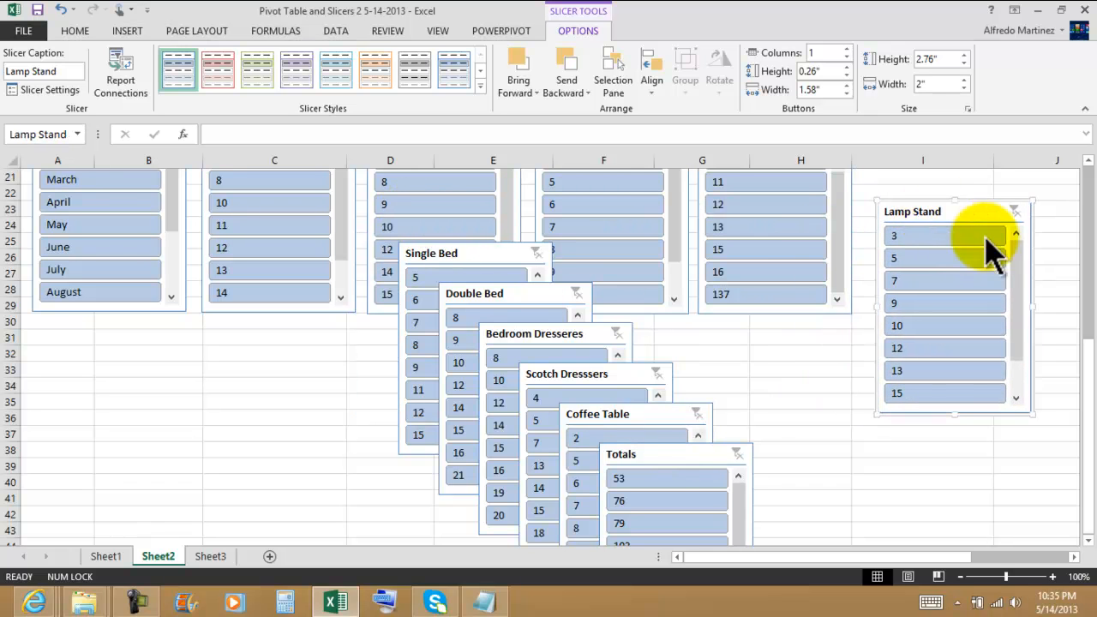
scroll(1084, 257, "up", 7)
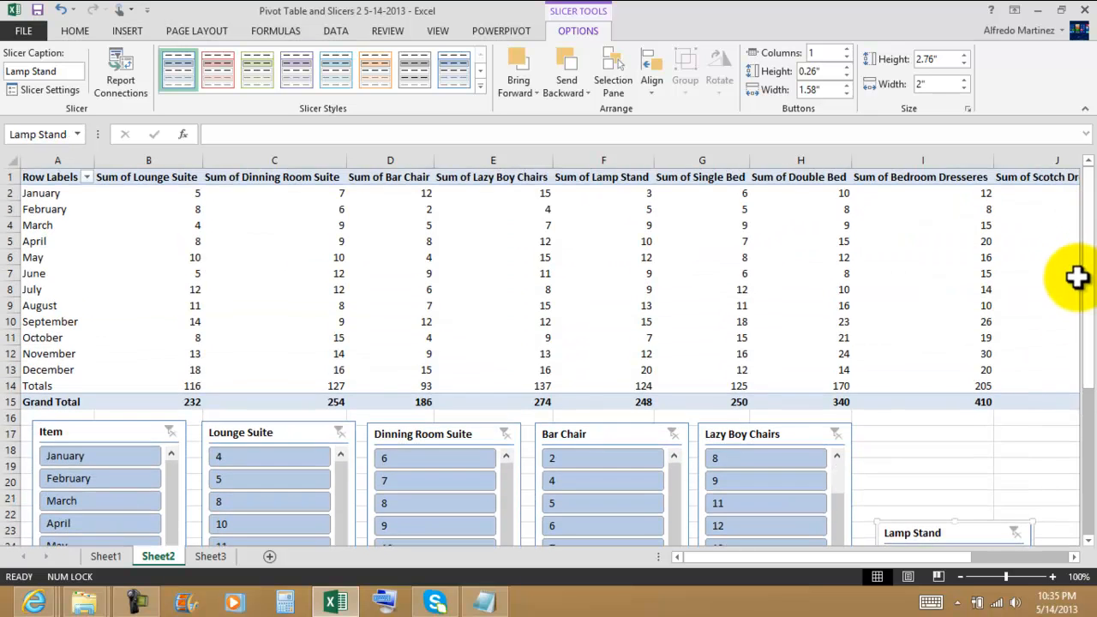
left_click_drag(1085, 279, 1082, 291)
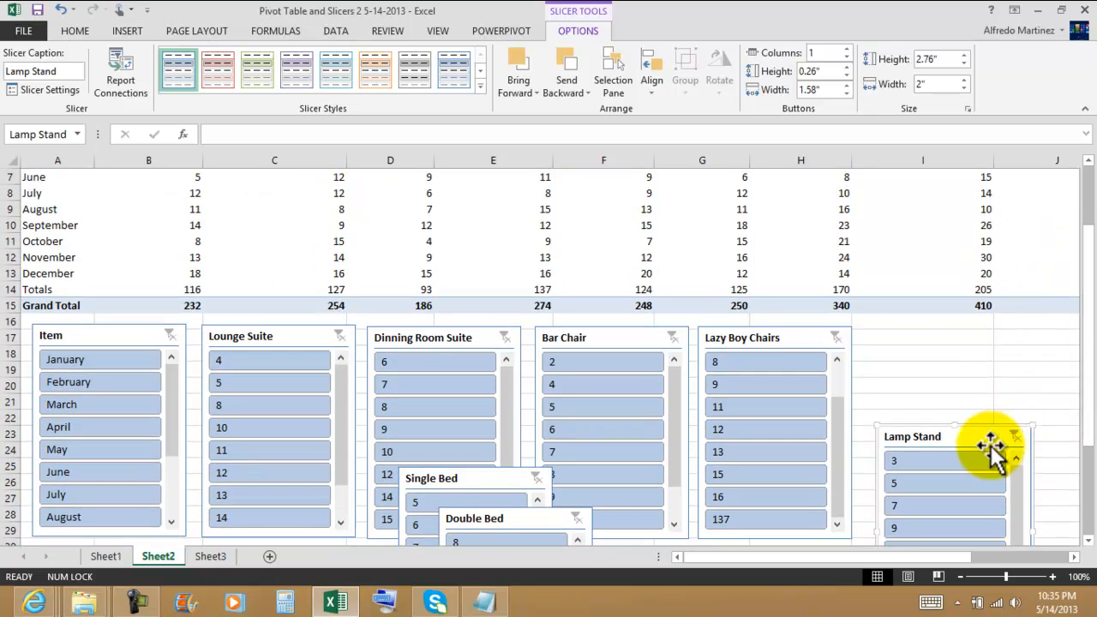
left_click_drag(968, 439, 956, 340)
Arrange the Single Bed, Double Bed, Bedroom Dresseres, Scotch Dresssers, Coffee Table and Totals slicers in a second row below the first.
left_click_drag(1088, 326, 1048, 380)
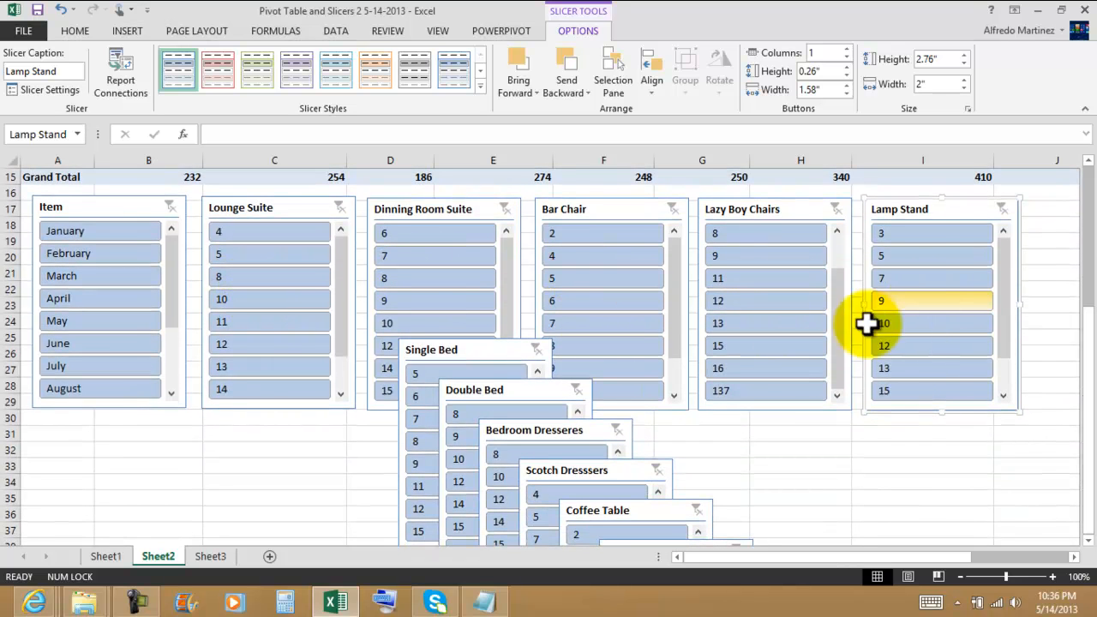
scroll(606, 340, "down", 2)
left_click_drag(1089, 345, 1088, 347)
left_click_drag(470, 350, 110, 429)
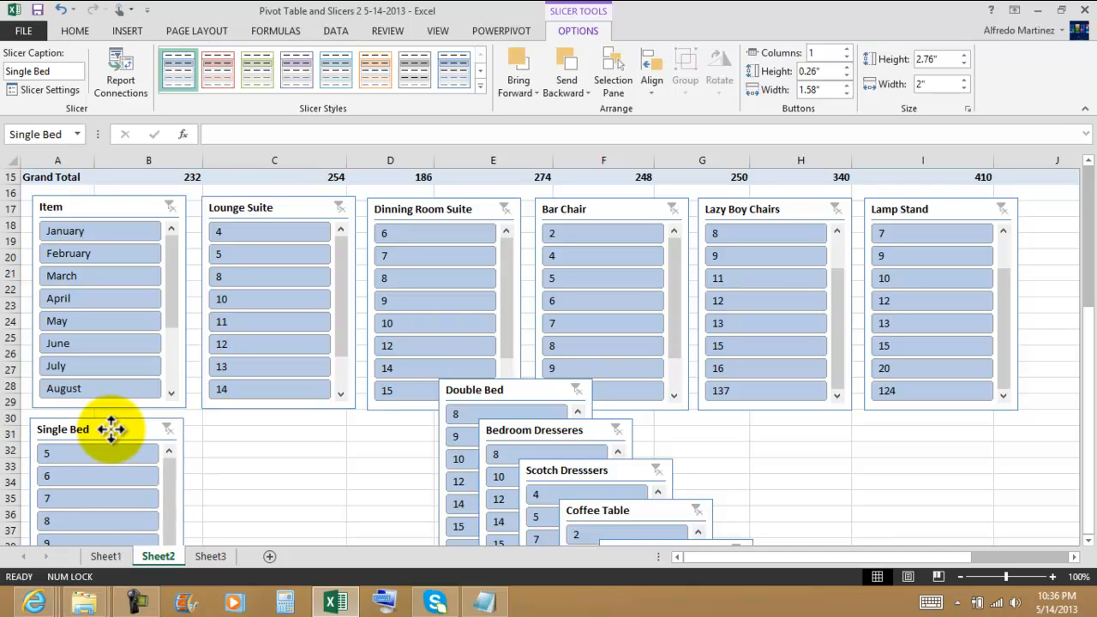
left_click_drag(512, 392, 273, 434)
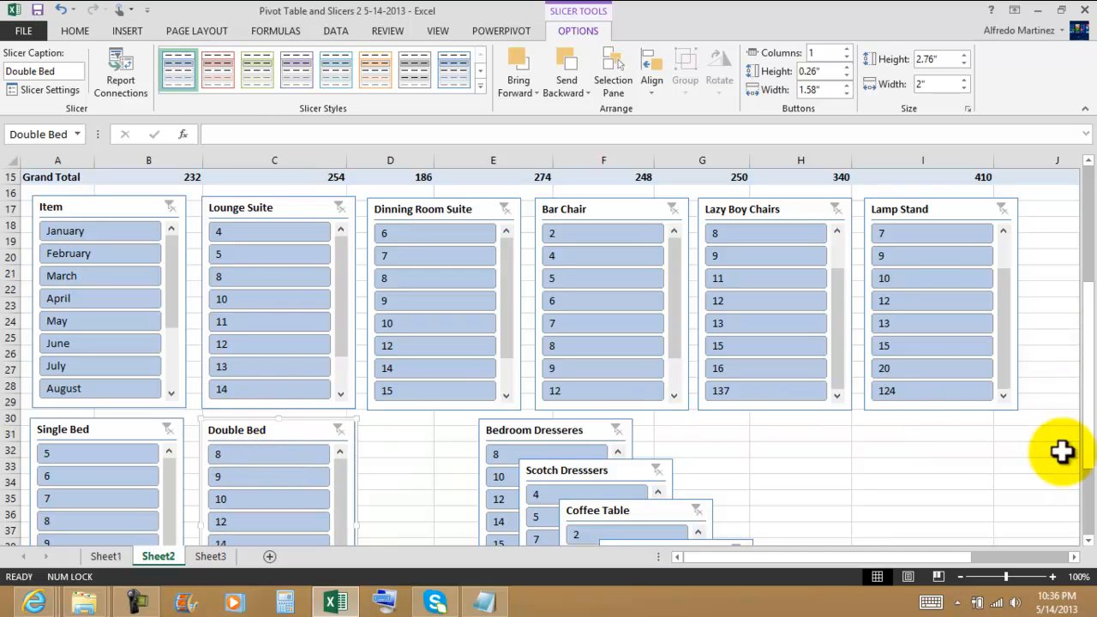
left_click_drag(580, 435, 467, 432)
left_click_drag(598, 471, 610, 433)
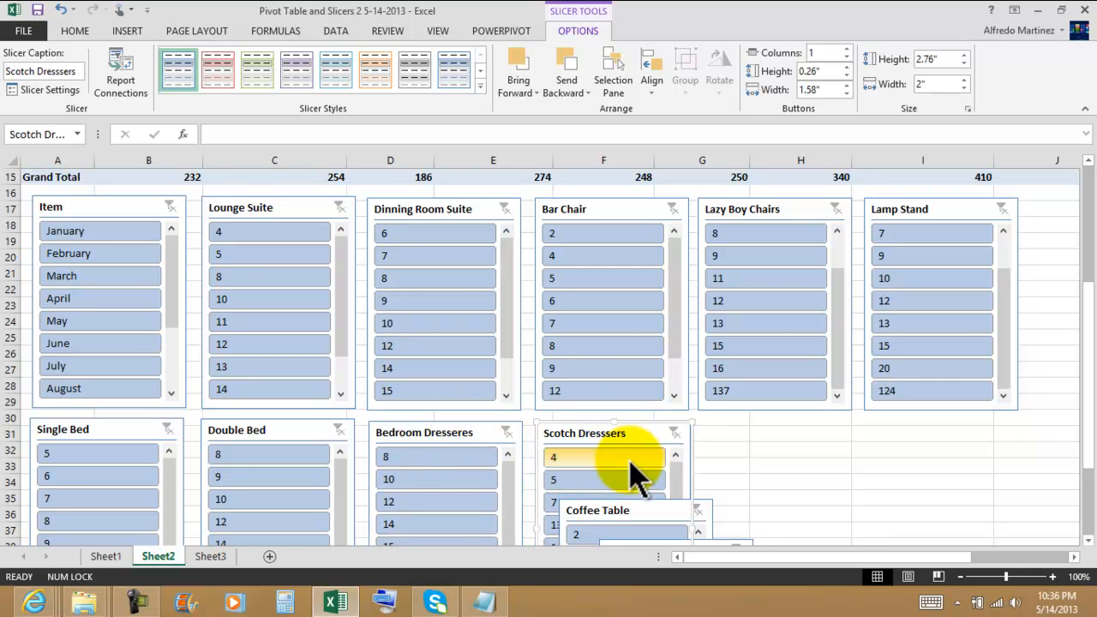
left_click_drag(641, 510, 785, 435)
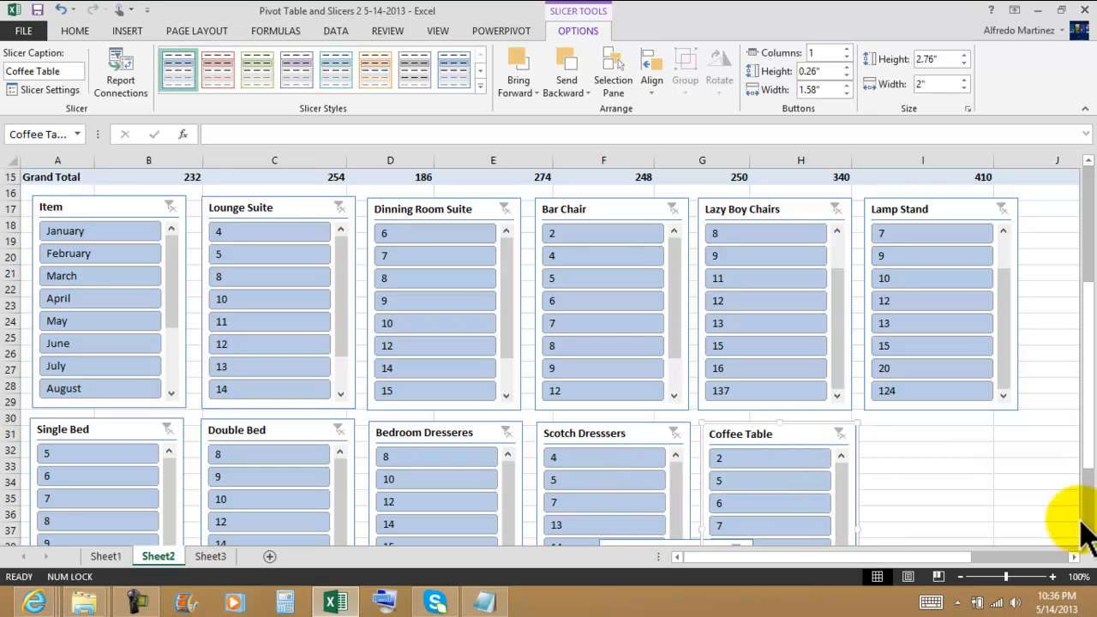
scroll(1077, 465, "down", 3)
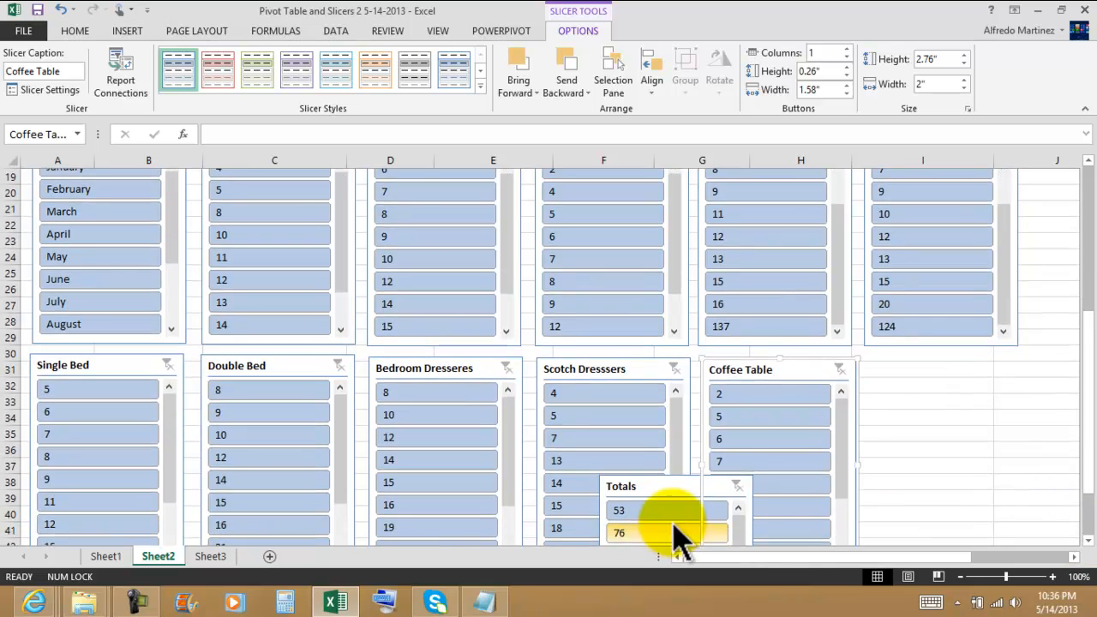
left_click_drag(651, 486, 917, 370)
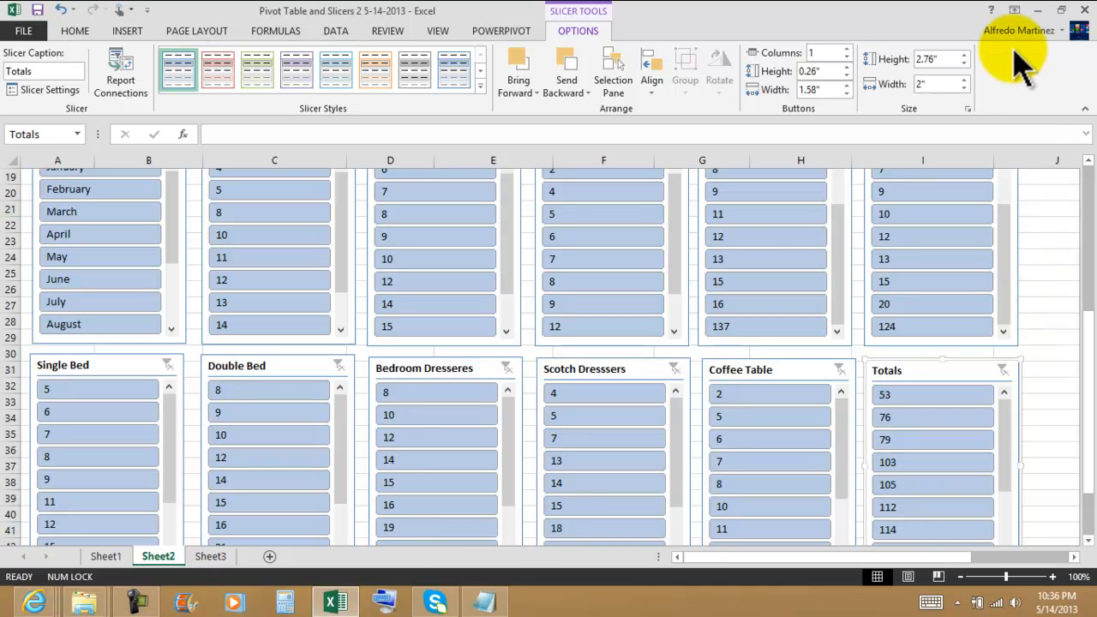
Set the ribbon to auto-hide and bring both rows of slicers fully into view.
left_click(1016, 12)
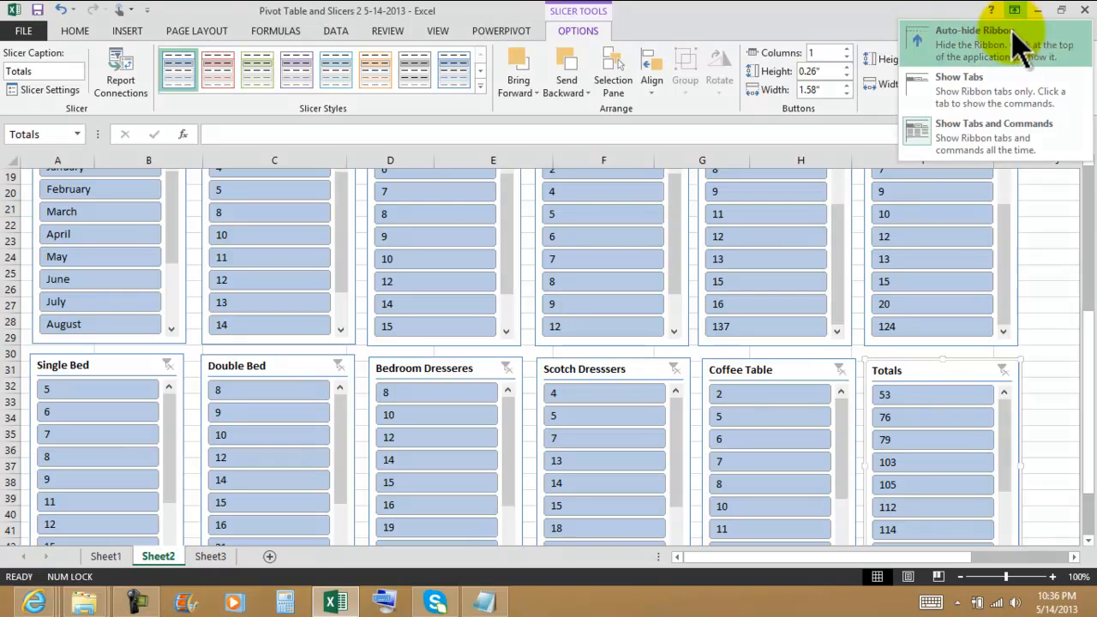
left_click(969, 39)
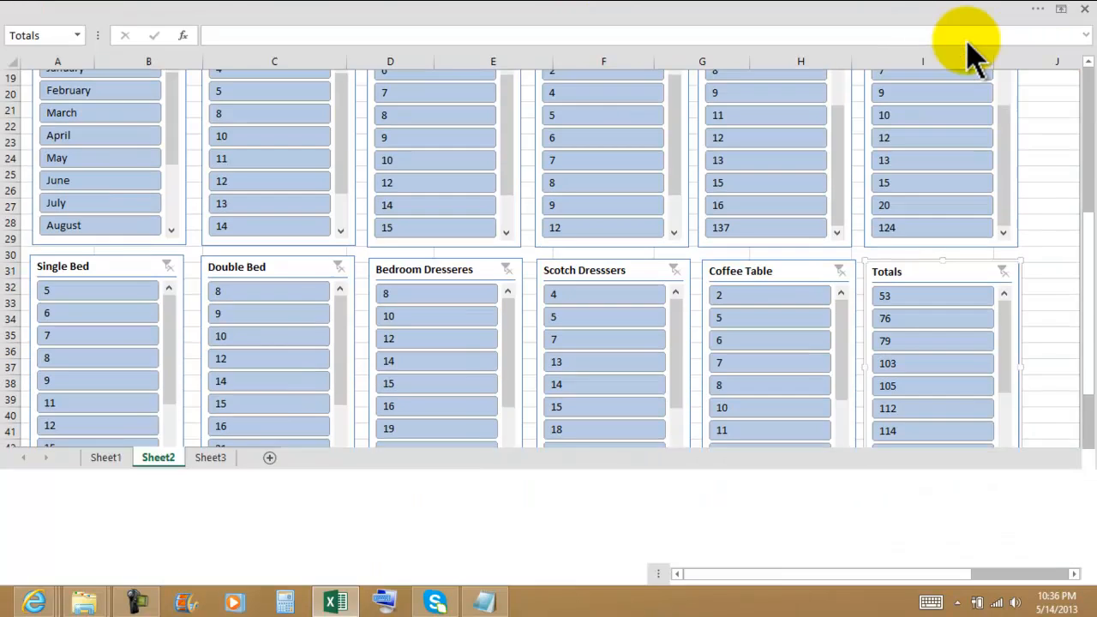
left_click_drag(1091, 296, 1082, 240)
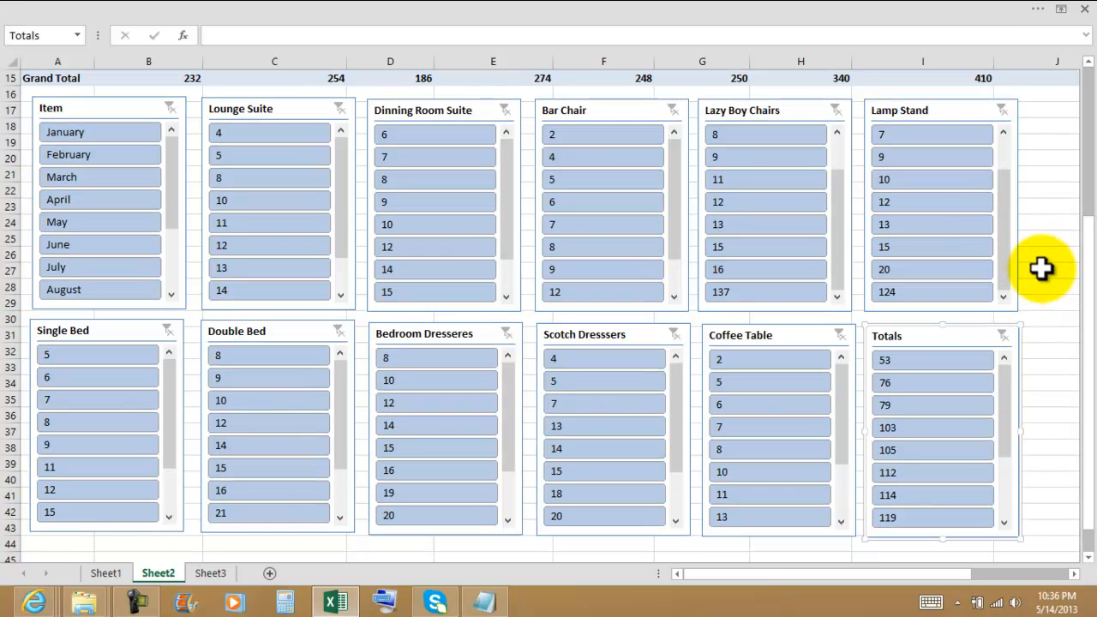
left_click_drag(1089, 273, 1089, 287)
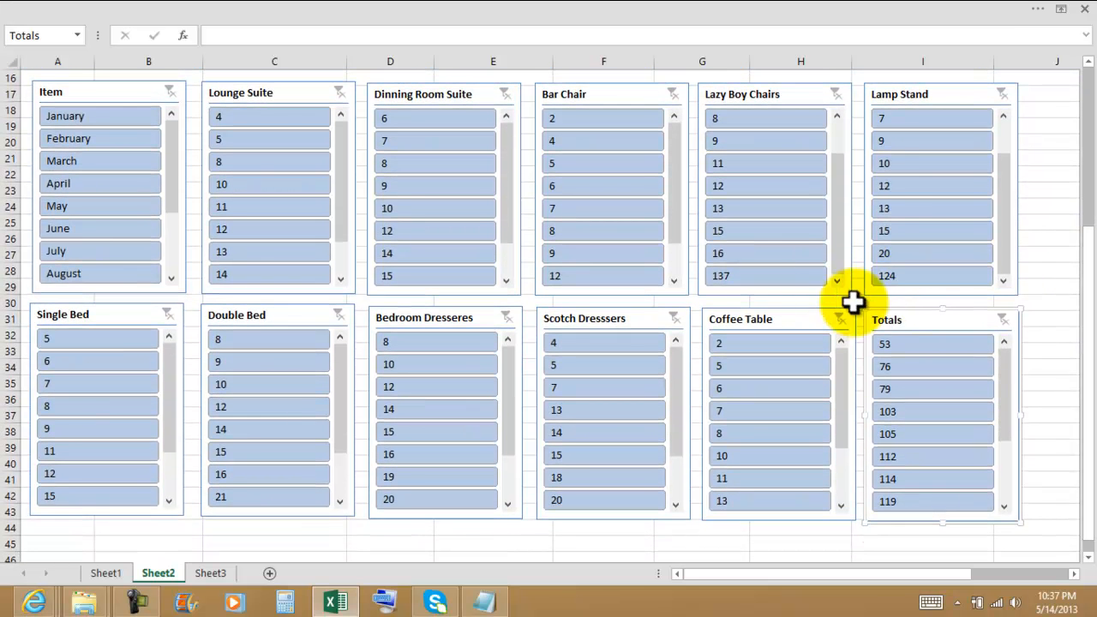
Filter the PivotTable to April with the Item slicer and view the matching Lazy Boy Chairs and Lamp Stand values.
mouse_move(170, 150)
left_mouse_down()
mouse_move(179, 197)
mouse_move(182, 162)
left_mouse_up()
left_click(62, 185)
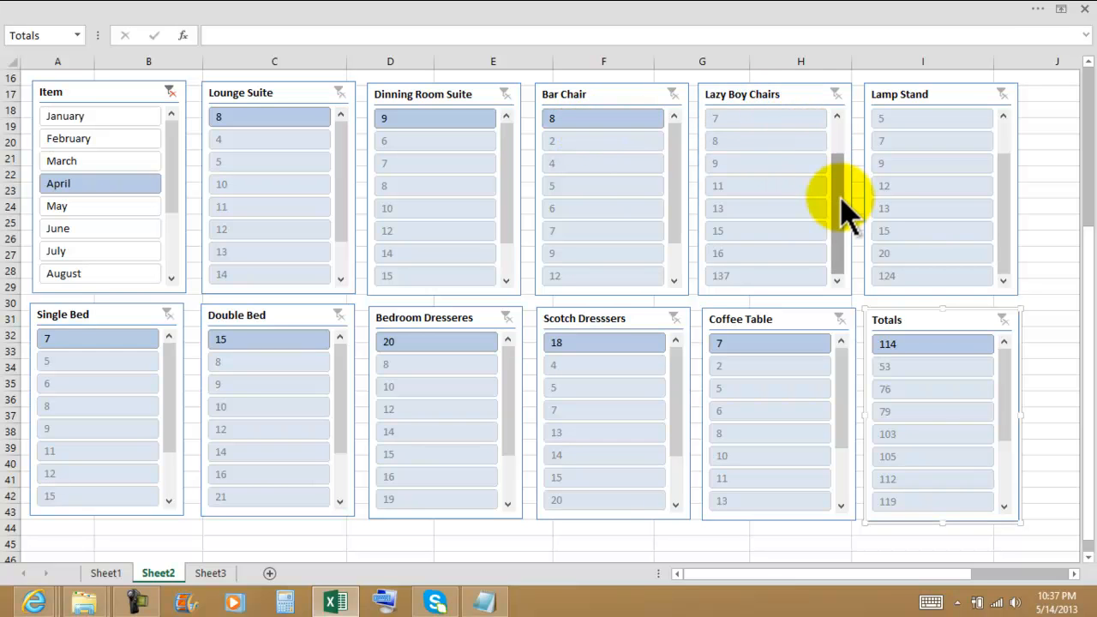
left_click_drag(840, 214, 840, 176)
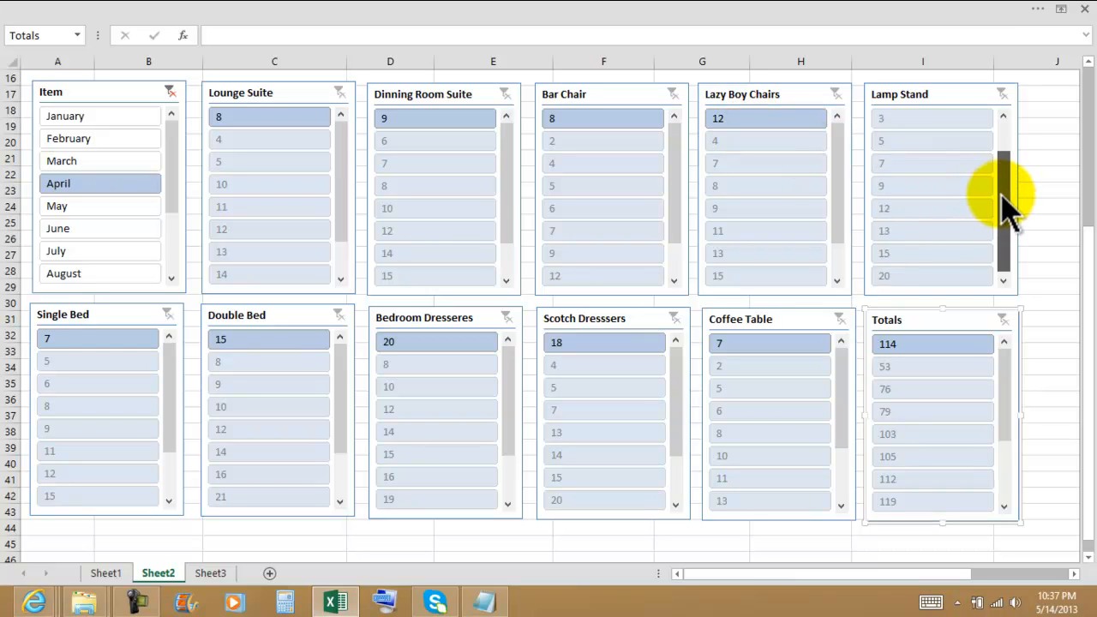
left_click_drag(1001, 197, 1001, 156)
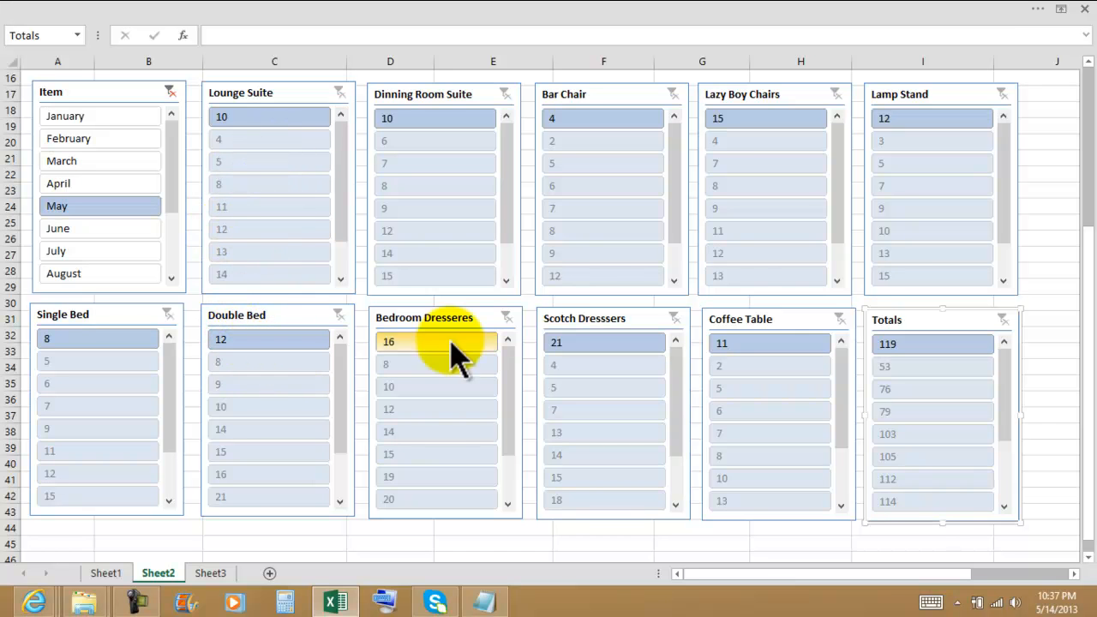
Remove the May filter from the PivotTable's row labels so that all months are listed again.
left_click_drag(1086, 294, 1091, 116)
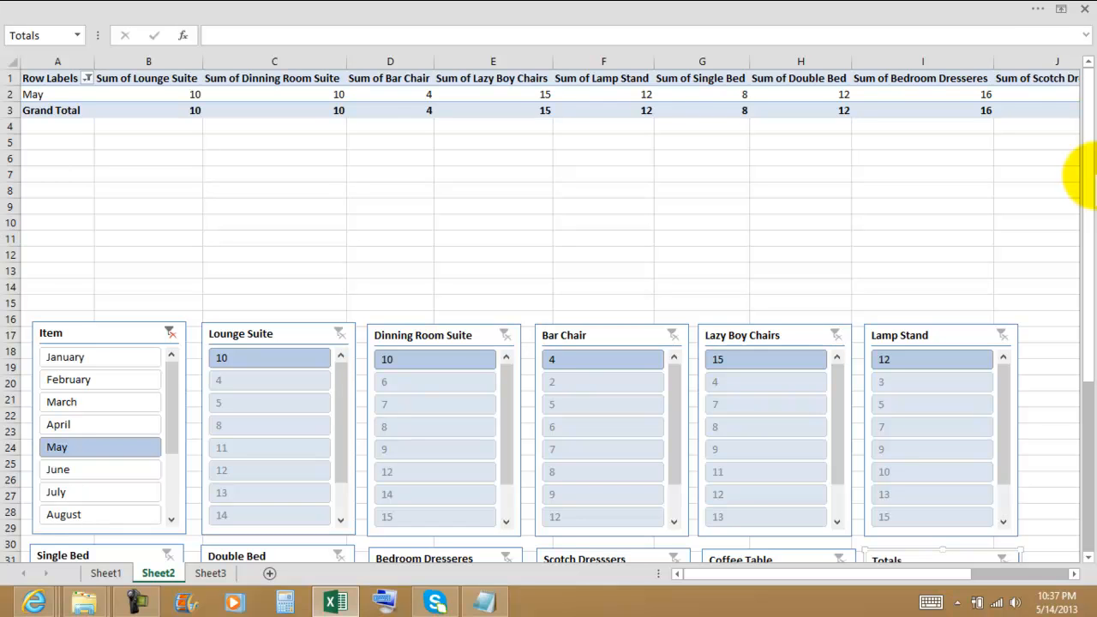
left_click(87, 78)
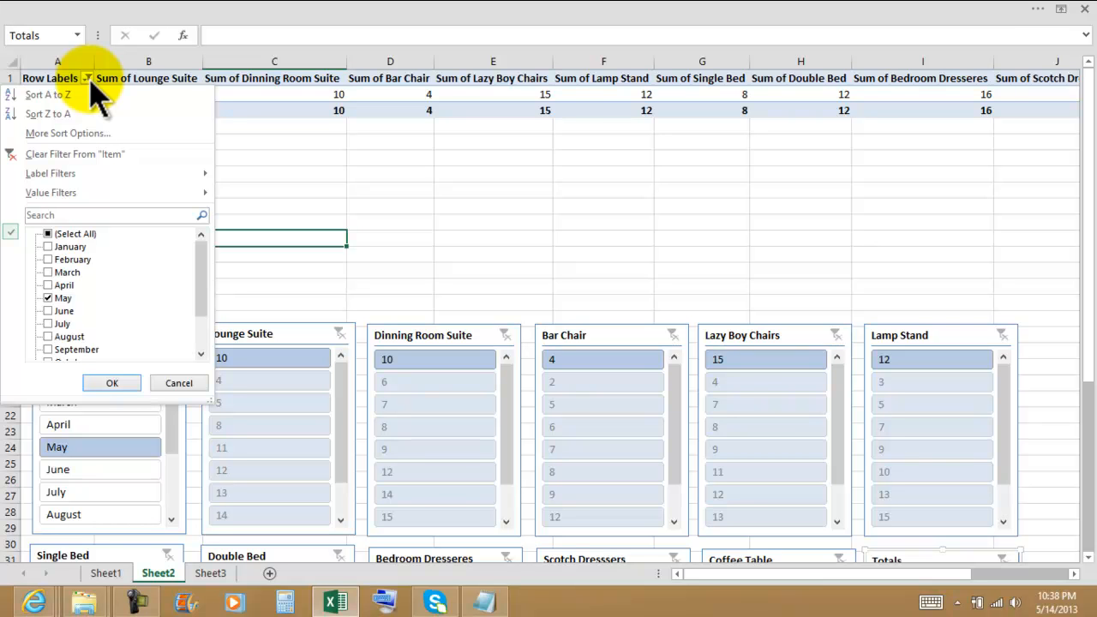
key("Escape")
scroll(514, 238, "down", 3)
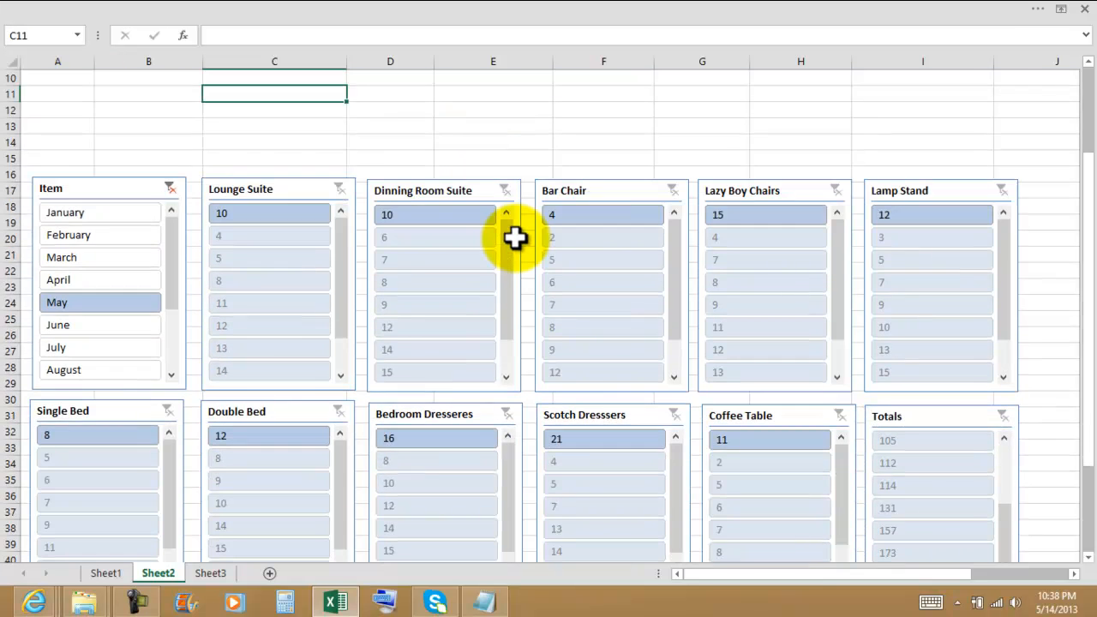
scroll(514, 238, "down", 2)
scroll(514, 238, "up", 5)
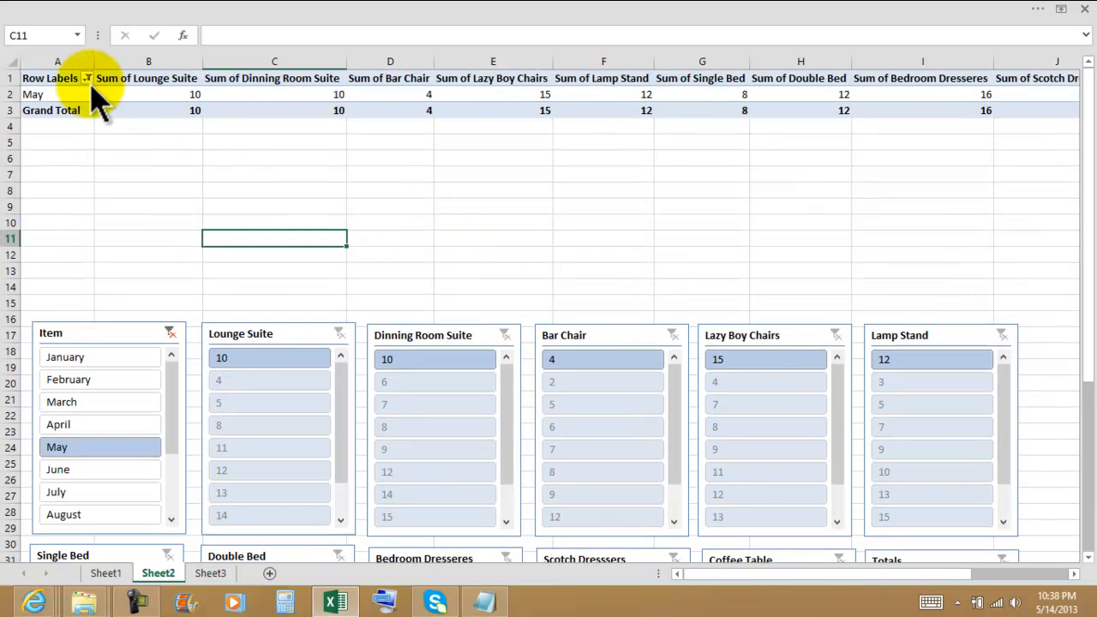
left_click(87, 78)
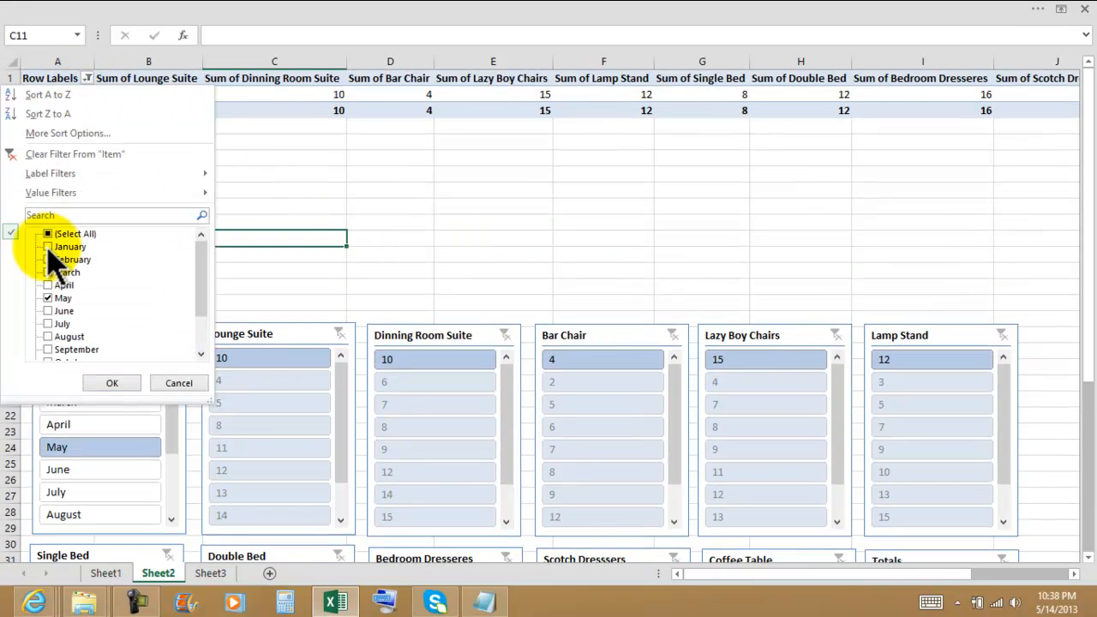
left_click(111, 383)
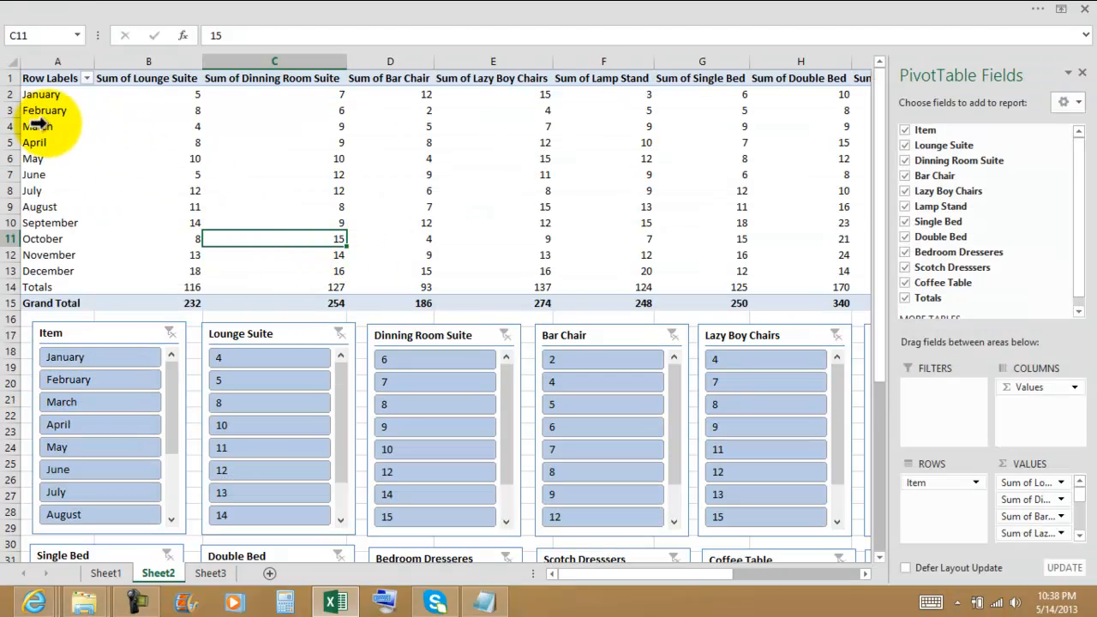
Try to delete the May value under Sum of Double Bed directly in the PivotTable.
left_click(36, 206)
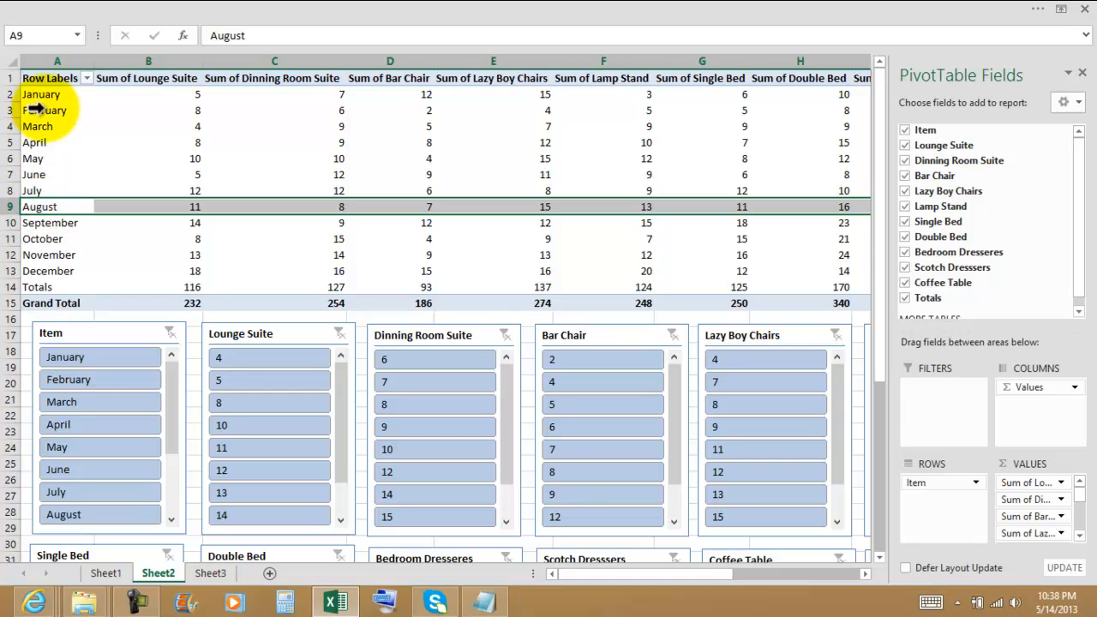
left_click(33, 158)
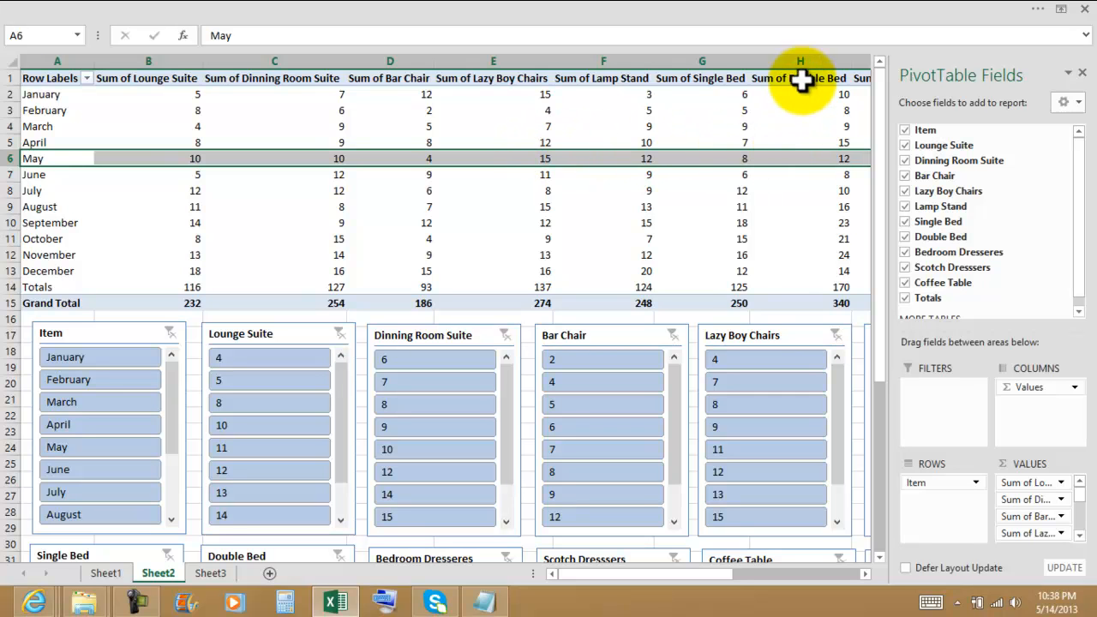
left_click(826, 157)
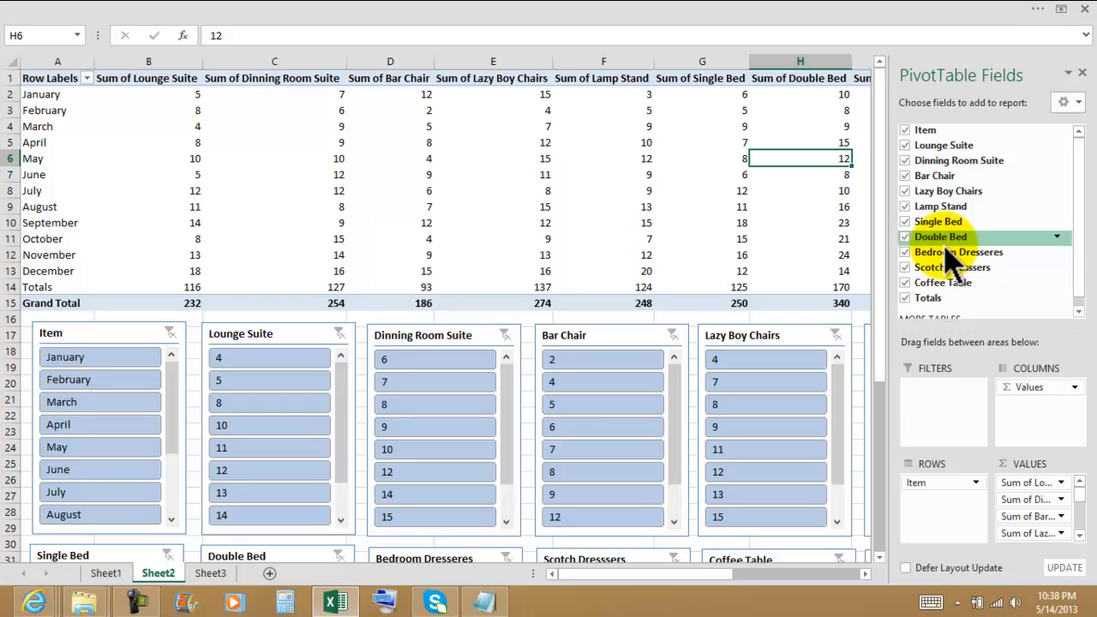
key("Delete")
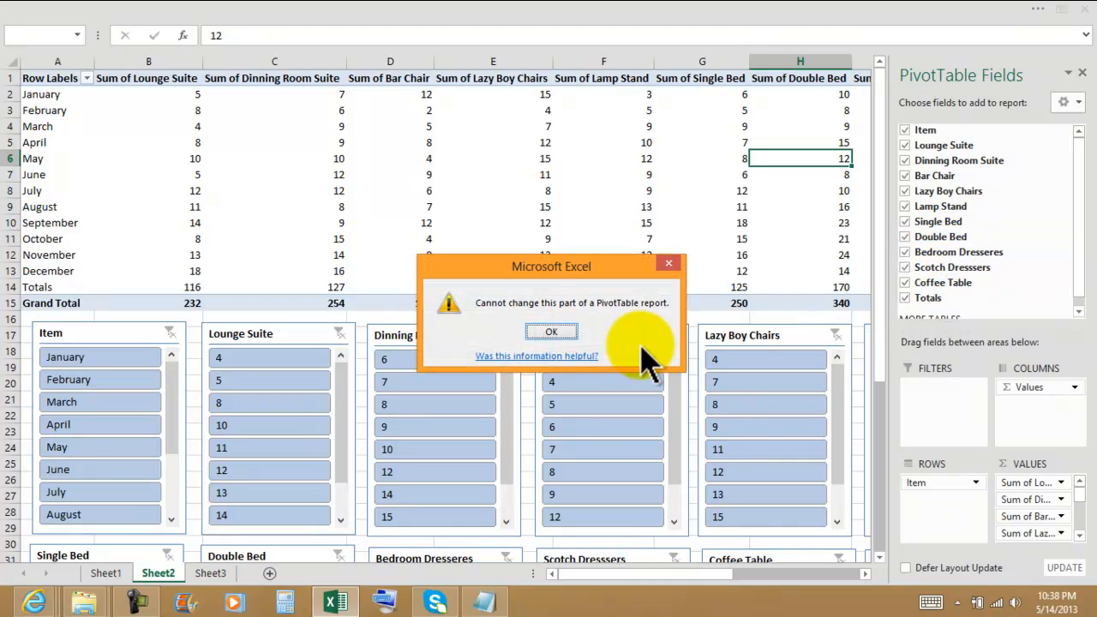
left_click(556, 333)
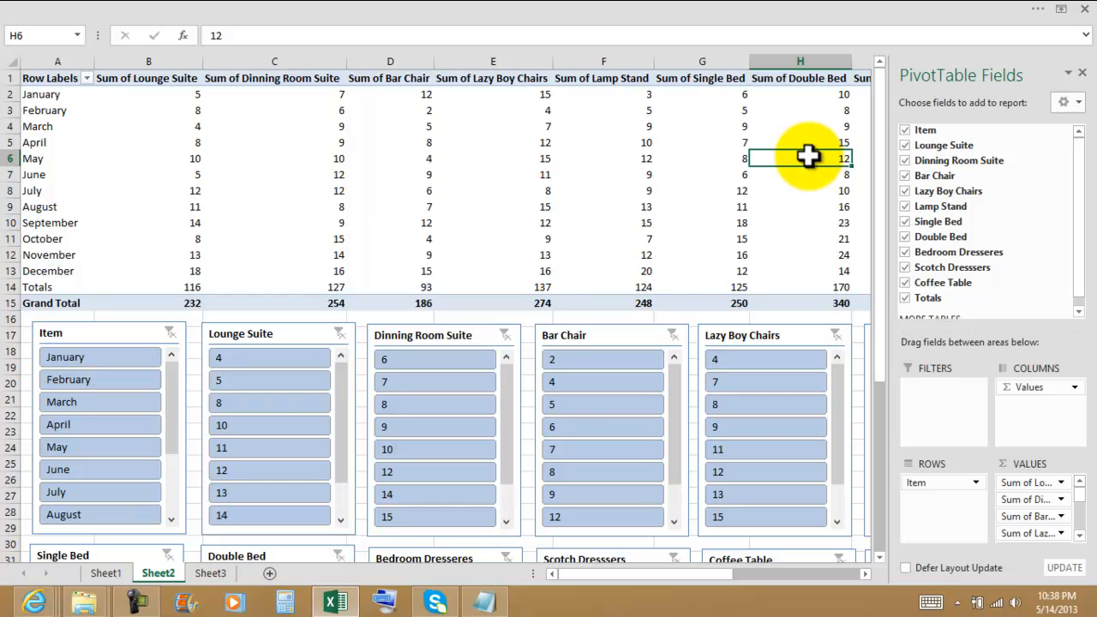
mouse_move(808, 155)
key("Delete")
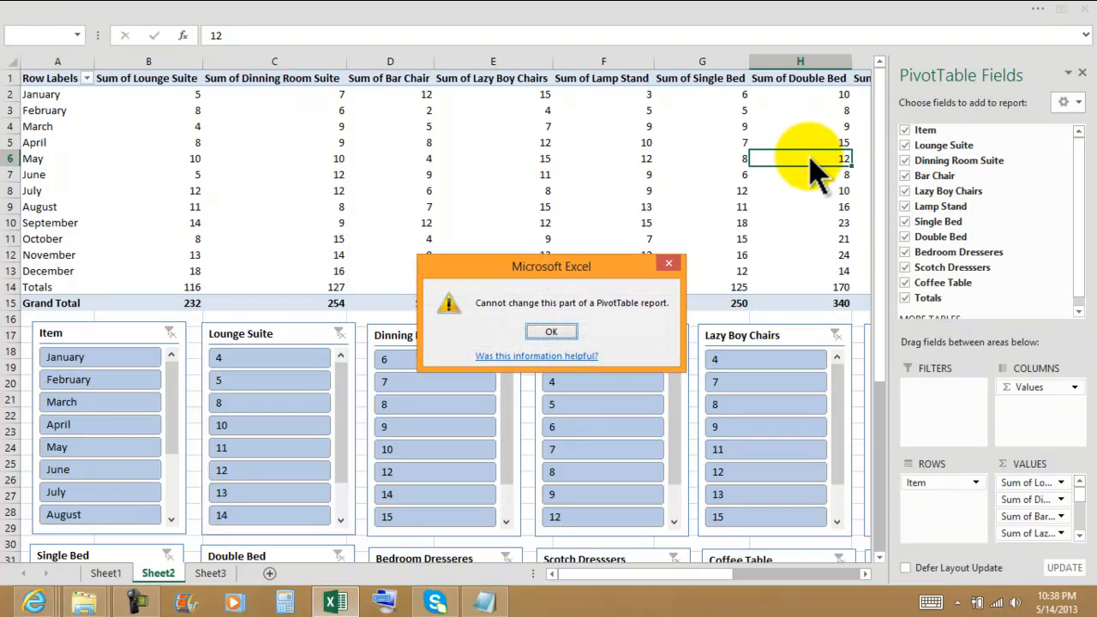
left_click(554, 332)
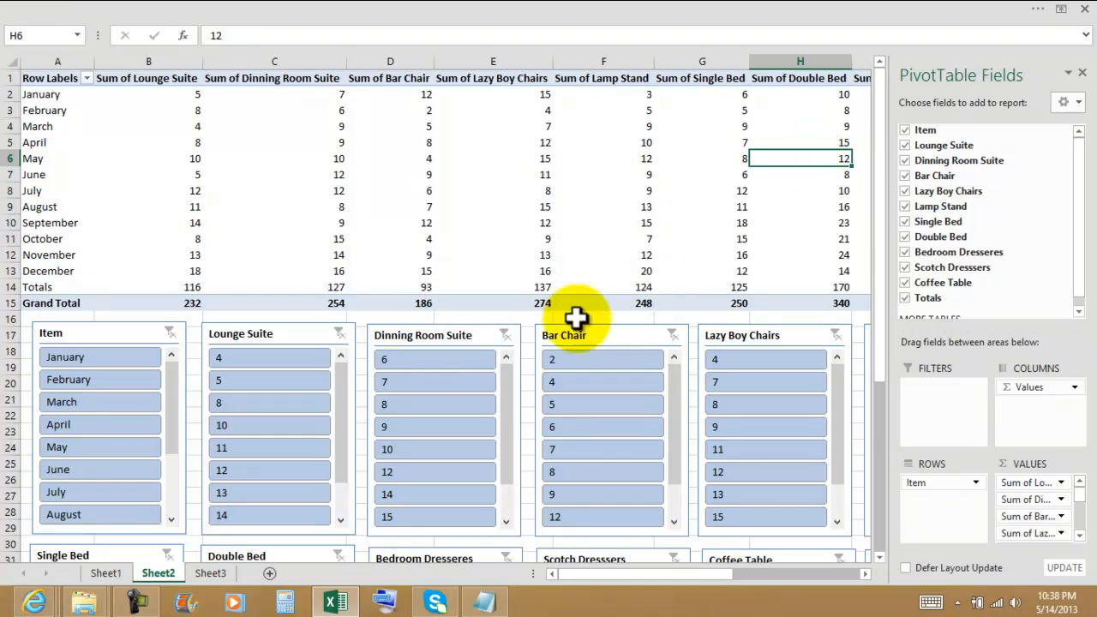
Set May's Double Bed quantity in the Sheet1 source data to 23 and return to Sheet2.
left_click(106, 573)
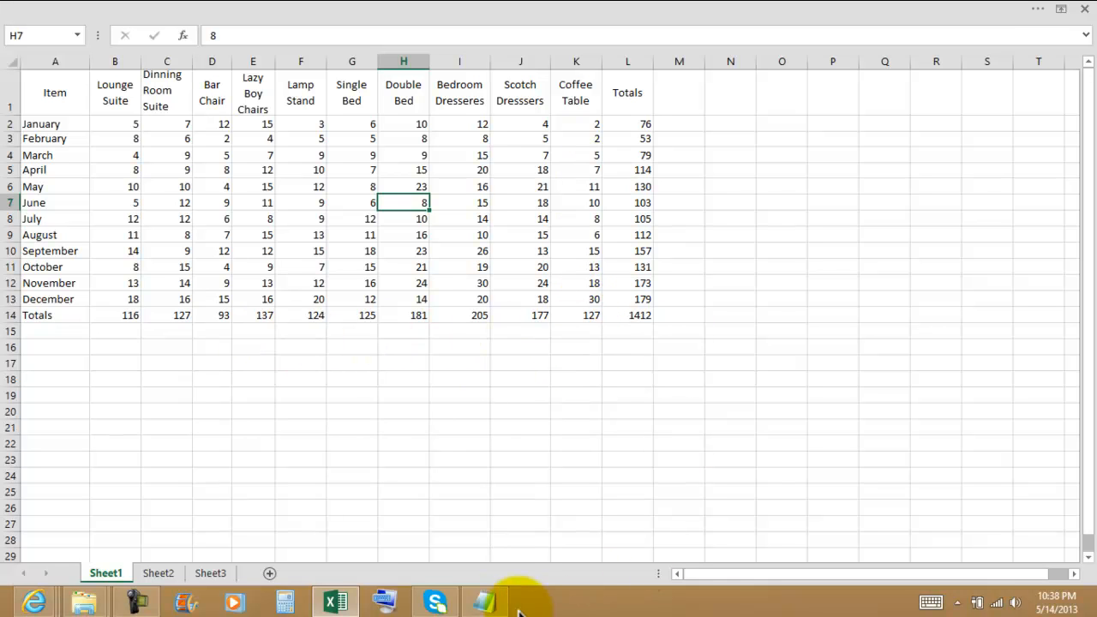
left_click(159, 573)
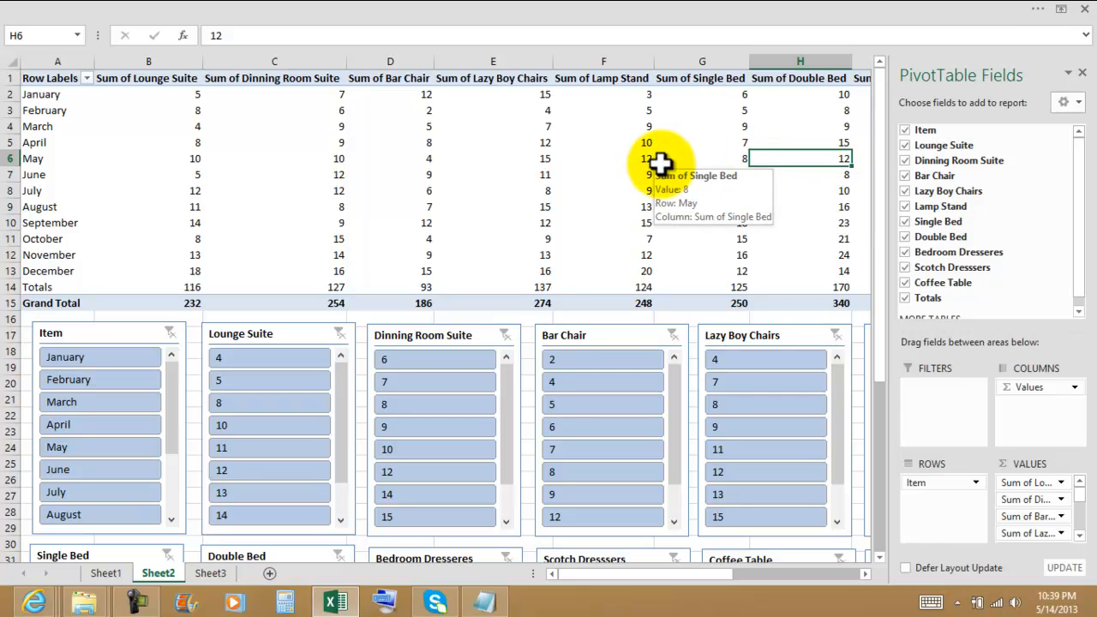
key("F5")
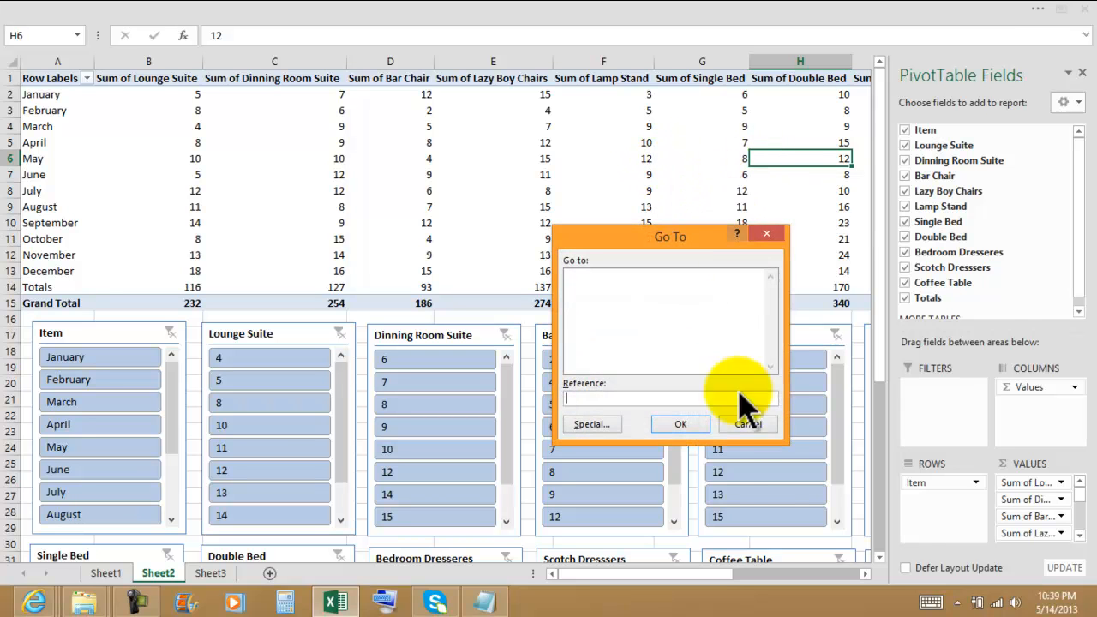
left_click(748, 426)
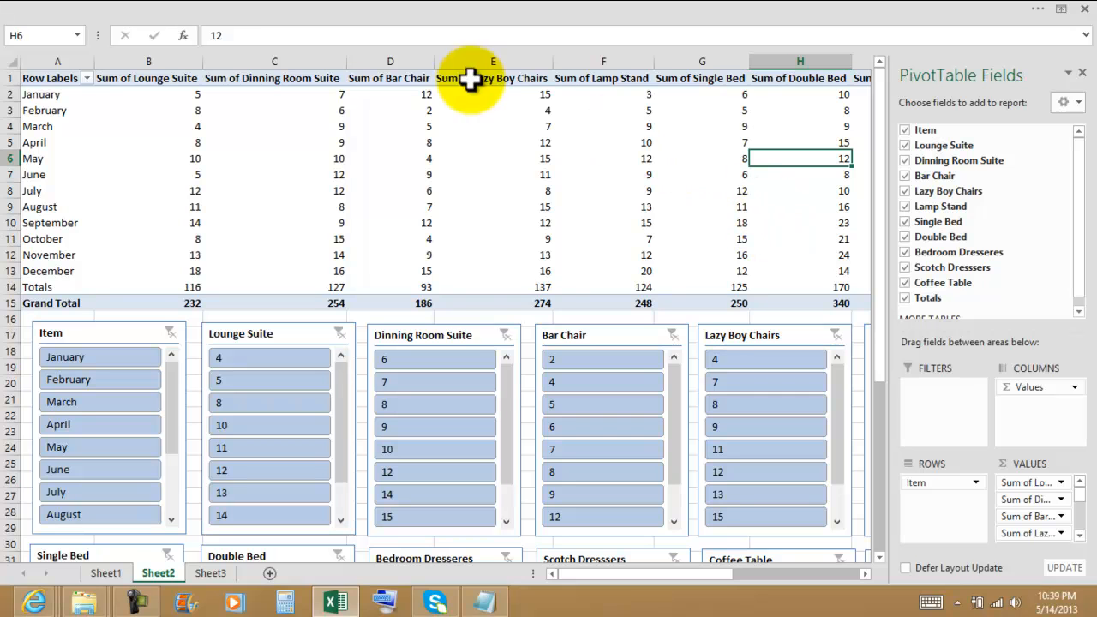
right_click(468, 126)
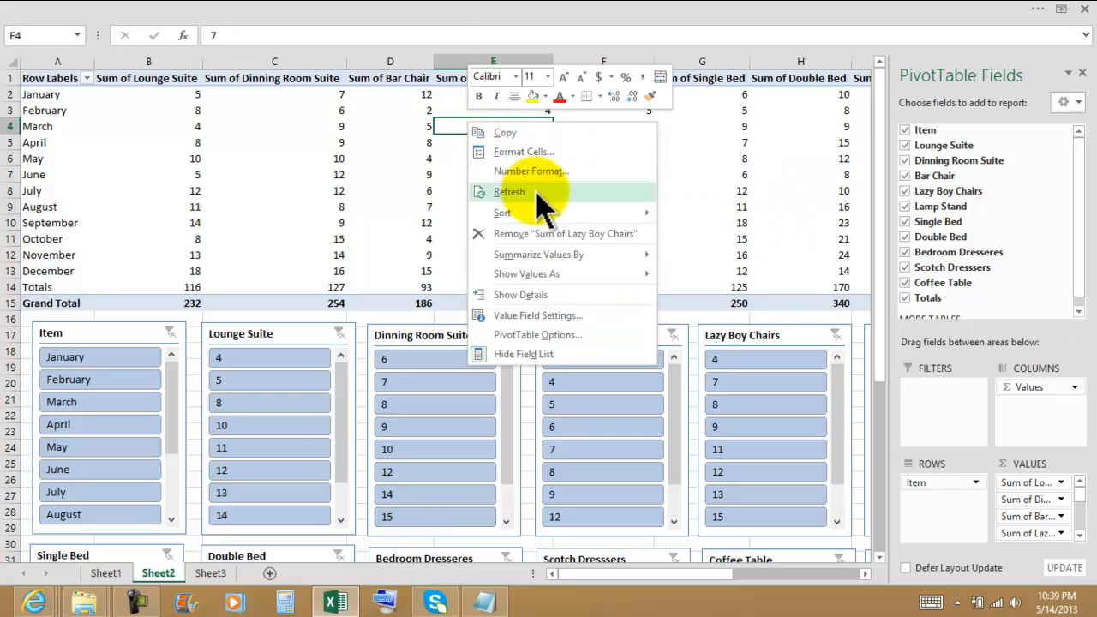
left_click(703, 185)
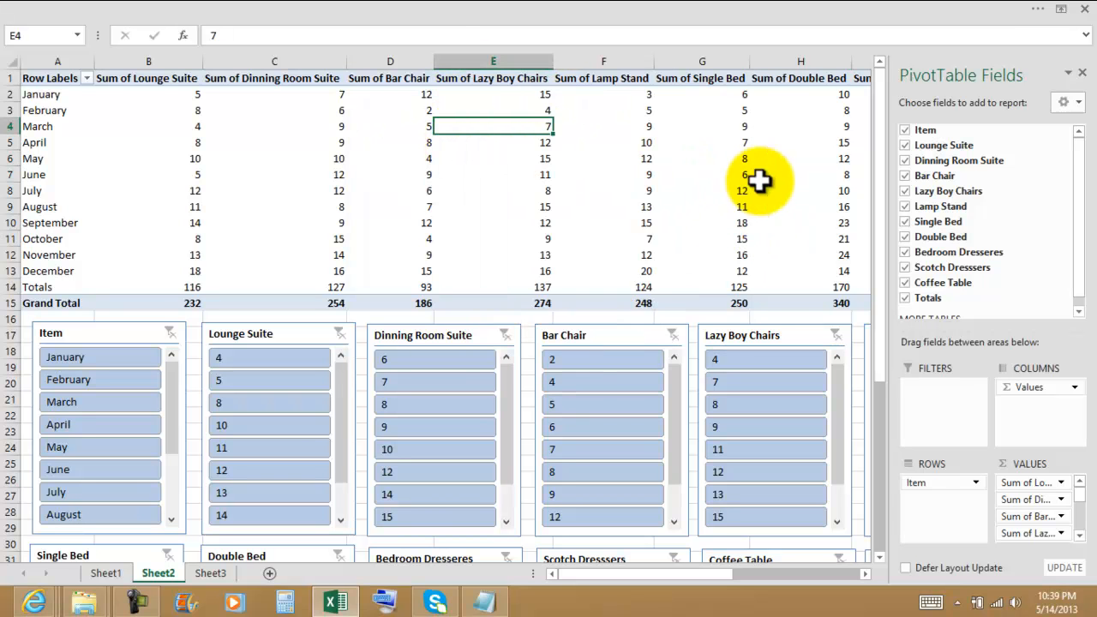
left_click(617, 157)
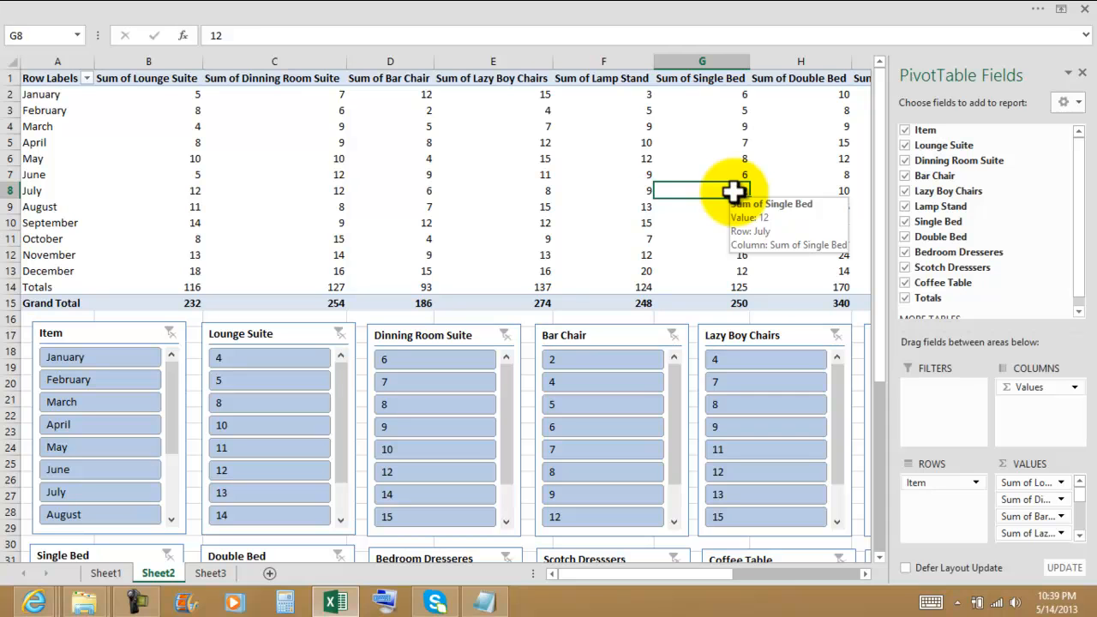
Refresh the PivotTable from its source data and select the May value under Sum of Double Bed.
right_click(733, 161)
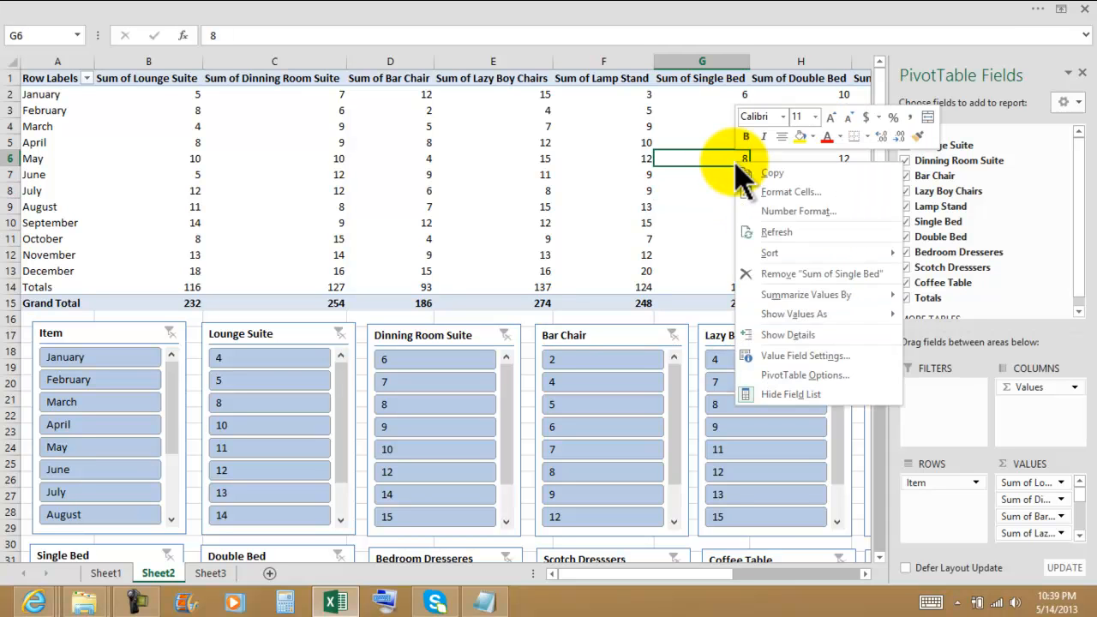
left_click(765, 229)
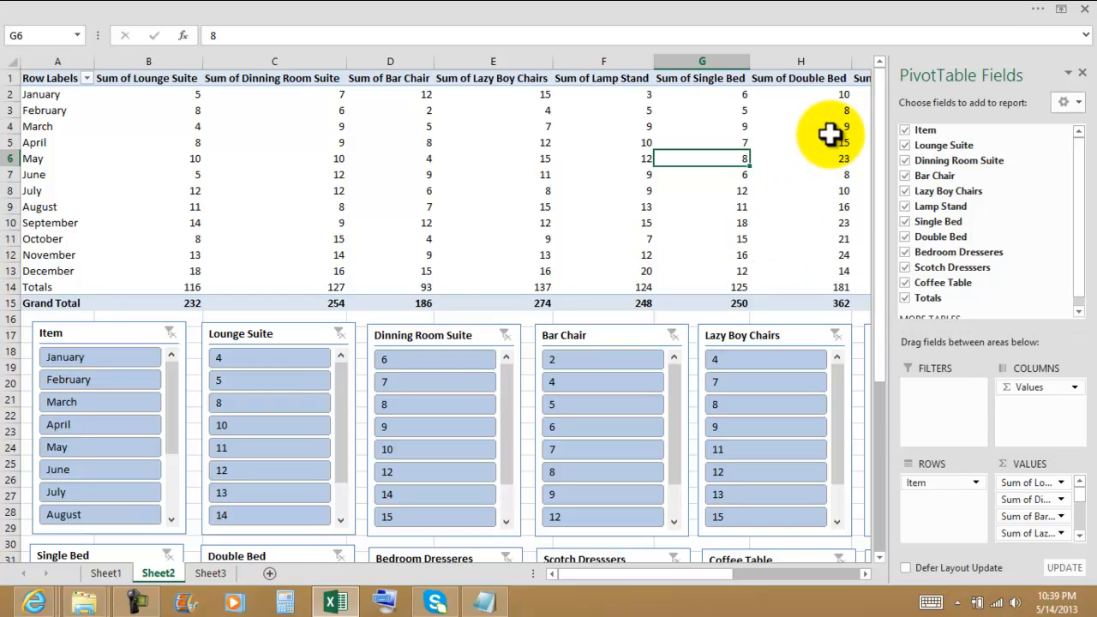
left_click(828, 160)
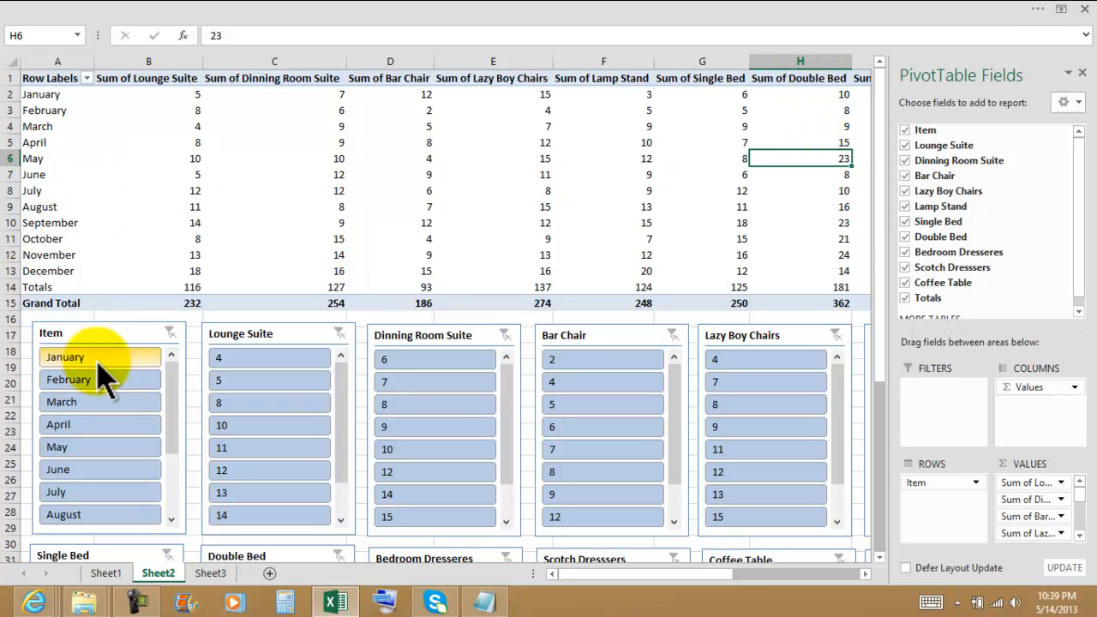
Filter the PivotTable to May with the Item slicer and check the matching value in the Double Bed slicer.
left_click(78, 448)
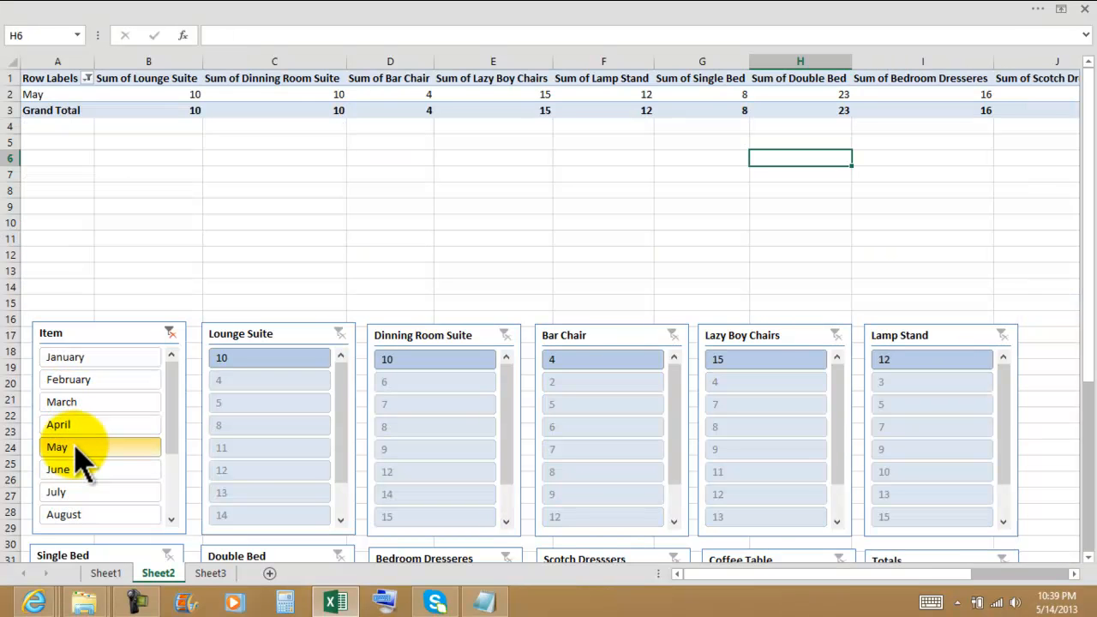
left_click_drag(1078, 356, 1077, 502)
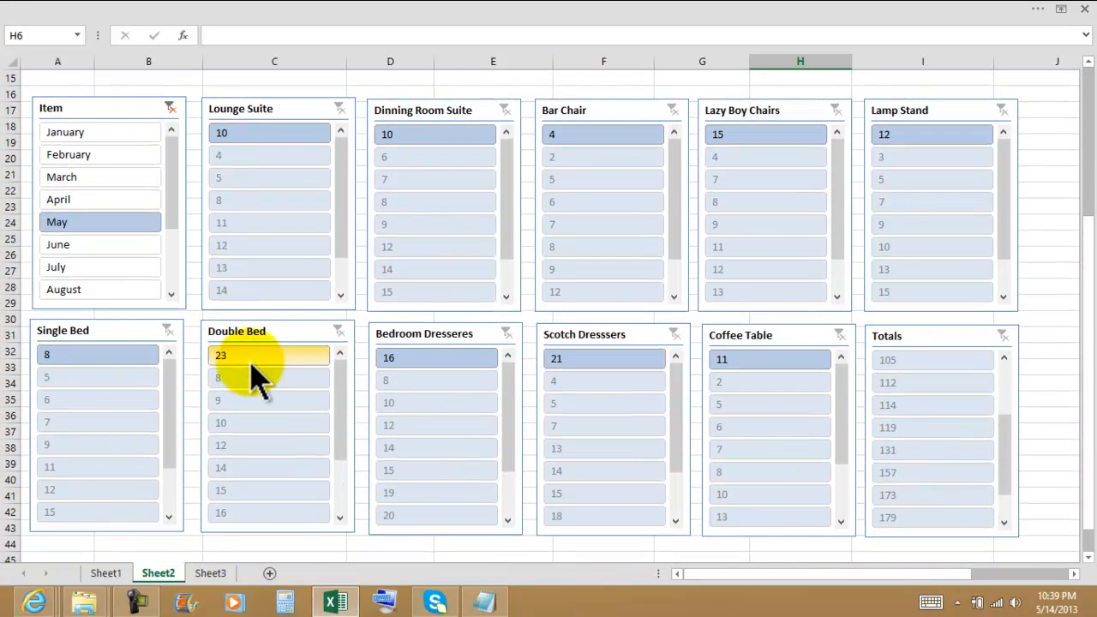
scroll(531, 356, "up", 5)
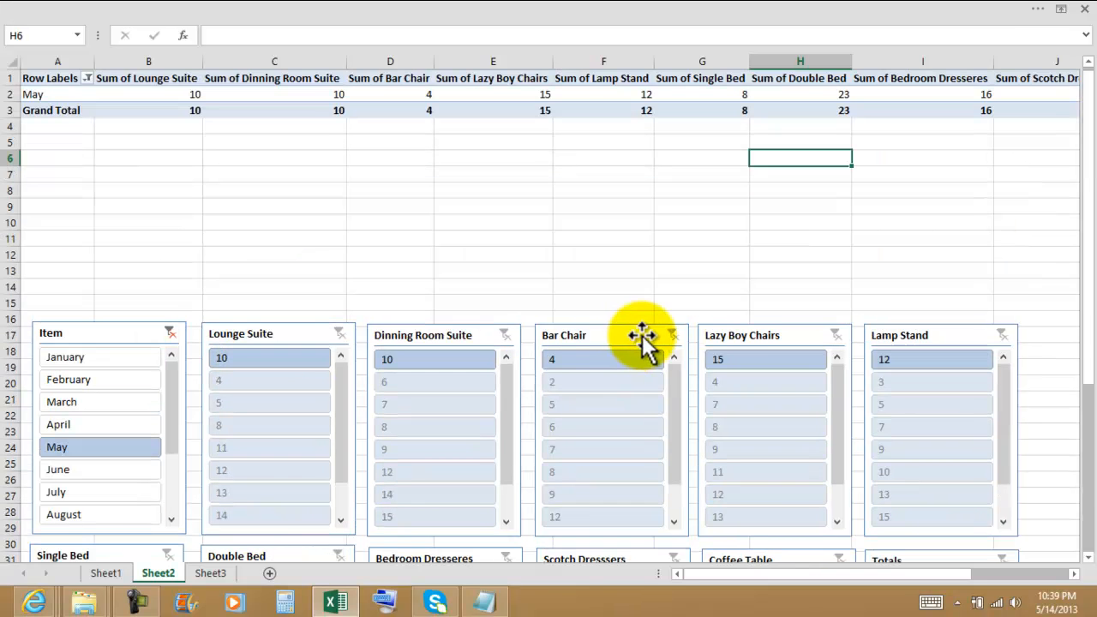
Review the source data on Sheet1, return to Sheet2 and refresh the May-filtered PivotTable.
left_click(106, 573)
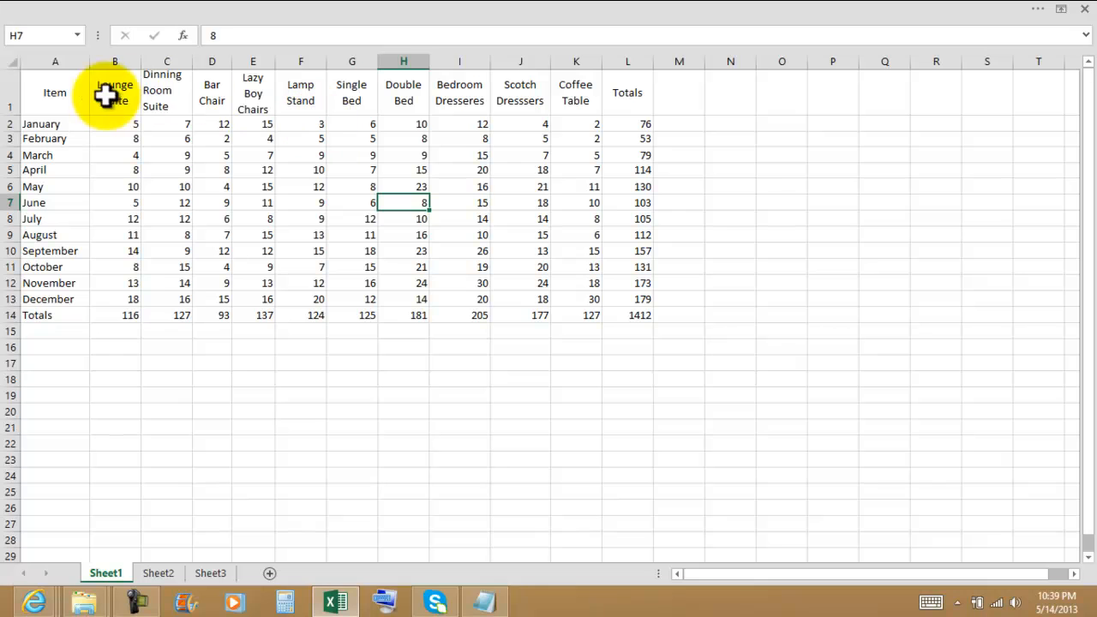
left_click(701, 175)
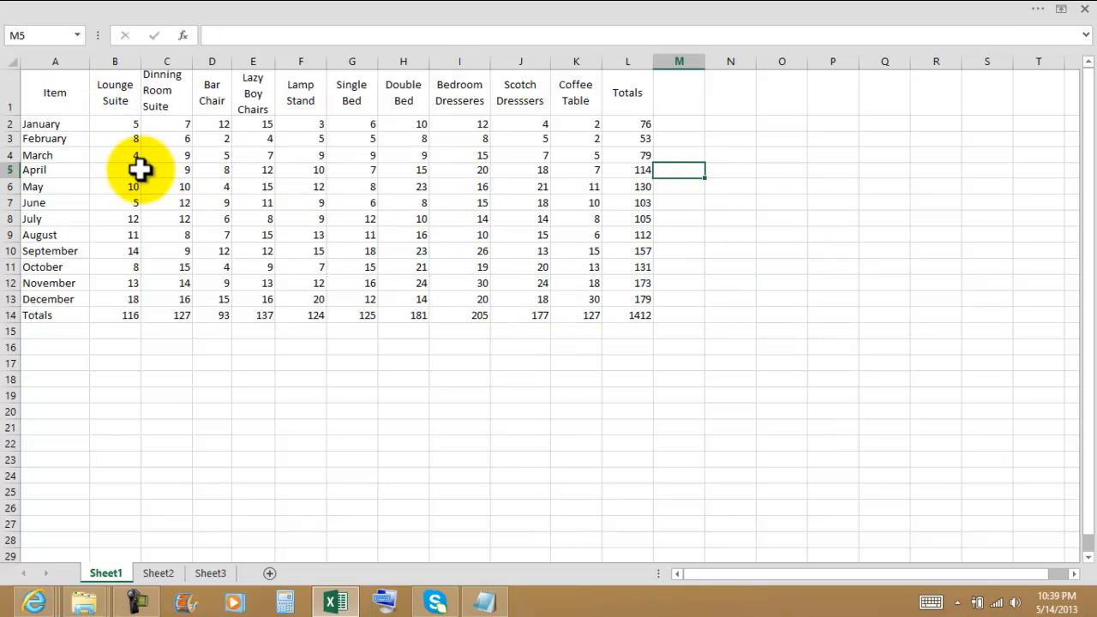
left_click(159, 572)
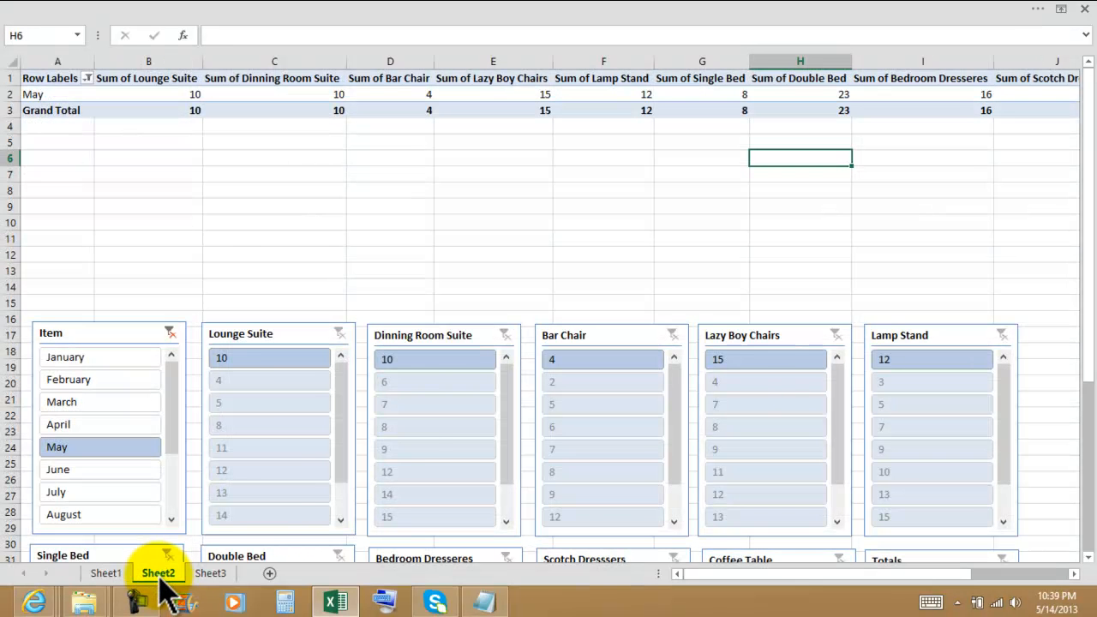
left_click(621, 211)
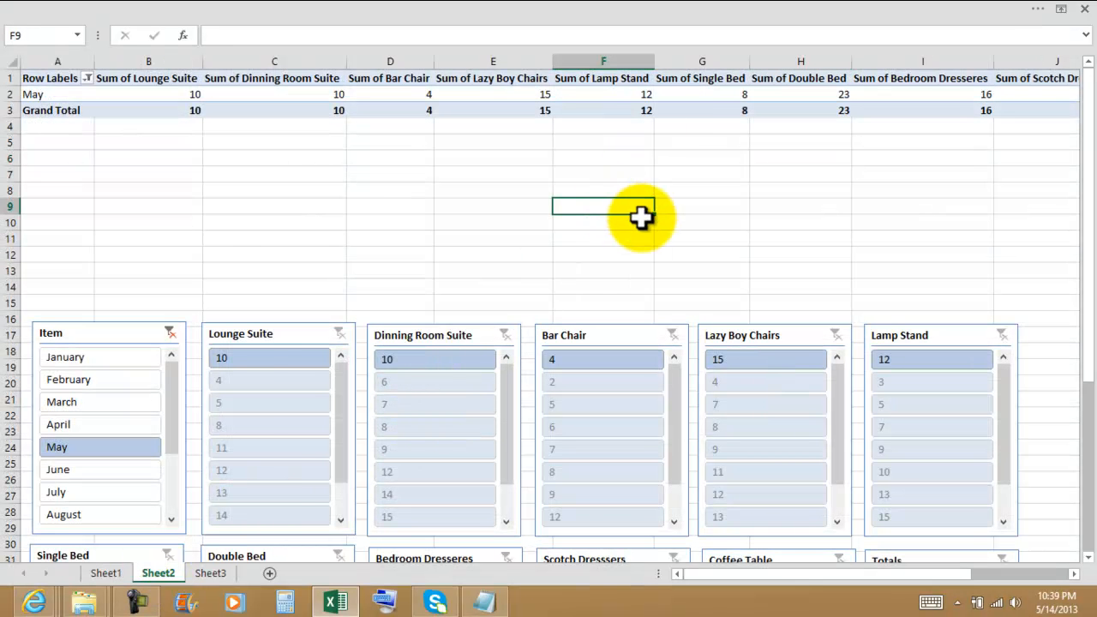
left_click(485, 107)
right_click(486, 112)
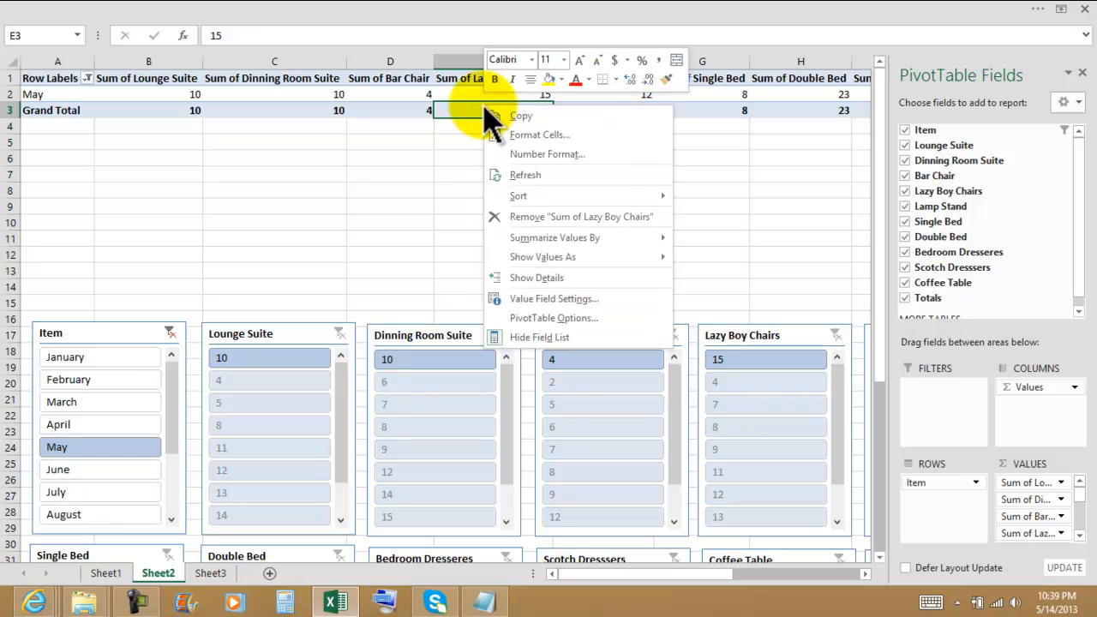
left_click(534, 176)
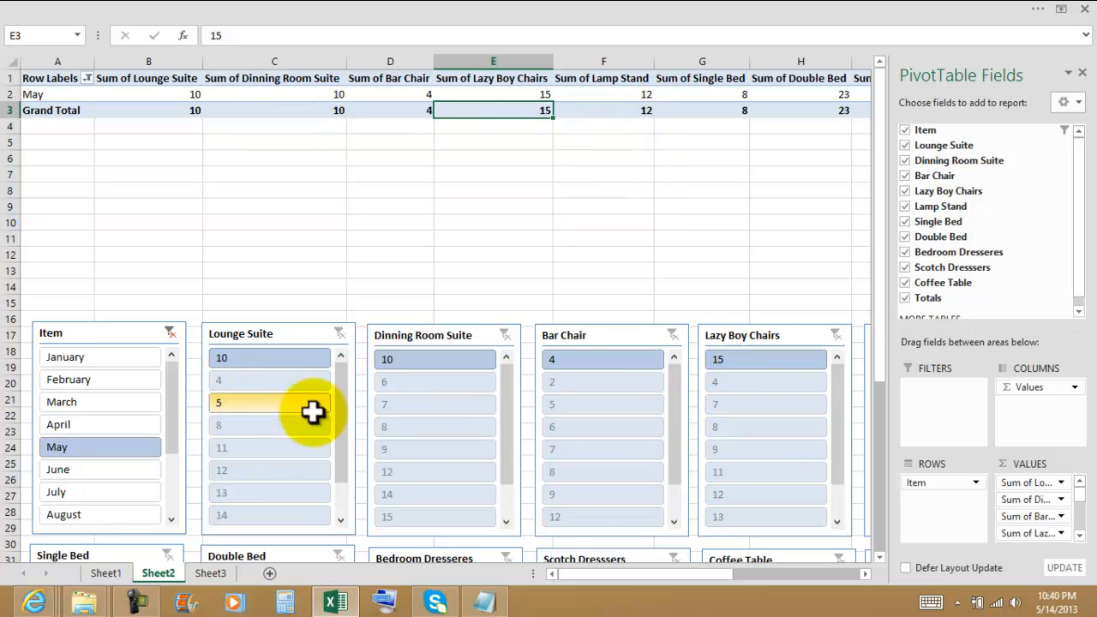
Clear the Item filter from the PivotTable's row labels and view the slicers below the full table.
left_click(87, 79)
mouse_move(50, 194)
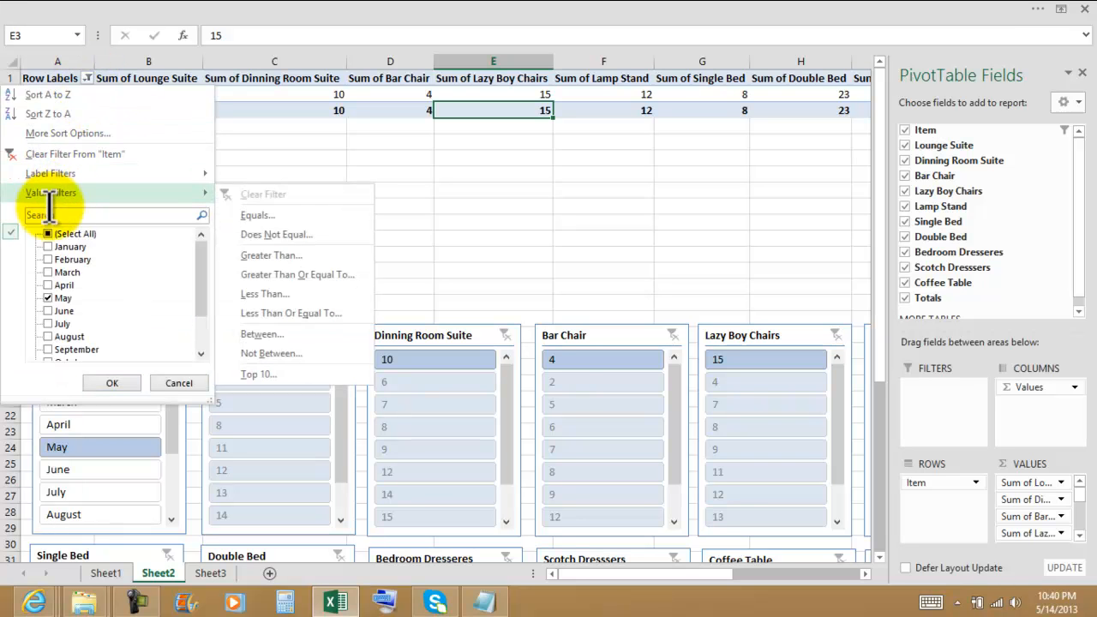
left_click(22, 154)
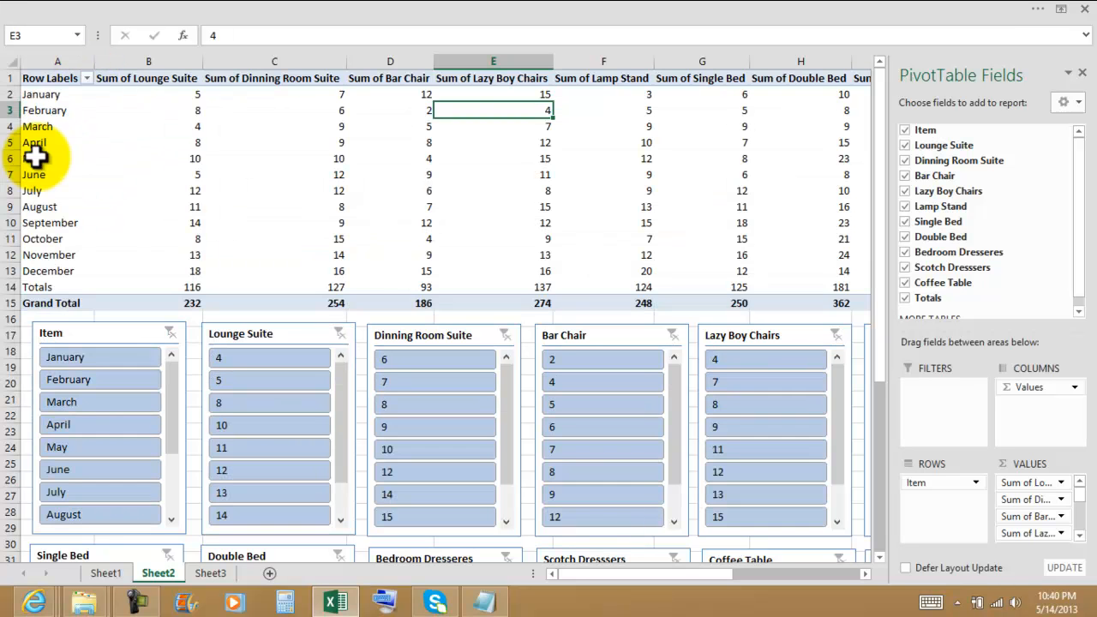
scroll(861, 307, "down", 1)
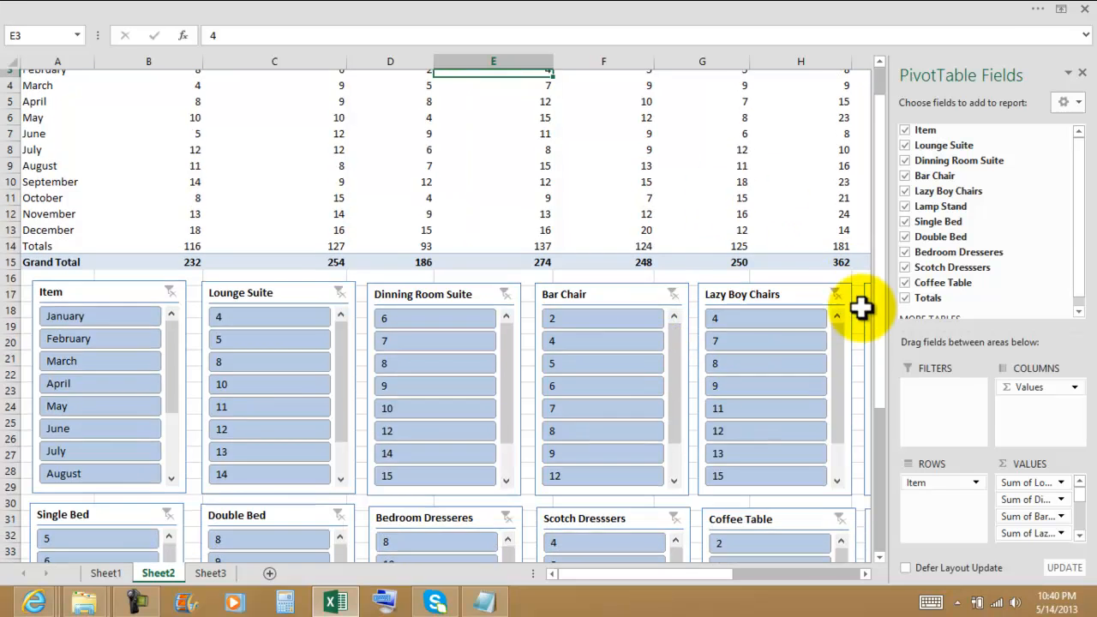
Filter the PivotTable by 5 in the Bar Chair slicer, review the matching values in the other slicers, and clear that filter.
left_click(631, 362)
scroll(720, 345, "down", 1)
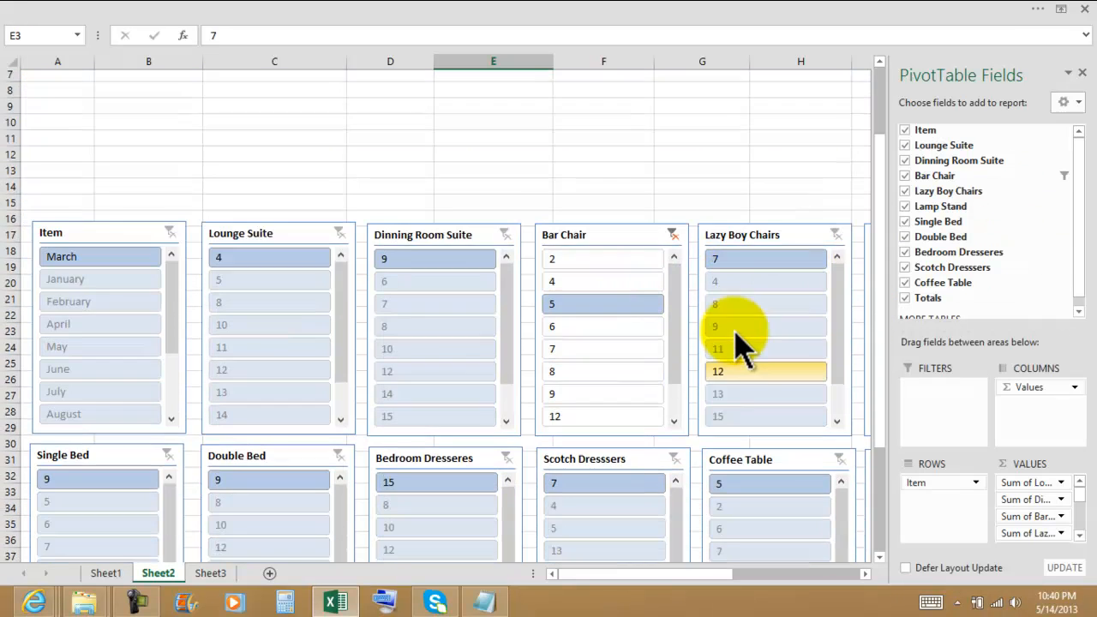
scroll(737, 341, "down", 3)
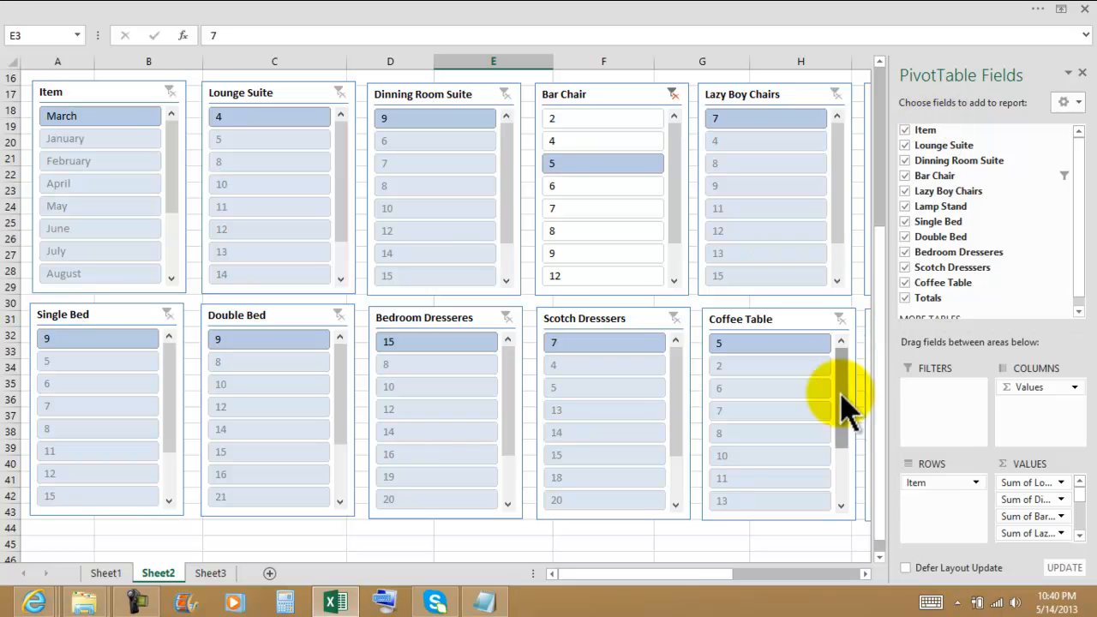
left_click(465, 541)
scroll(493, 429, "up", 4)
scroll(506, 356, "down", 2)
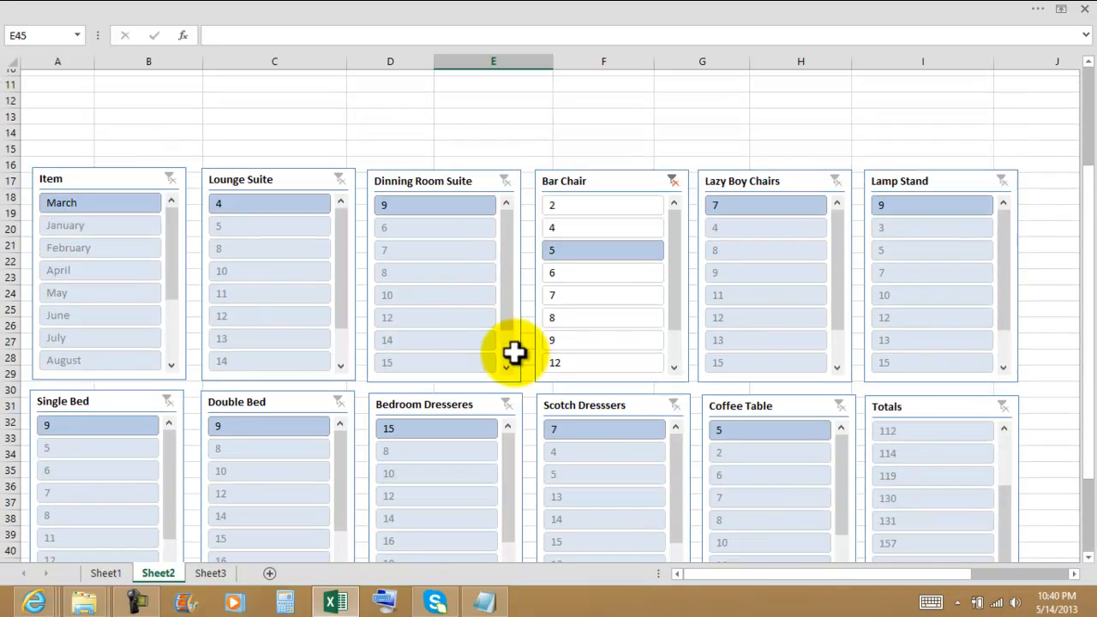
scroll(514, 351, "down", 2)
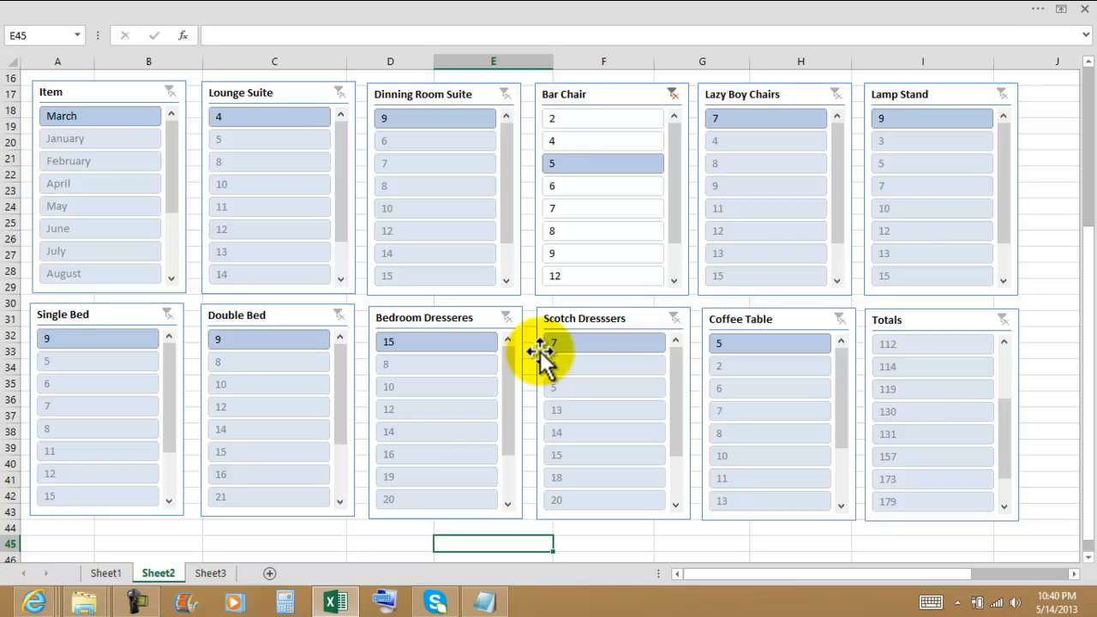
left_click(672, 95)
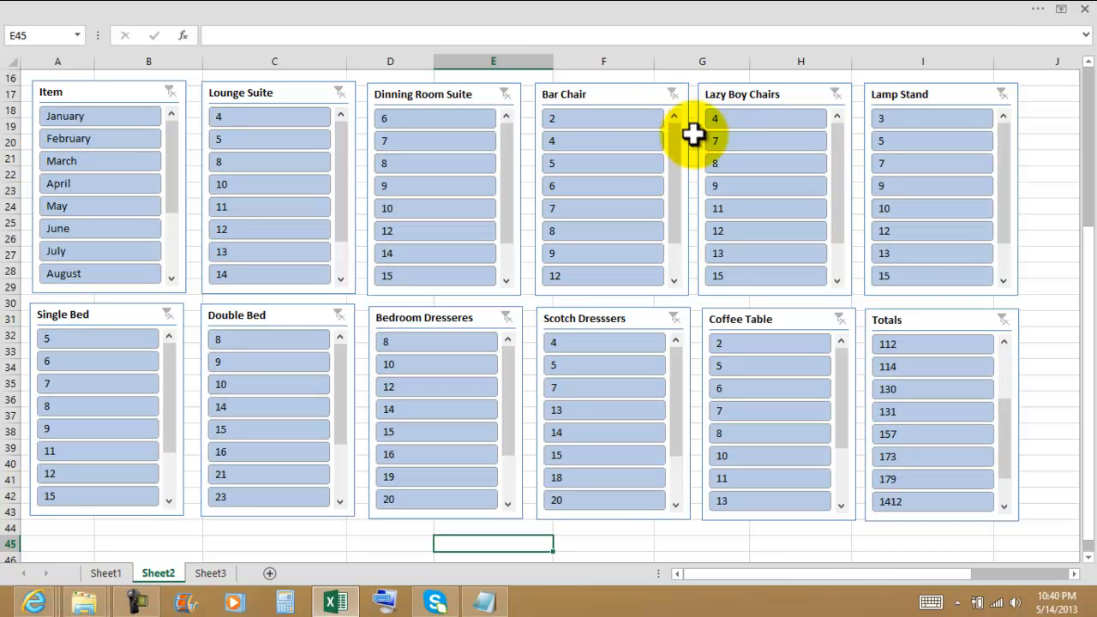
Filter the PivotTable by 5 in the Bar Chair slicer again.
left_click(1062, 10)
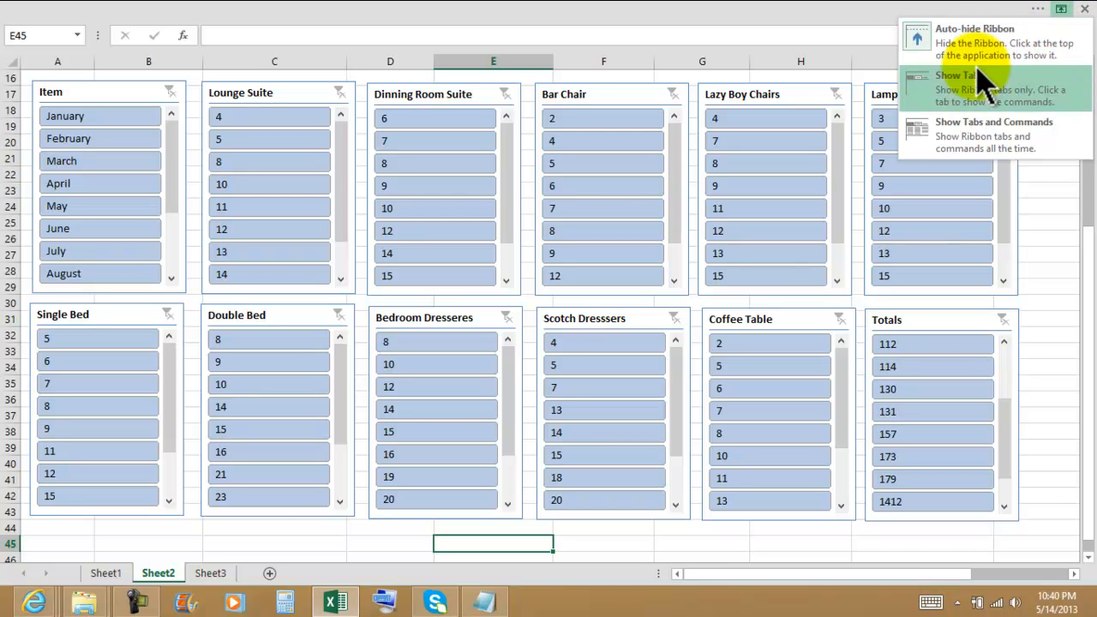
left_click(615, 27)
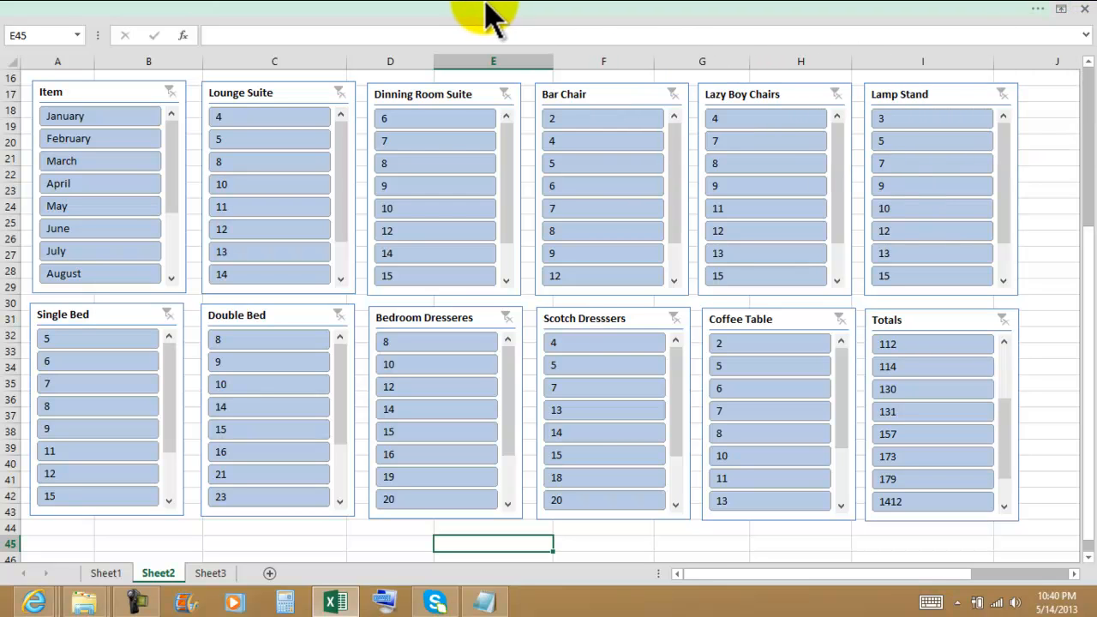
left_click(380, 12)
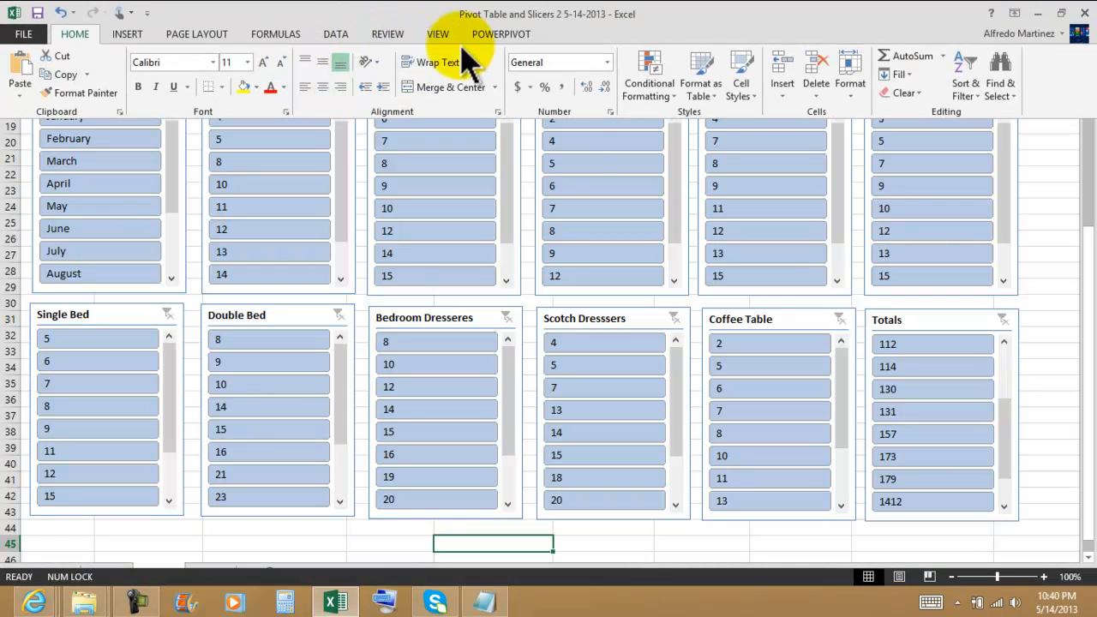
left_click(575, 160)
left_click(574, 163)
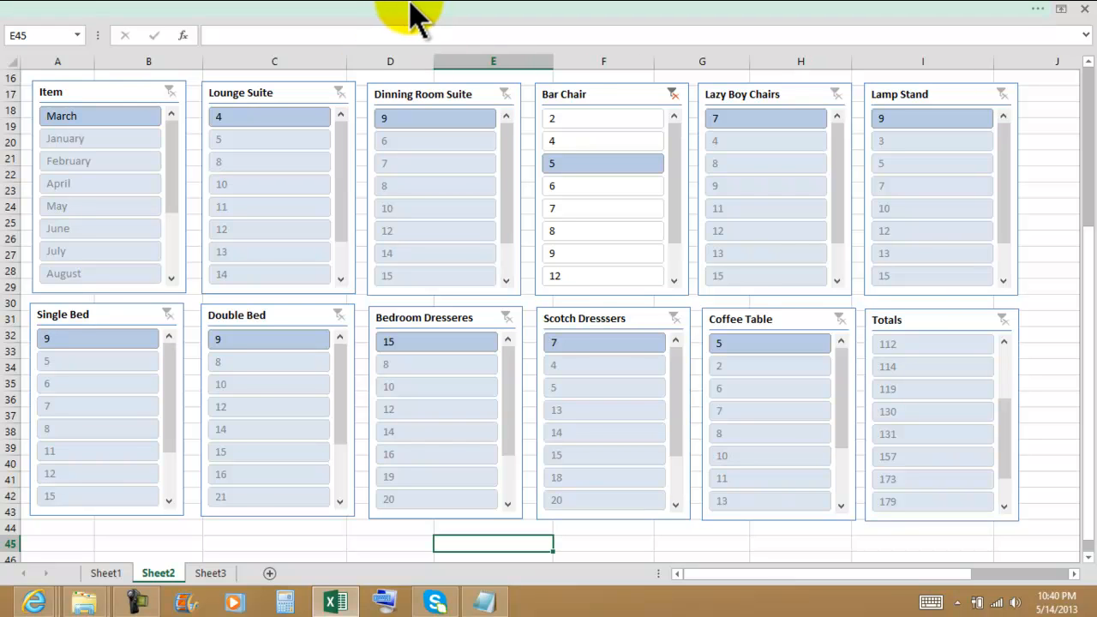
Set the ribbon display to always show tabs and commands.
left_click(256, 9)
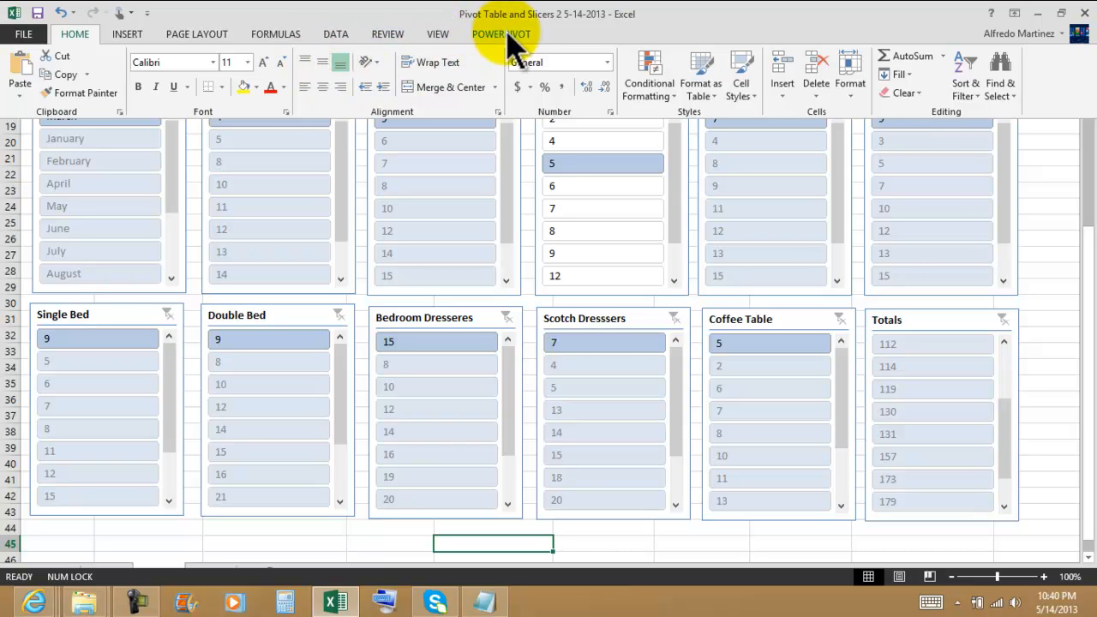
left_click(1014, 14)
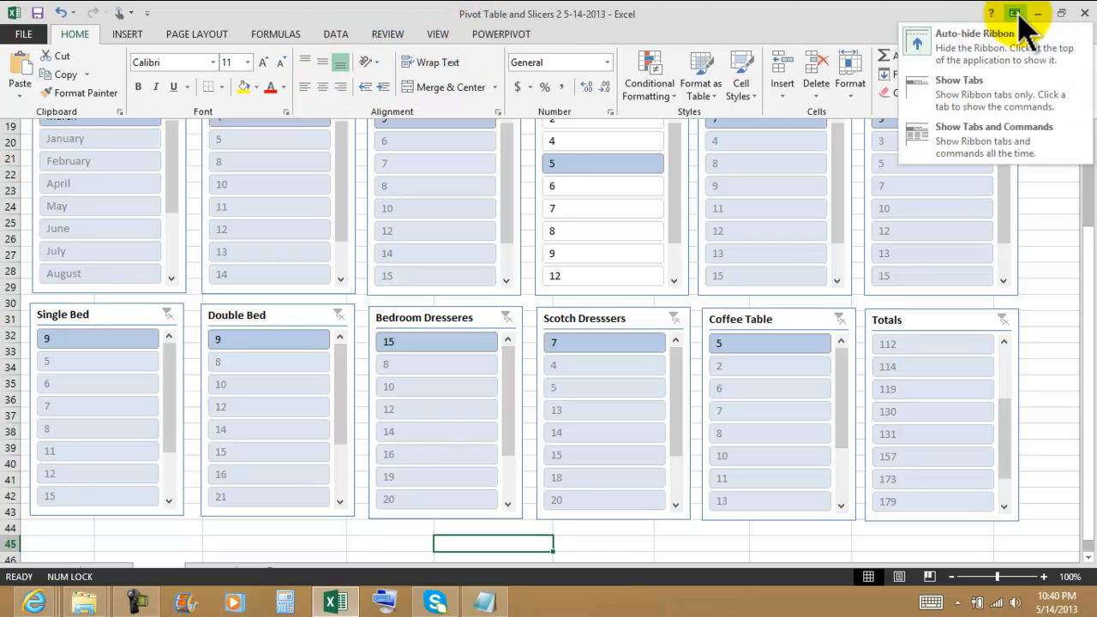
left_click(986, 156)
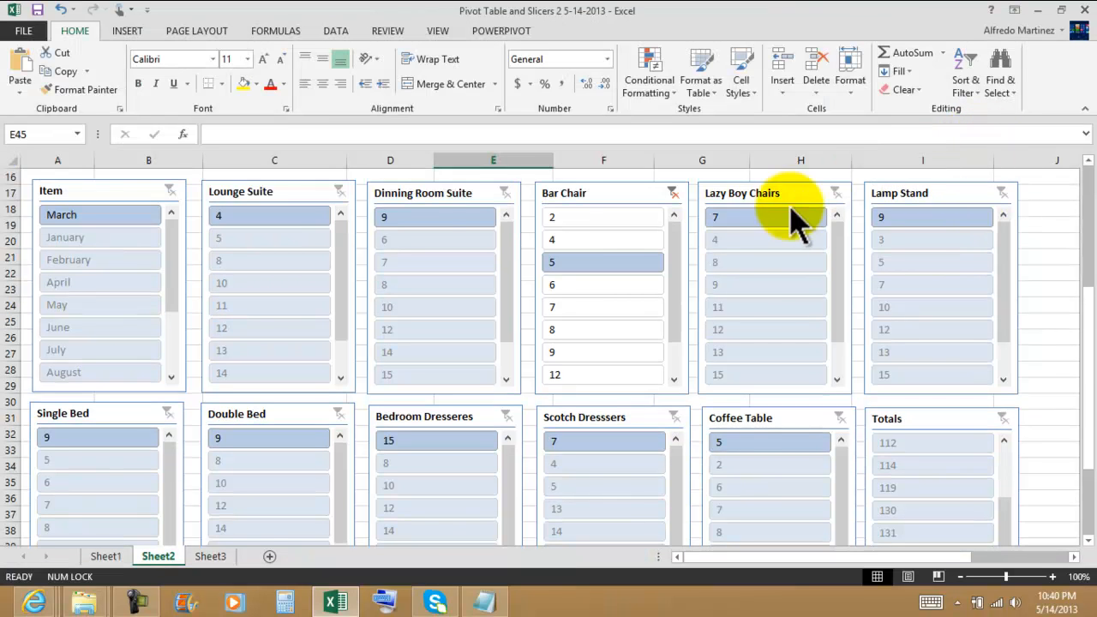
Apply light slicer styles: red to Lounge Suite, aqua to Dinning Room Suite and orange to Bar Chair.
left_click(305, 199)
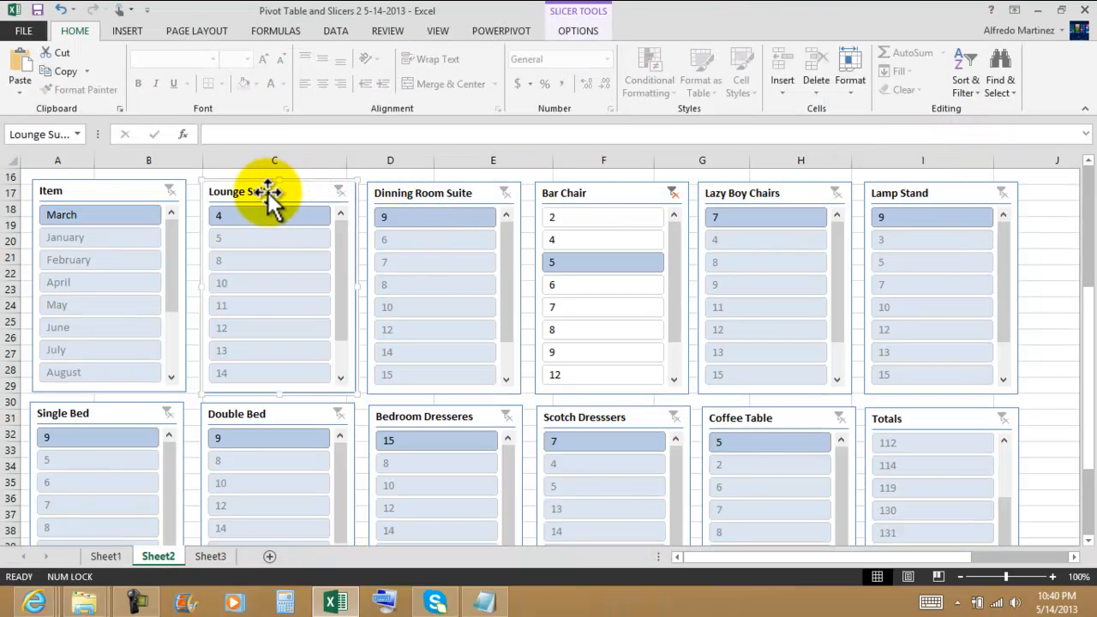
left_click(579, 31)
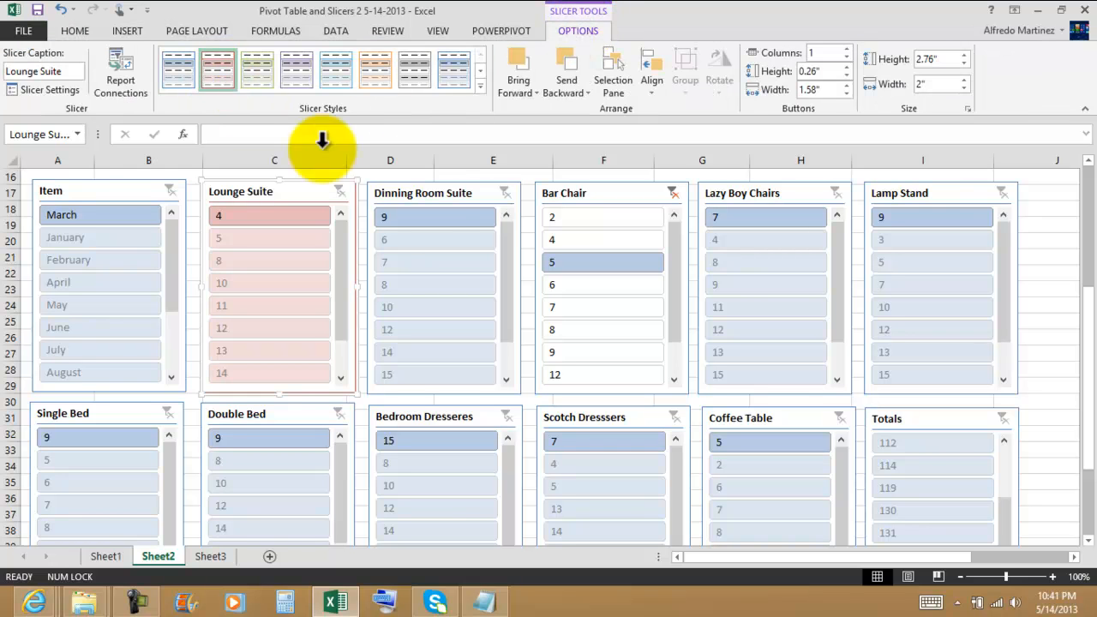
left_click(441, 198)
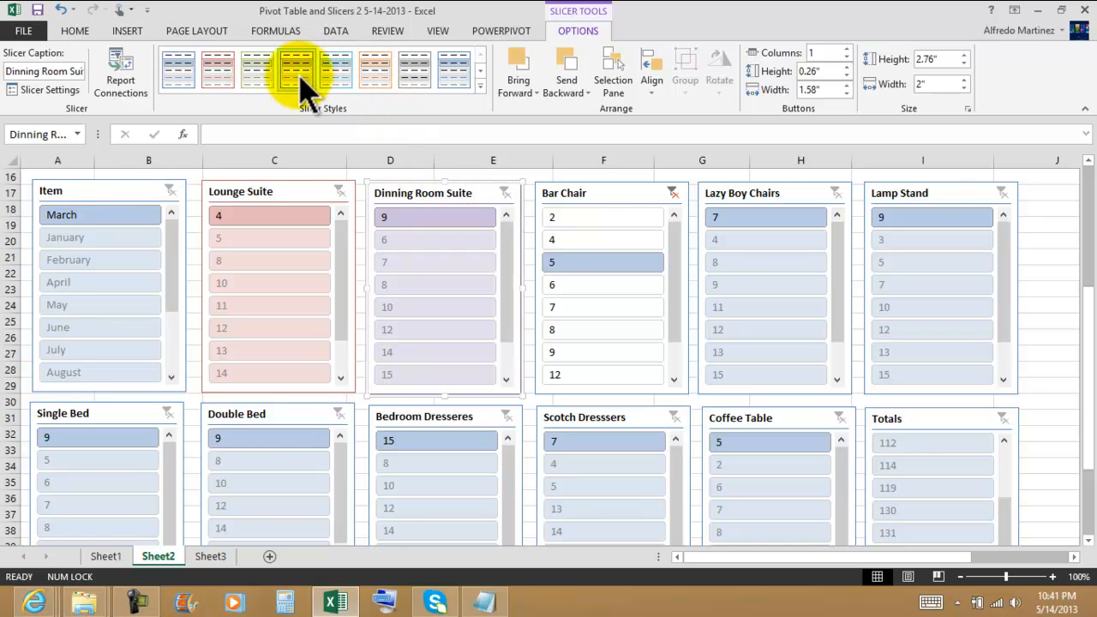
left_click(337, 72)
left_click(600, 194)
left_click(377, 73)
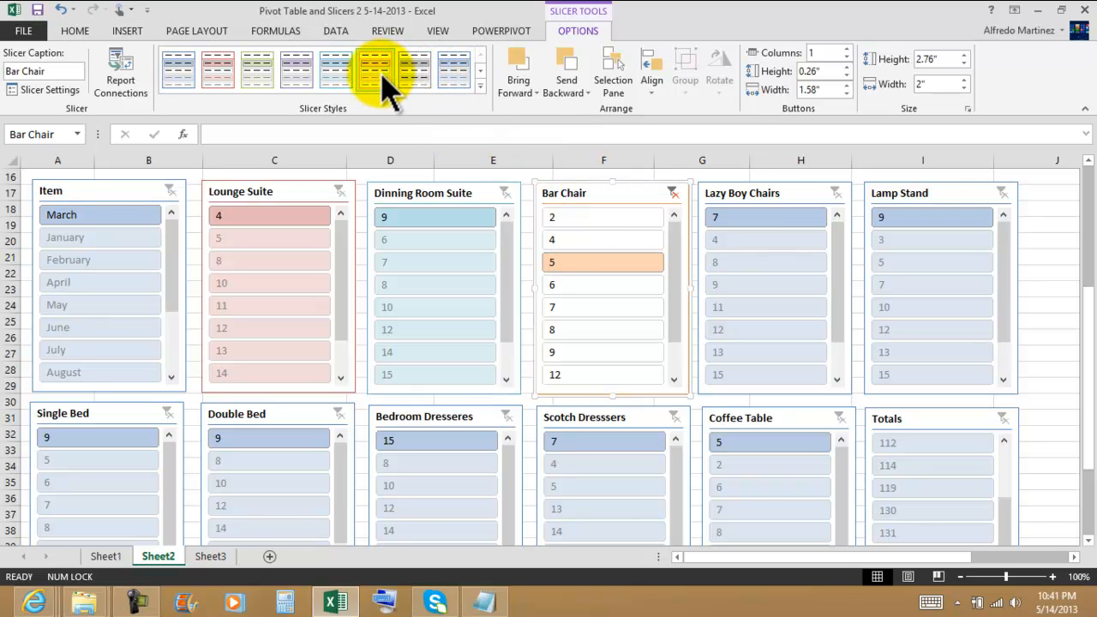
Apply the dark blue slicer style to Lazy Boy Chairs and the dark red style to Lamp Stand.
left_click(737, 196)
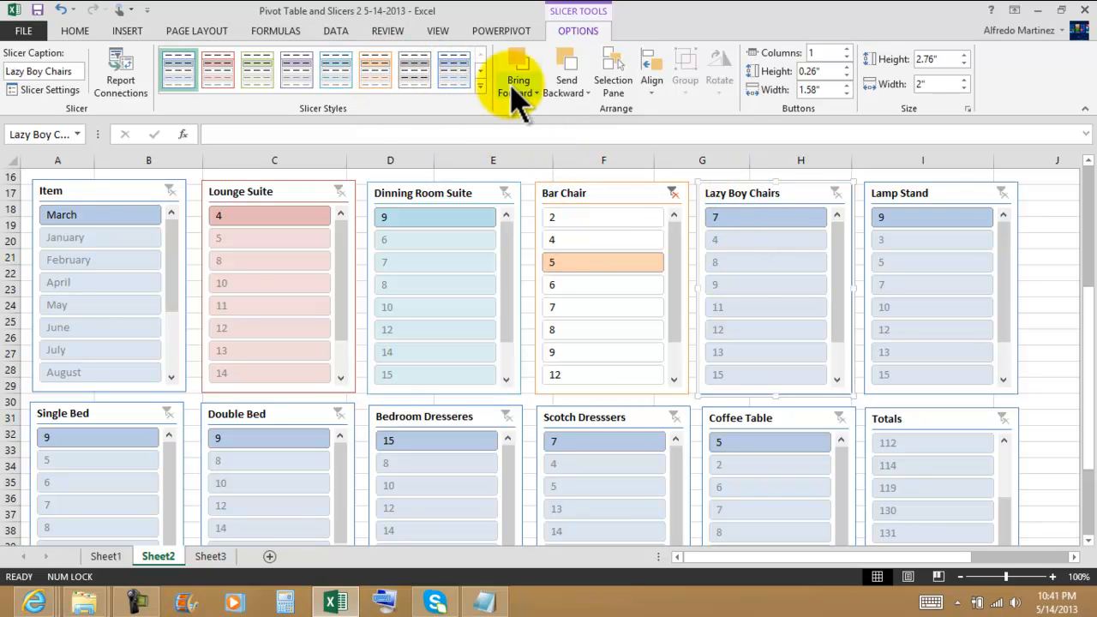
left_click(481, 87)
left_click(187, 154)
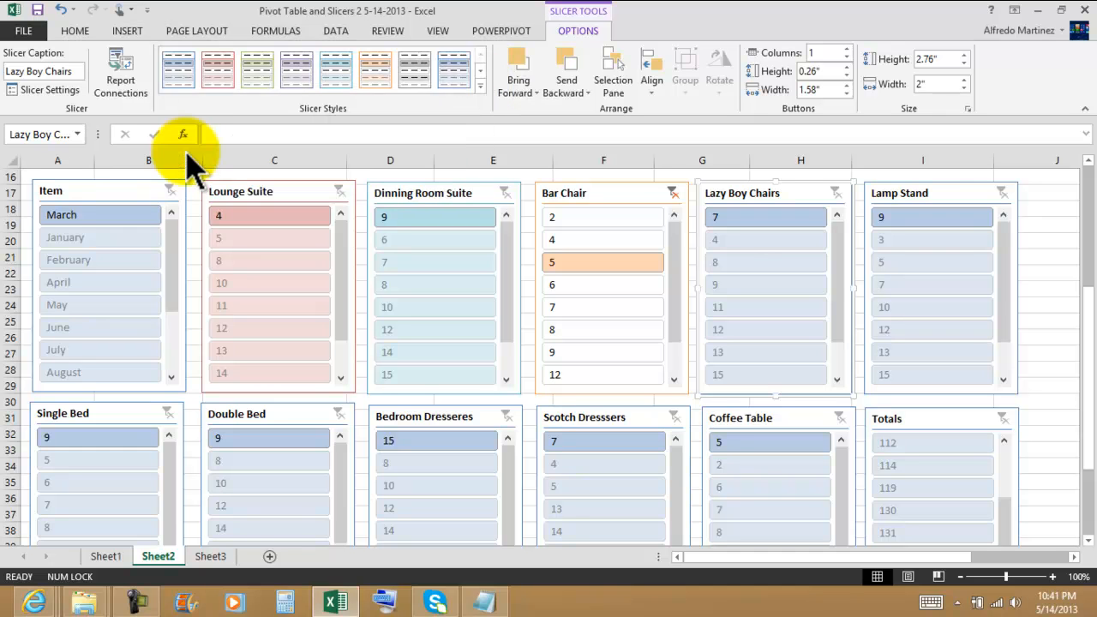
left_click(894, 199)
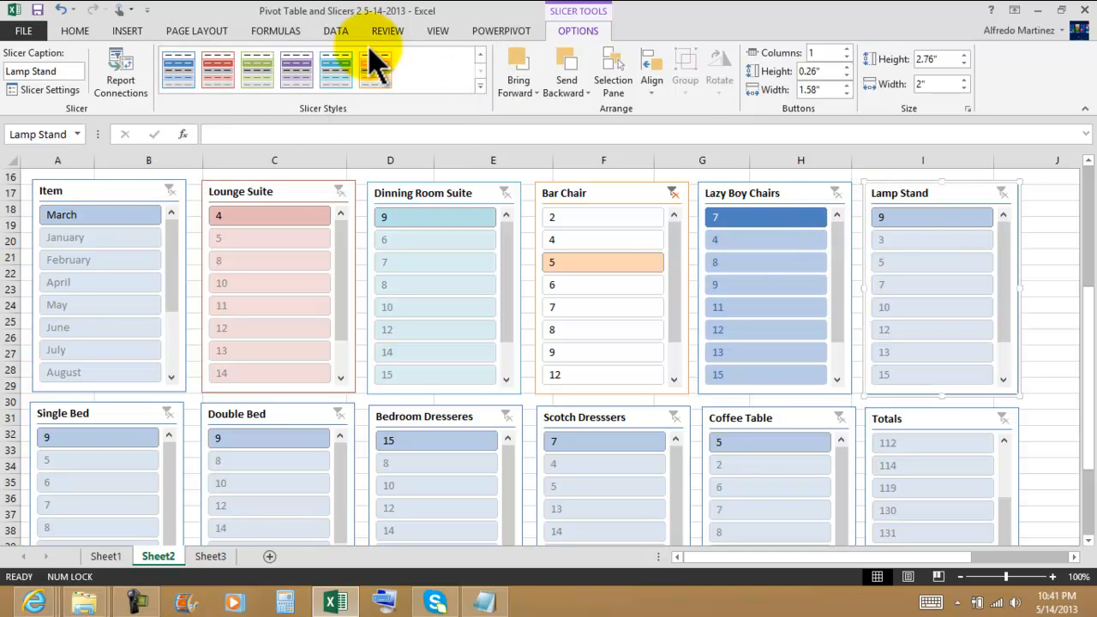
left_click(225, 82)
Apply dark slicer styles: green to Single Bed, aqua to Double Bed and purple to Bedroom Dresseres.
left_click(84, 409)
left_click(257, 69)
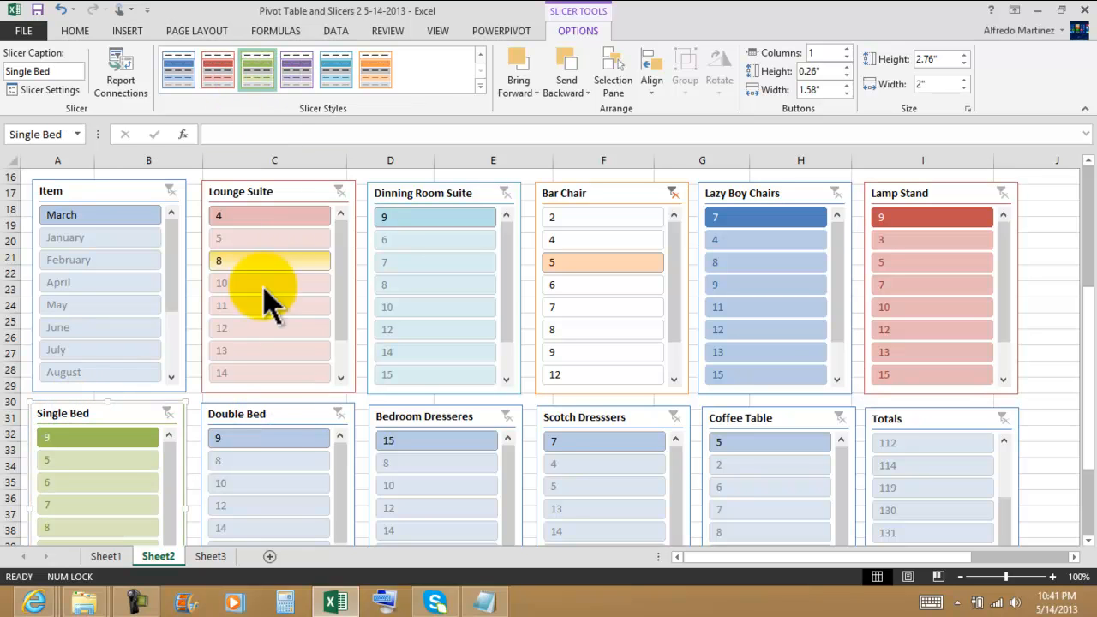
left_click(276, 421)
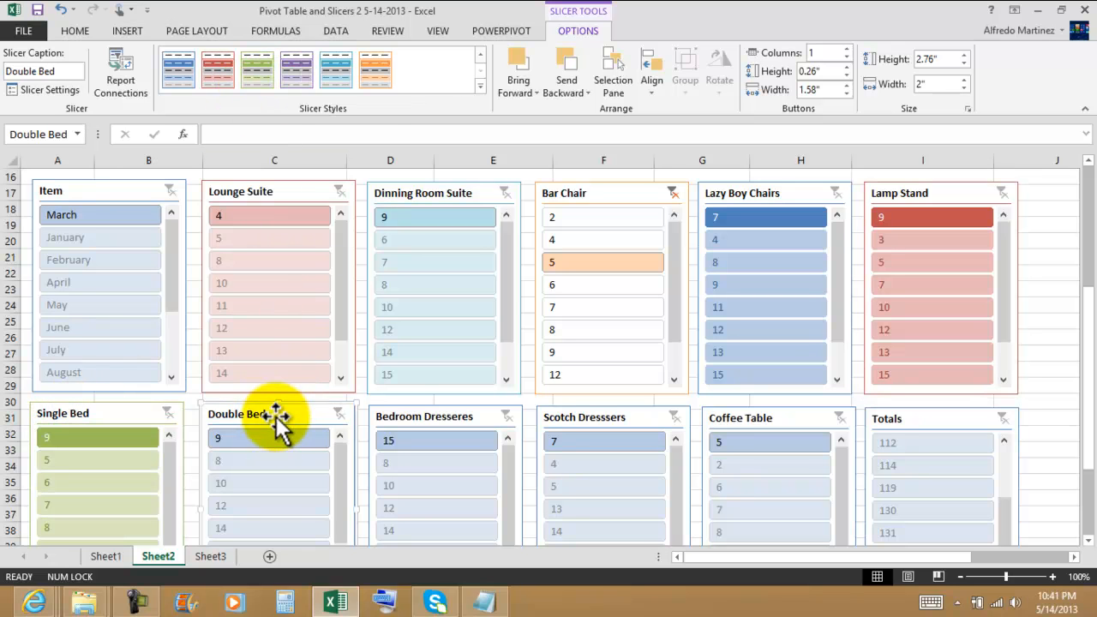
left_click(336, 70)
left_click(437, 417)
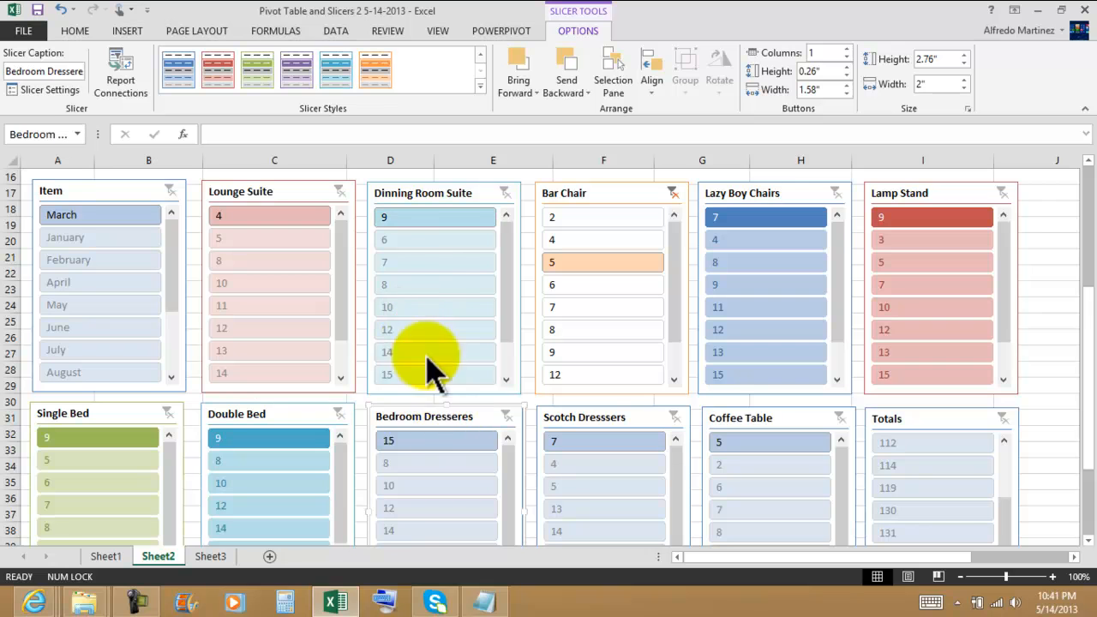
left_click(299, 75)
Apply dark slicer styles: orange to Scotch Dresssers, blue to Coffee Table and orange to Totals.
left_click(610, 425)
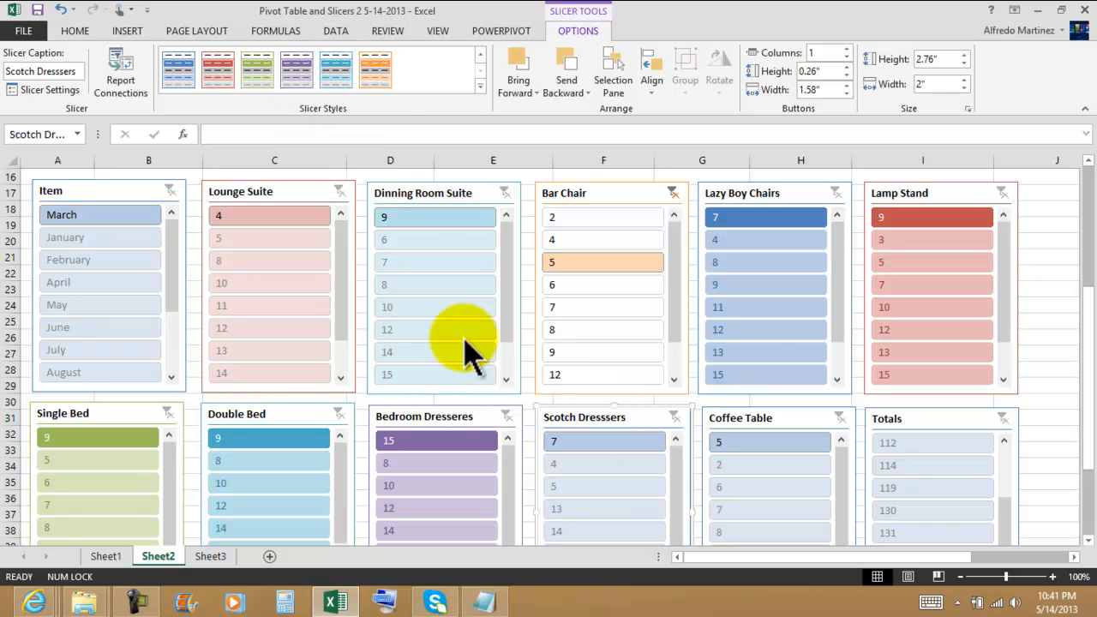
left_click(381, 70)
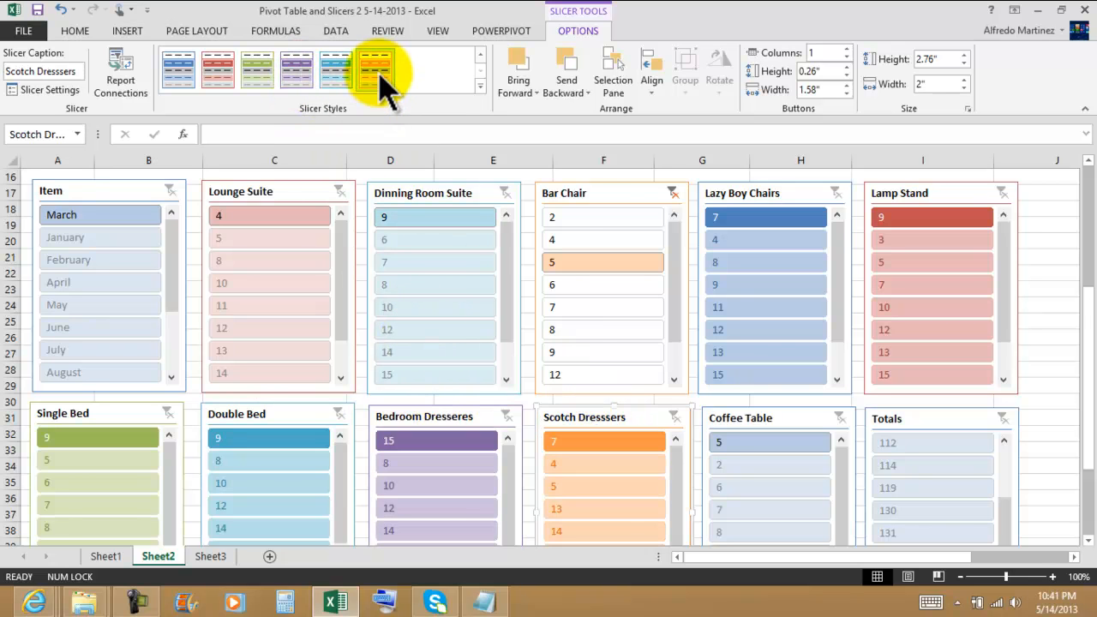
left_click(788, 424)
left_click(183, 72)
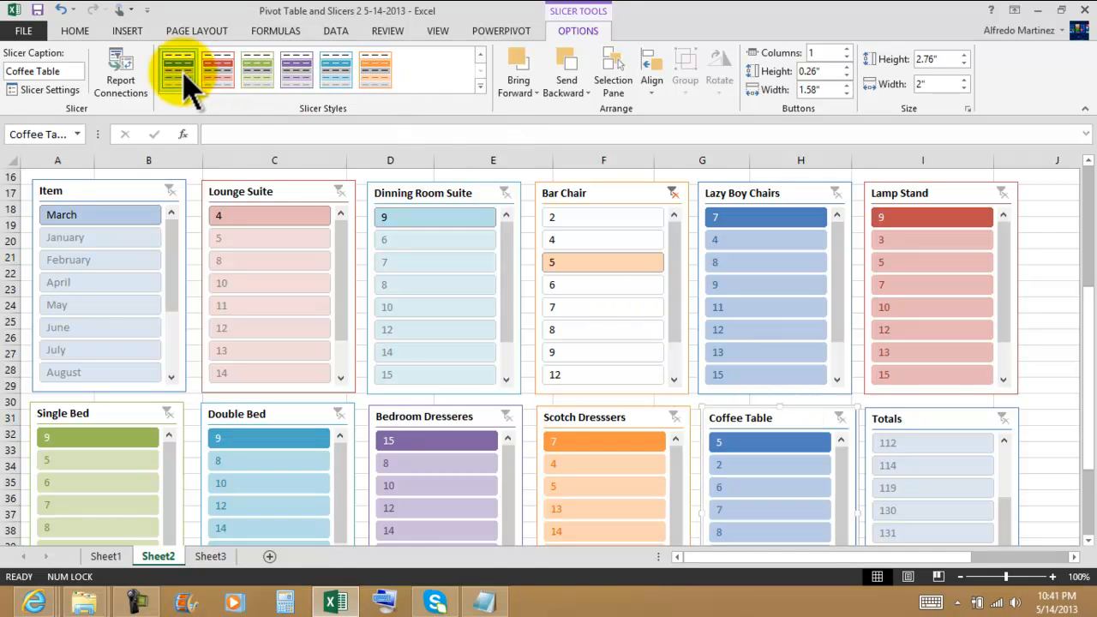
left_click(933, 421)
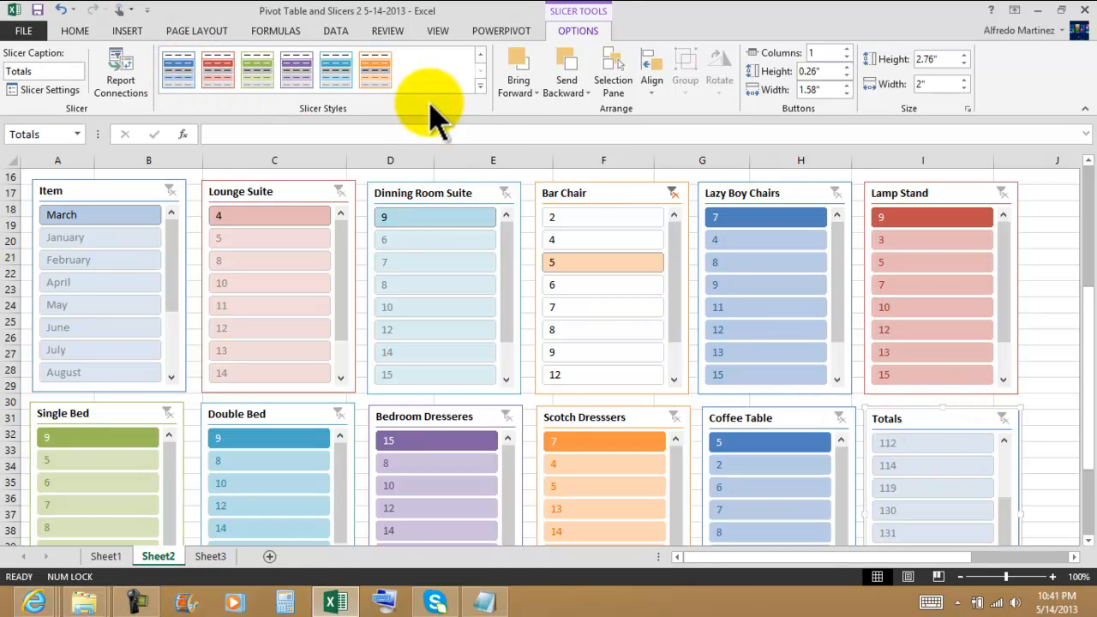
left_click(367, 68)
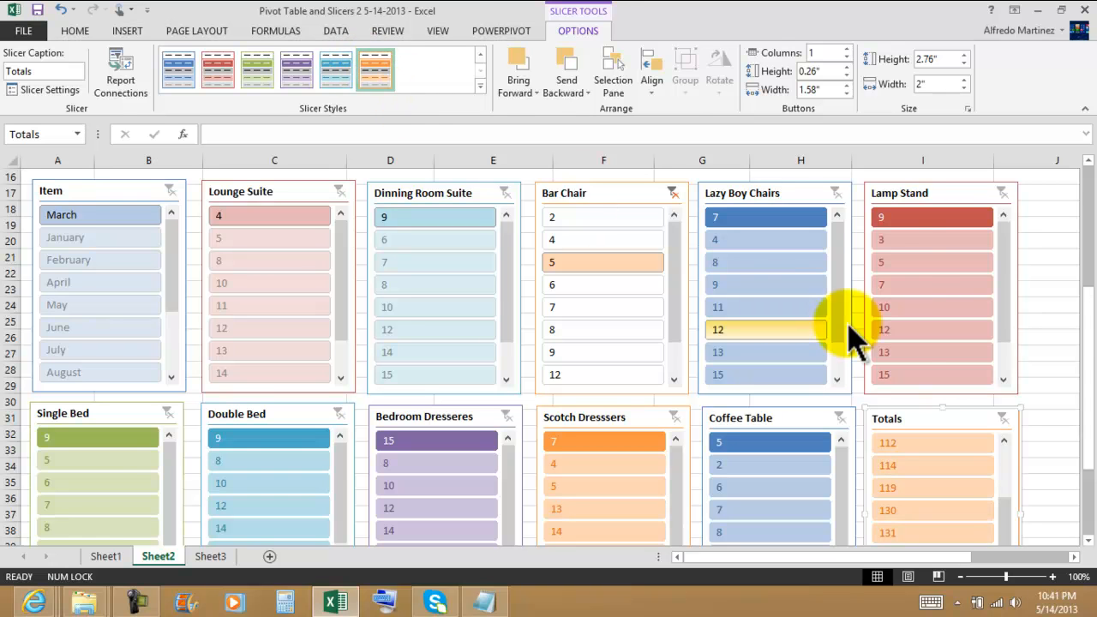
left_click(1060, 310)
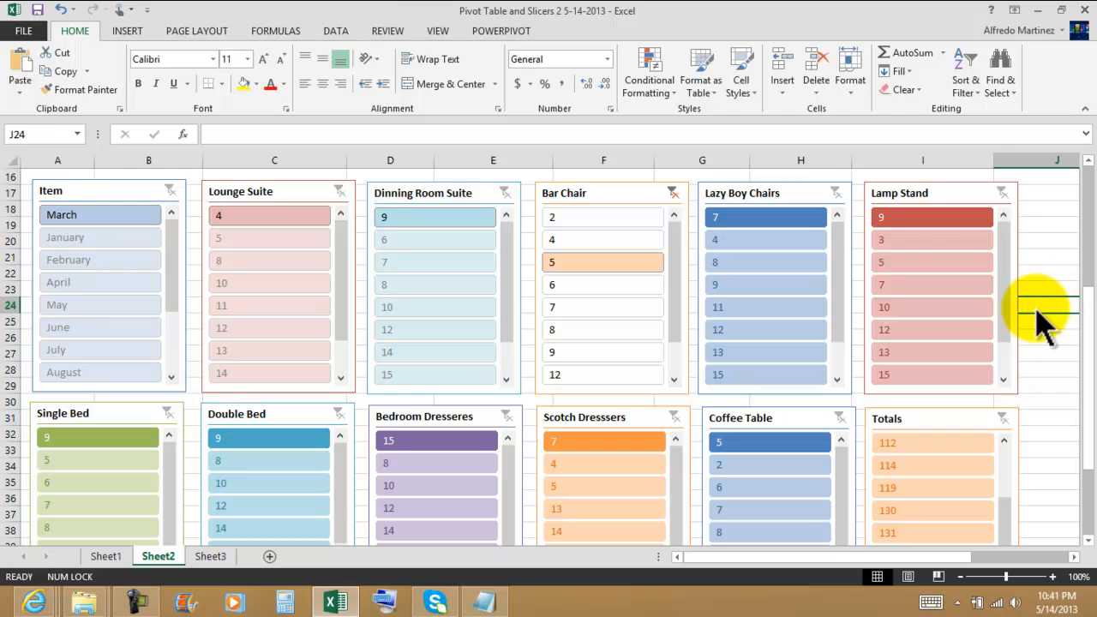
left_click(774, 197)
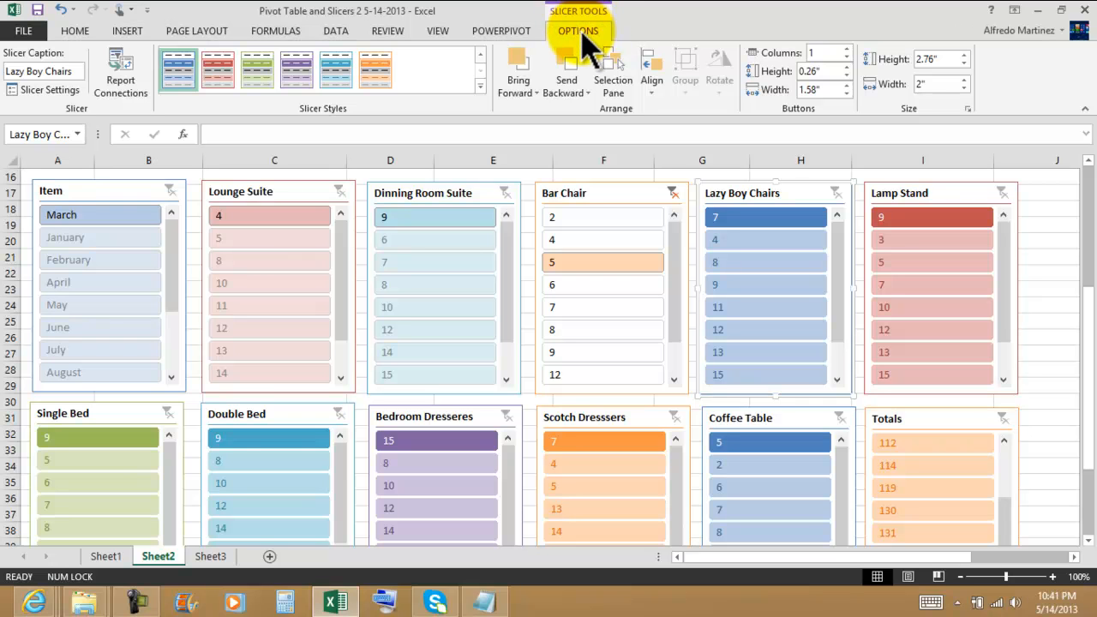
left_click(1048, 240)
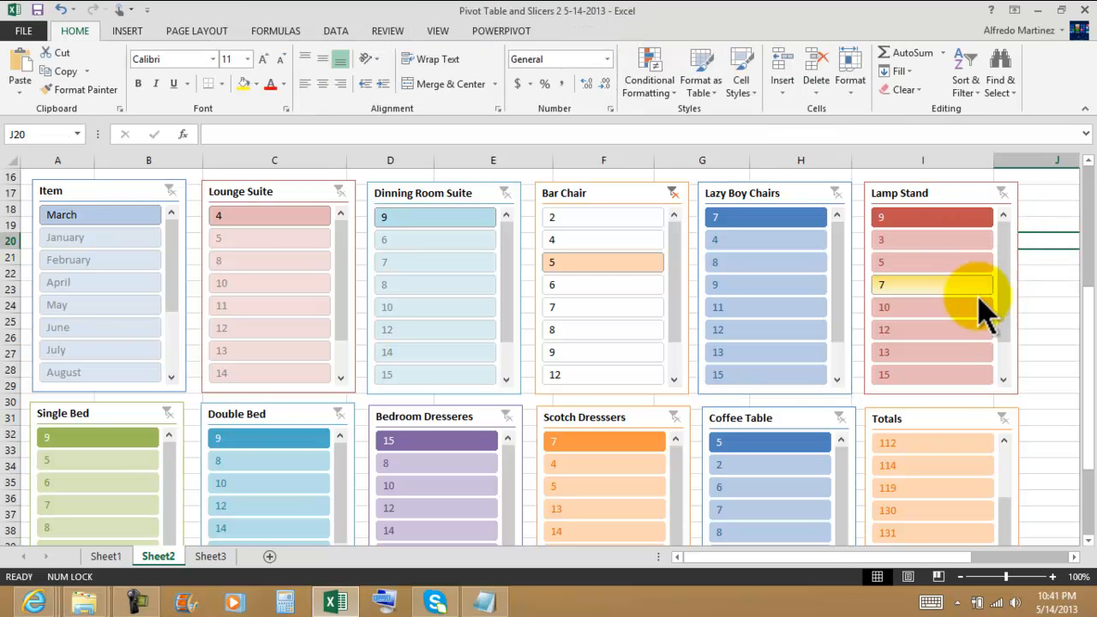
Rename Sheet1 as SalesData and Sheet2 as SlicersPivotTable.
left_click(103, 557)
double_click(98, 558)
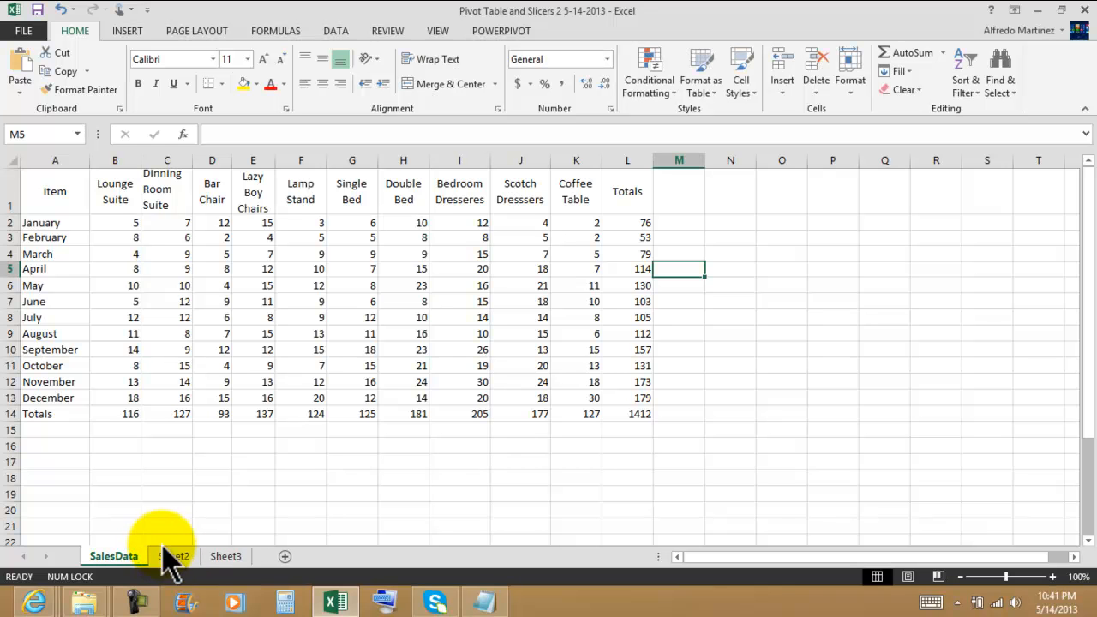
left_click(173, 557)
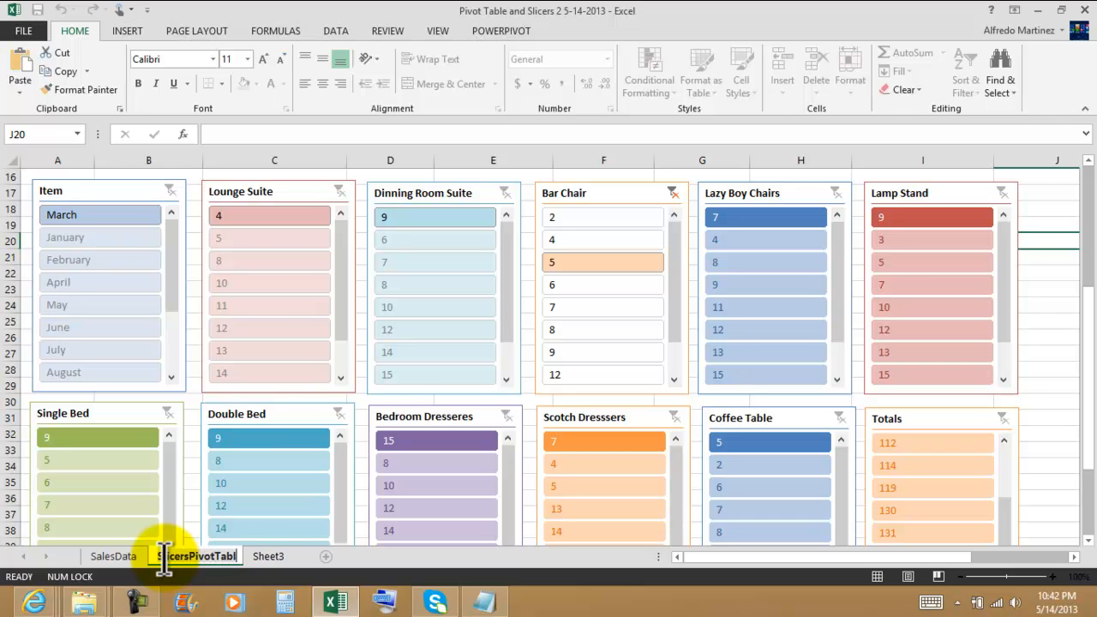
key("Return")
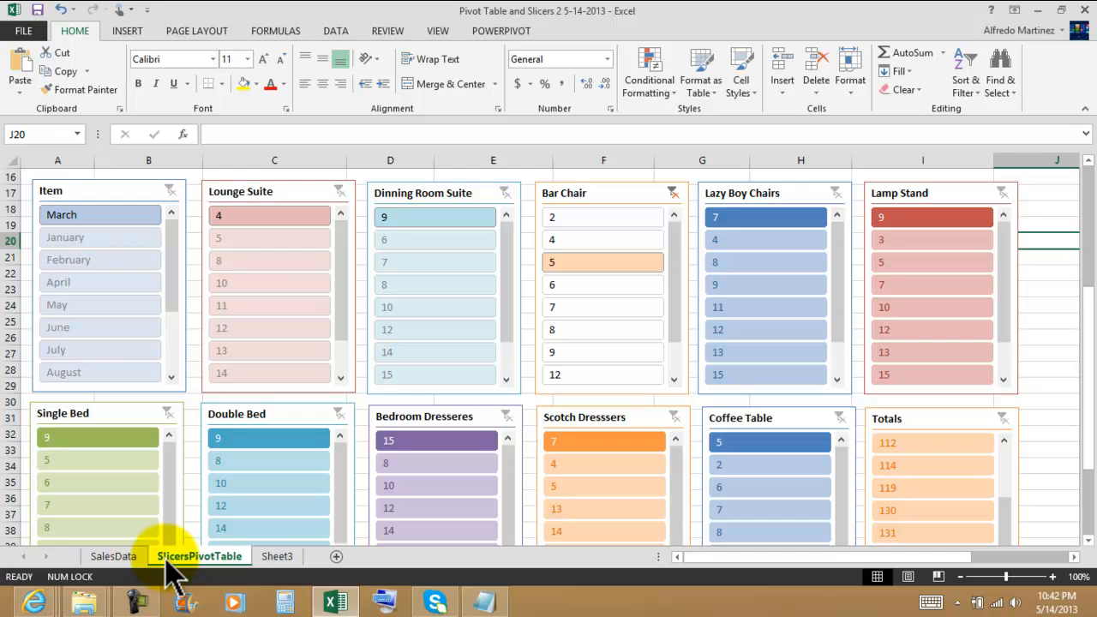
Delete the empty Sheet3 from the workbook.
left_click(276, 559)
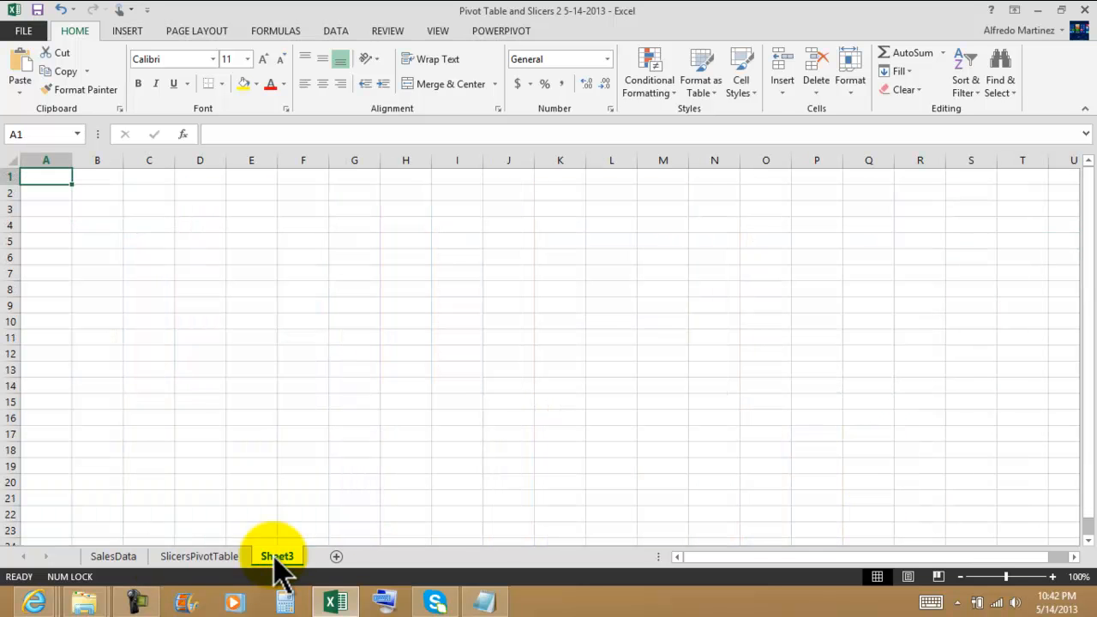
right_click(279, 562)
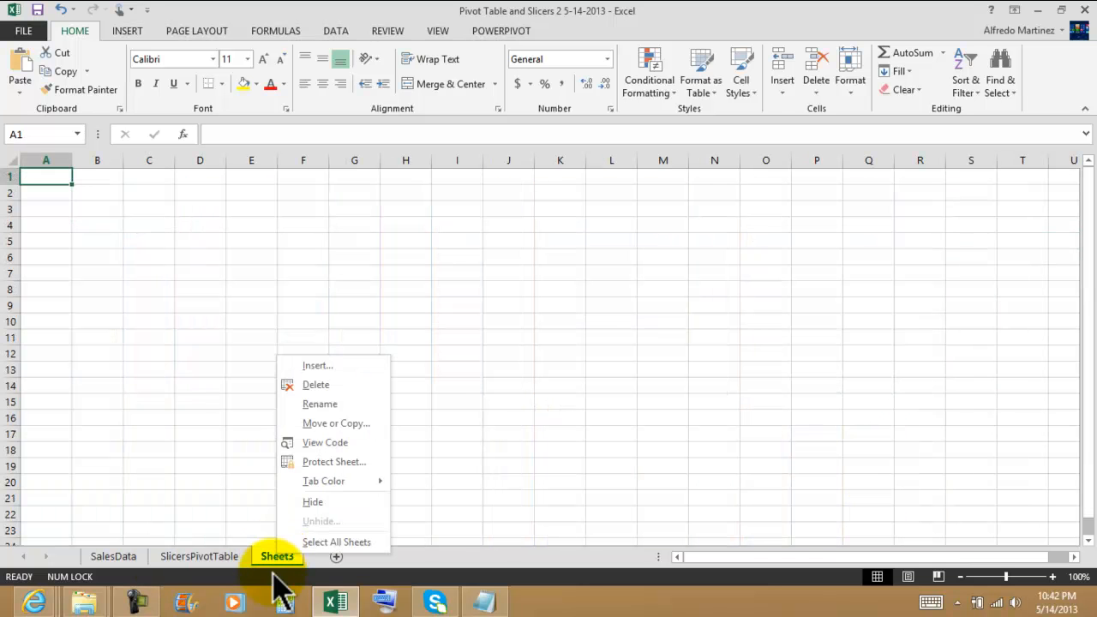
left_click(316, 385)
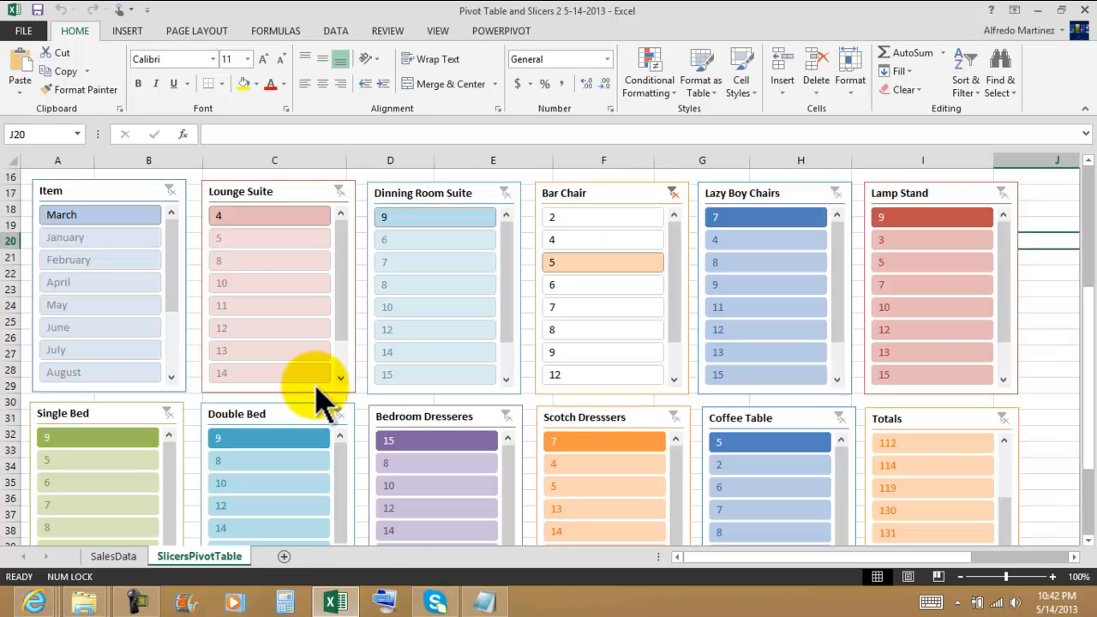
Clear the filter on the Bar Chair slicer.
left_click_drag(1037, 309, 684, 194)
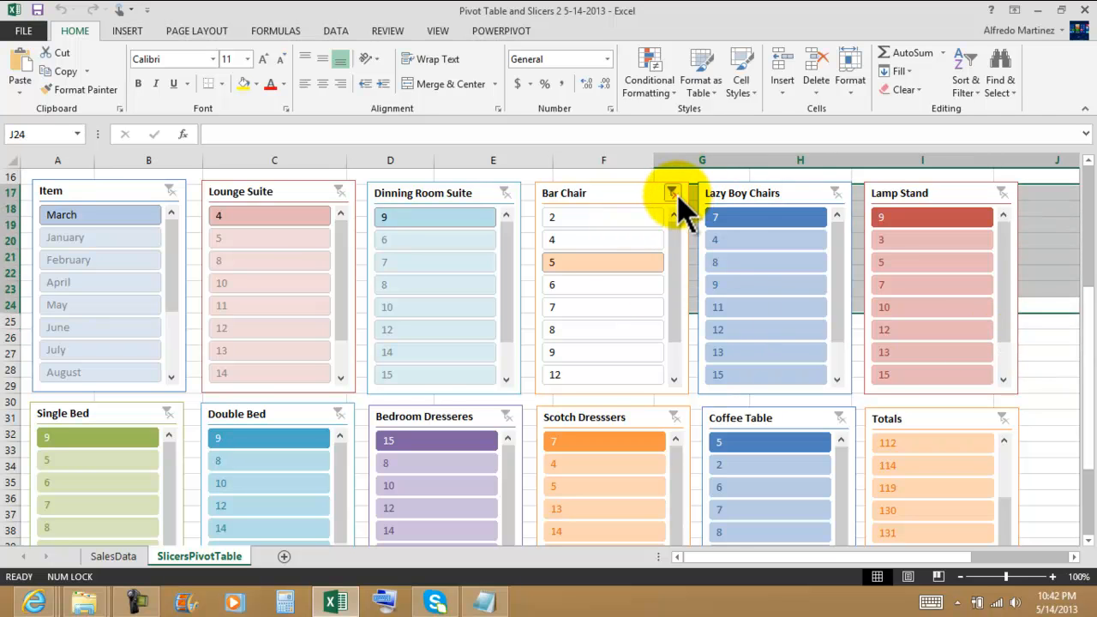
left_click(672, 192)
left_click(1046, 347)
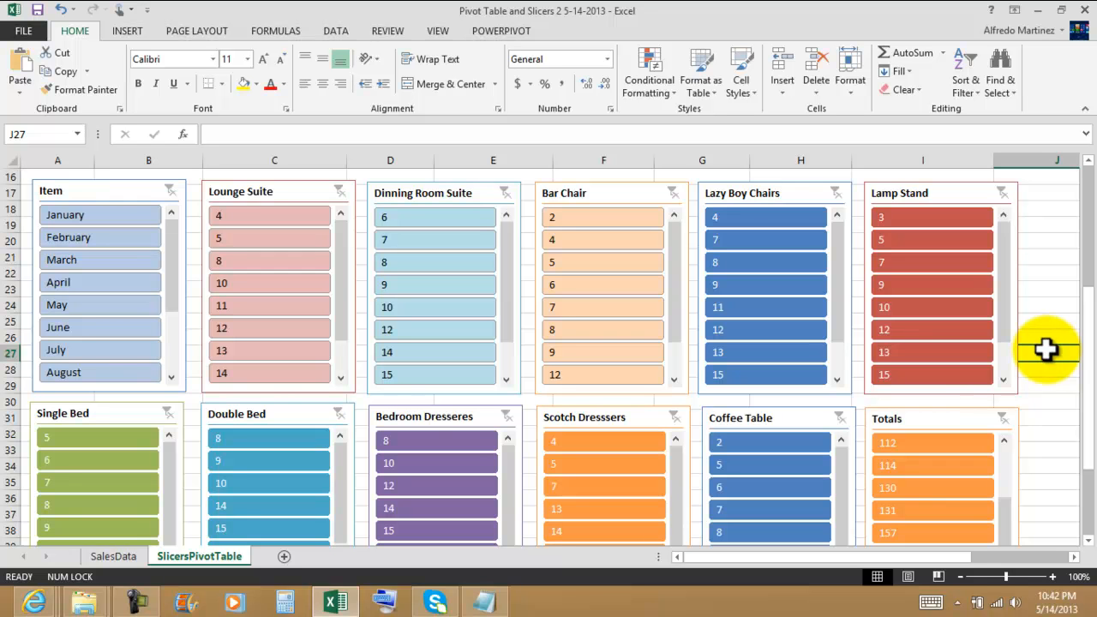
scroll(1055, 347, "up", 5)
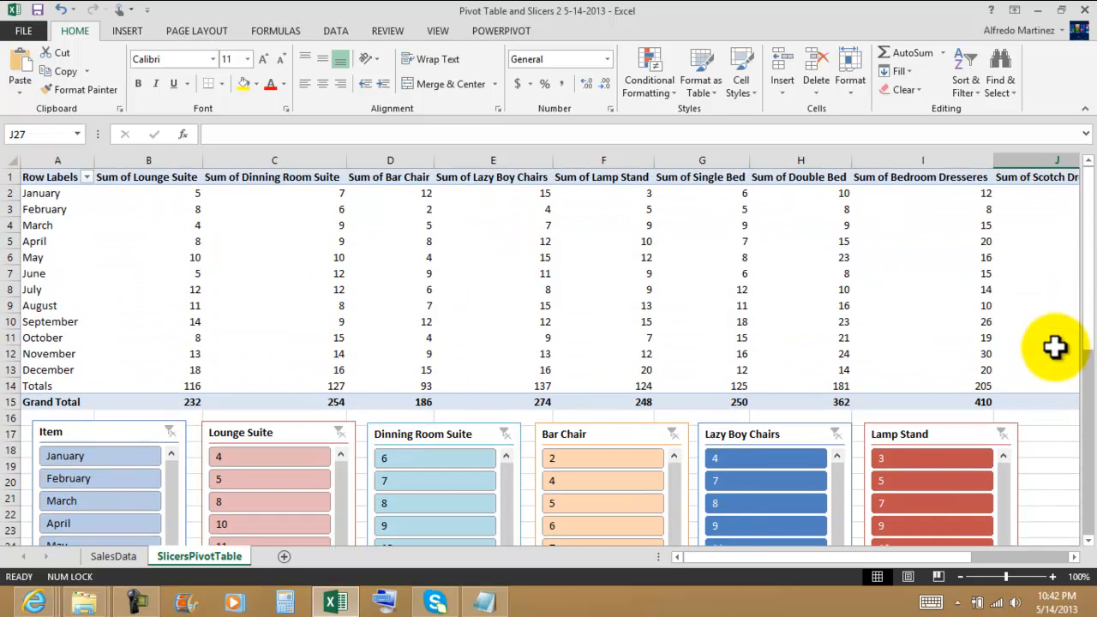
left_click(320, 244)
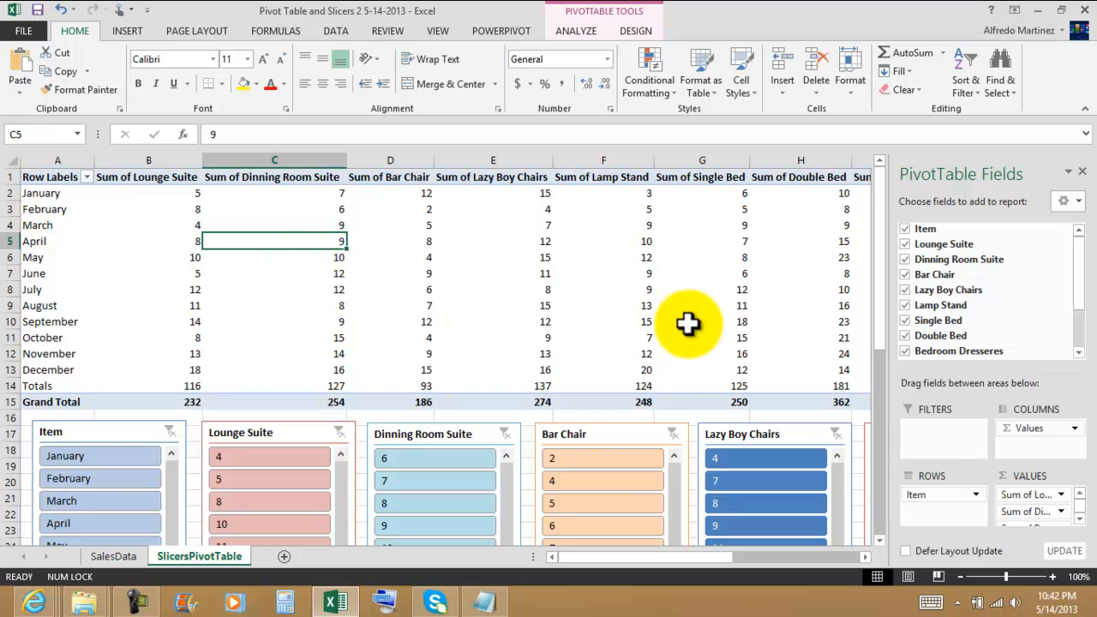
left_click(617, 434)
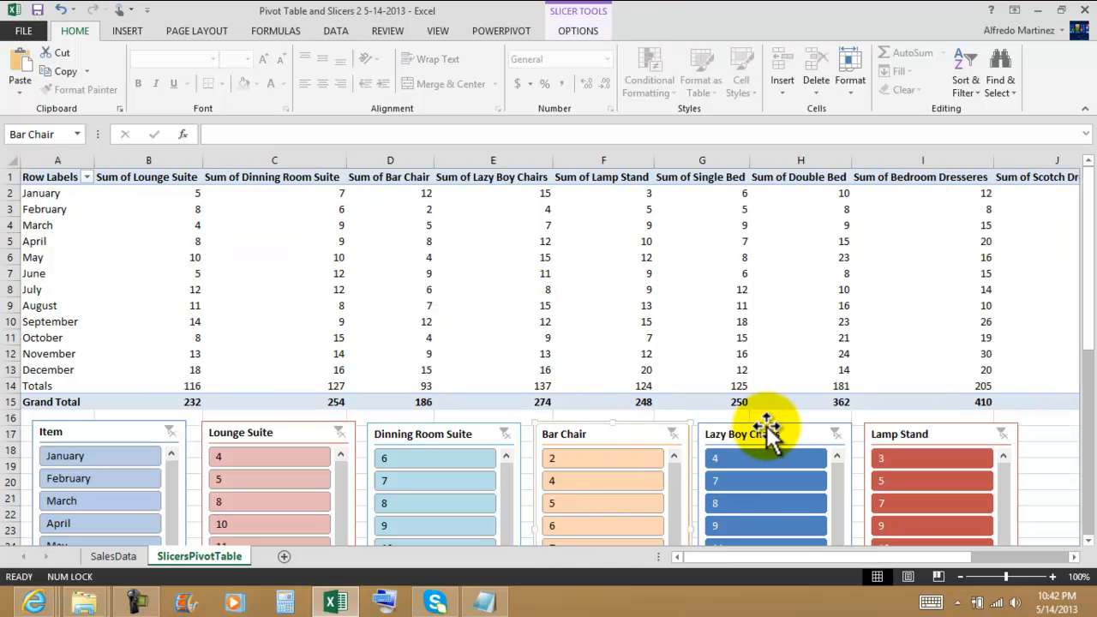
left_click(1050, 452)
Filter the PivotTable by 112 with the Totals slicer, and clear that filter again.
scroll(1050, 450, "down", 6)
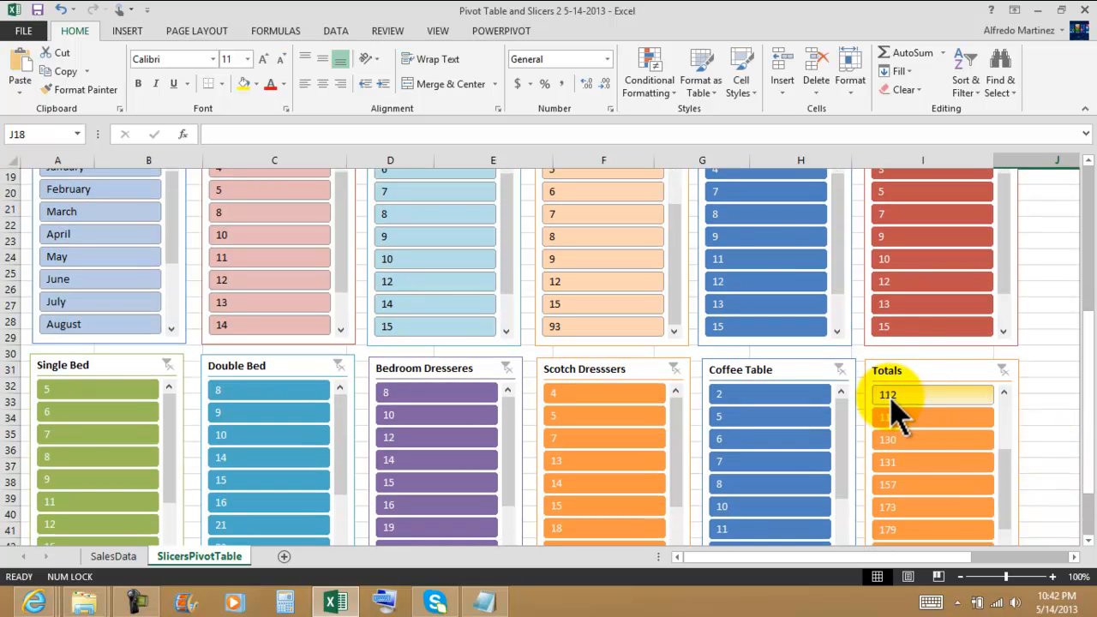
left_click(888, 395)
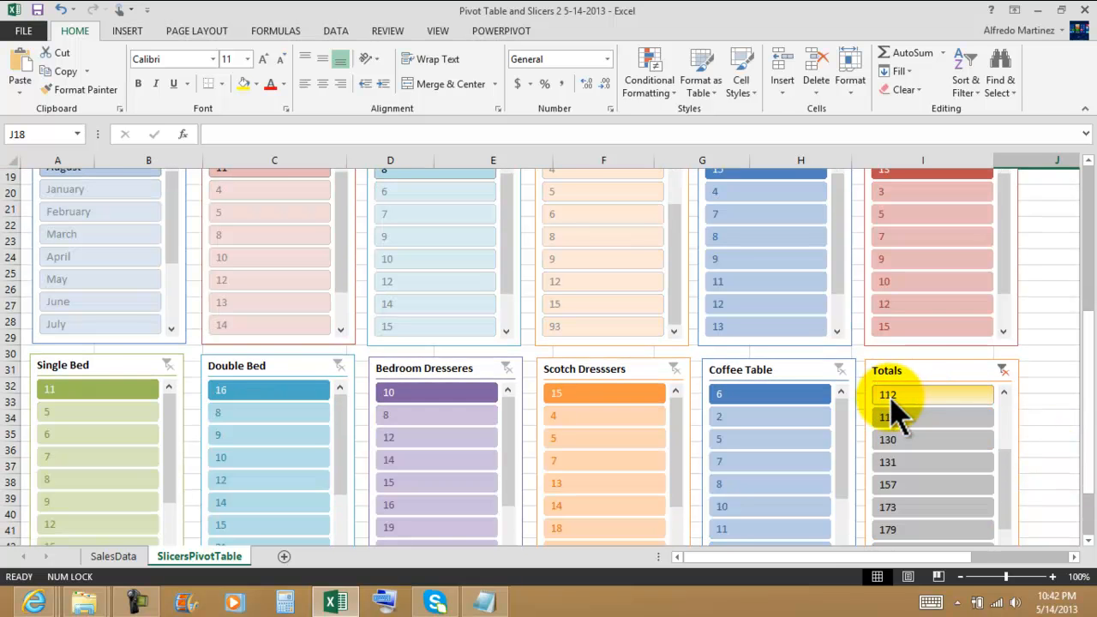
left_click(1002, 368)
scroll(1050, 357, "up", 6)
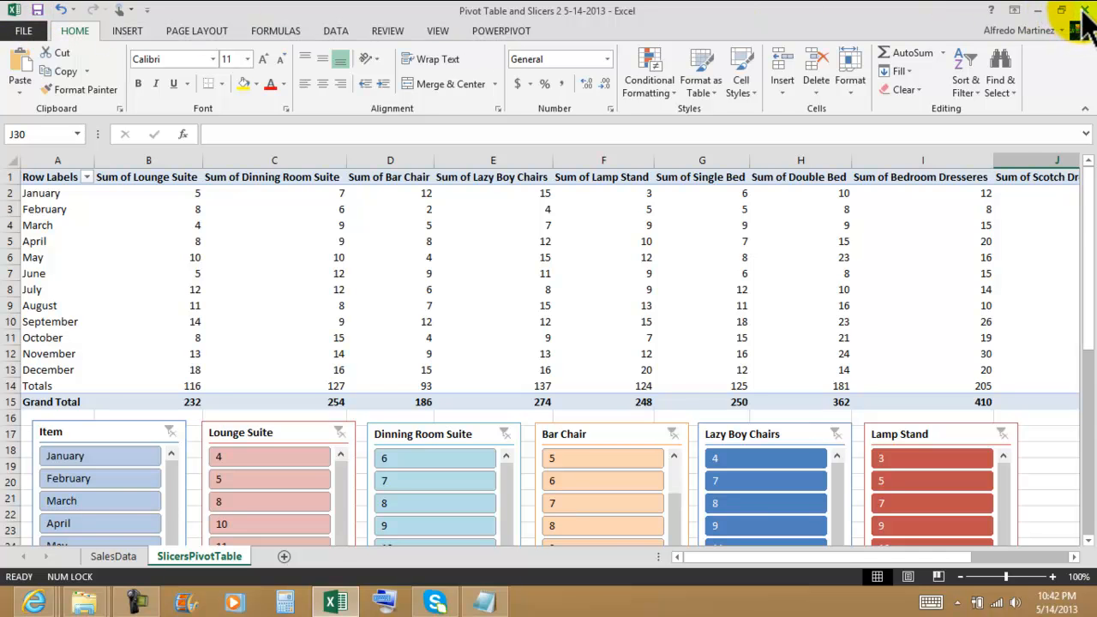
scroll(1041, 183, "down", 3)
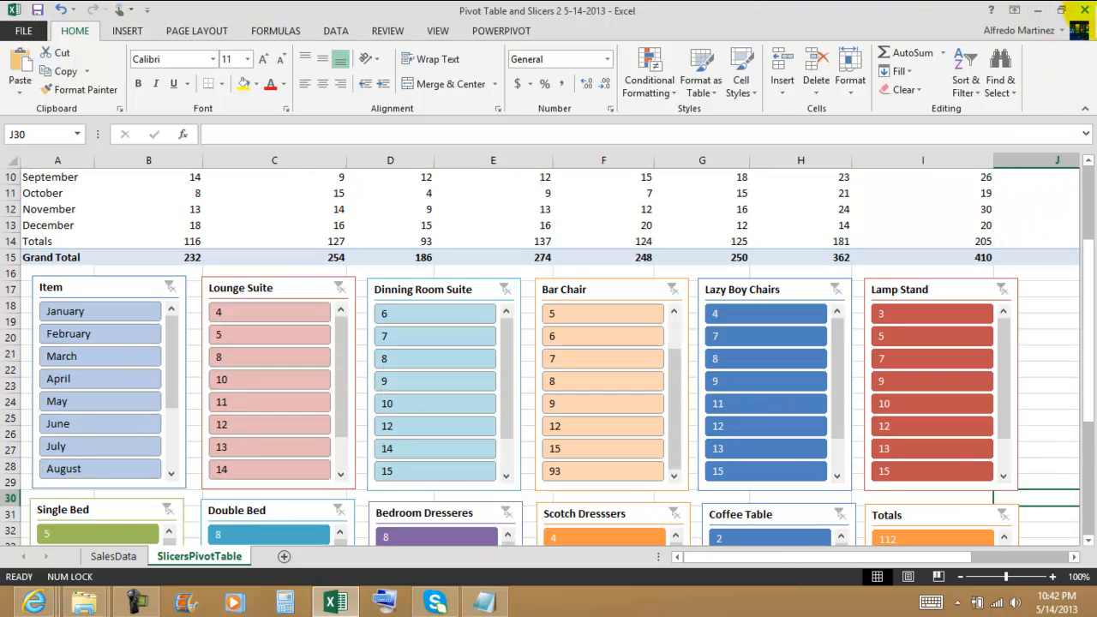
Close the workbook, the Notepad practice instructions and the Mikes Furniture Store folder window.
left_click(1084, 8)
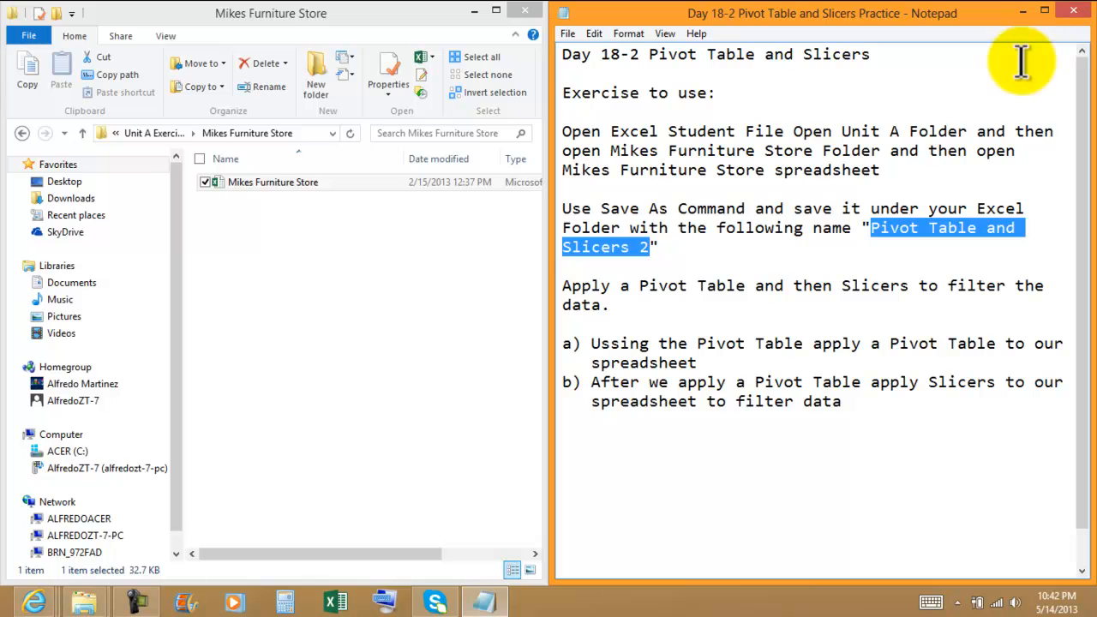
left_click(1071, 11)
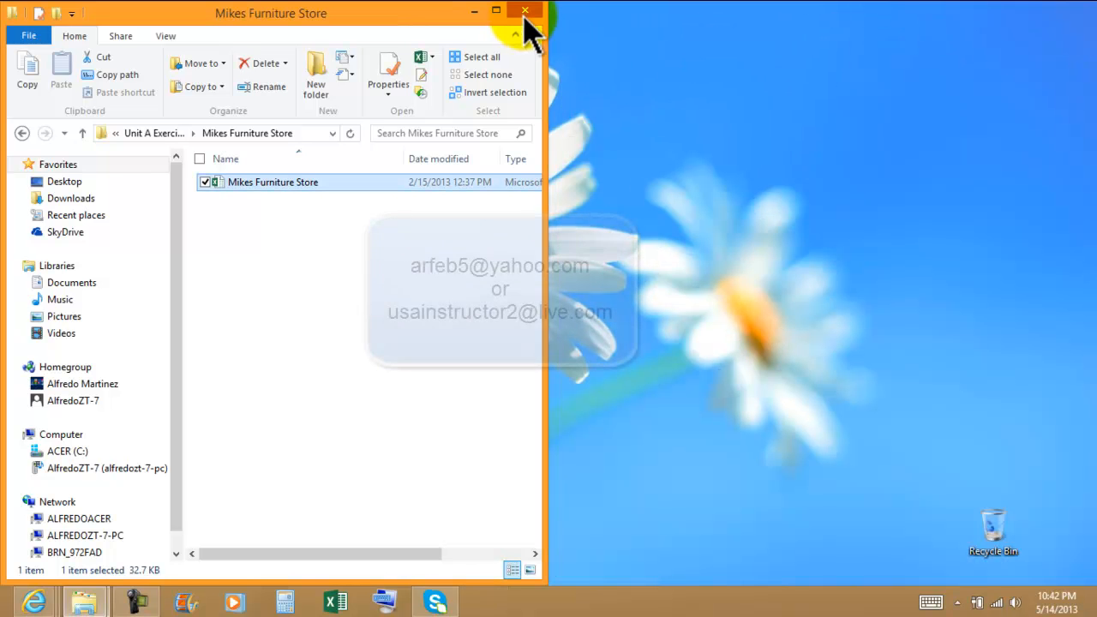
left_click(526, 12)
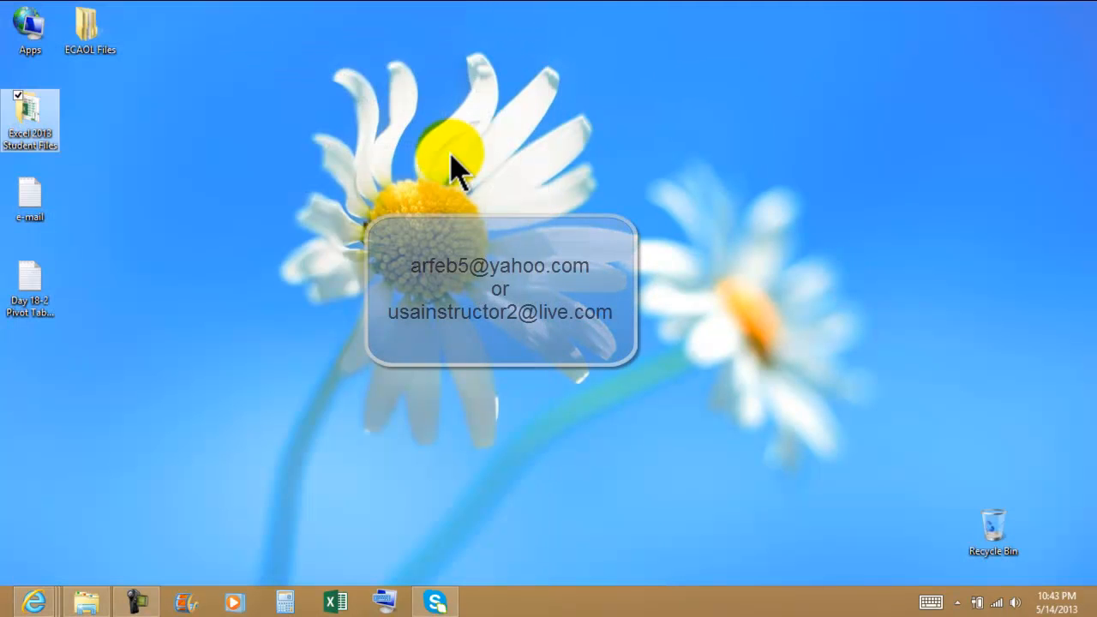